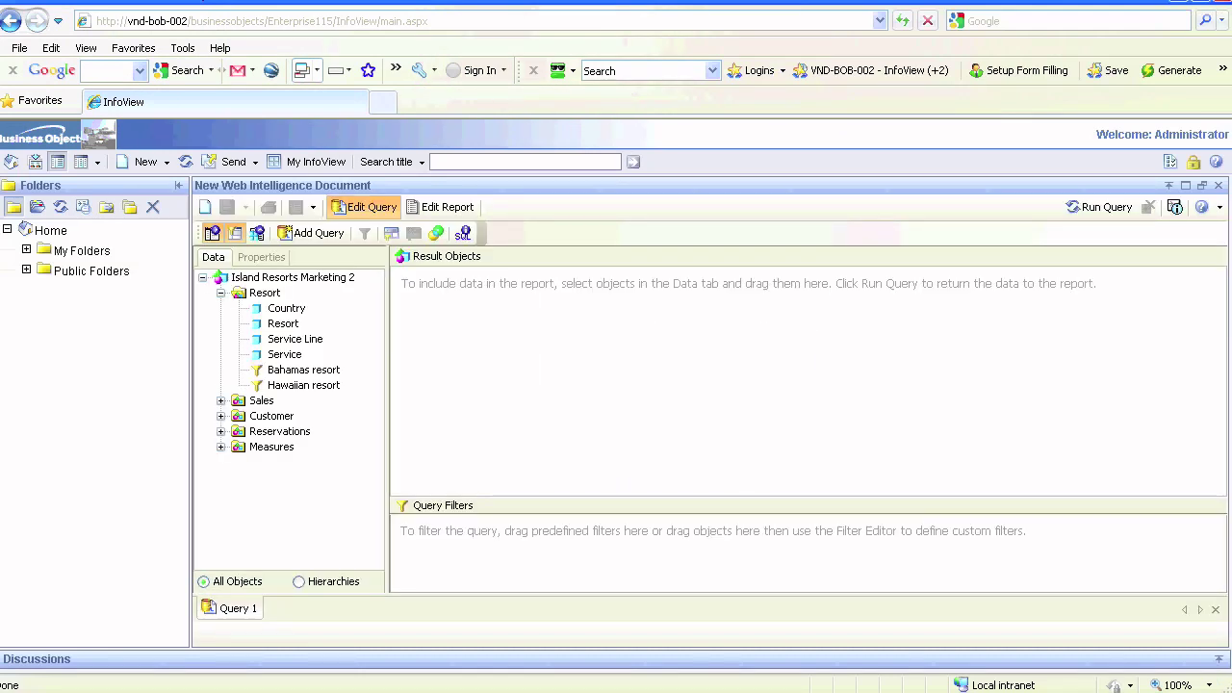
# - Expand the Sales and Customer classes and add the Customer object to the query's result objects
pyautogui.doubleClick(262, 400)
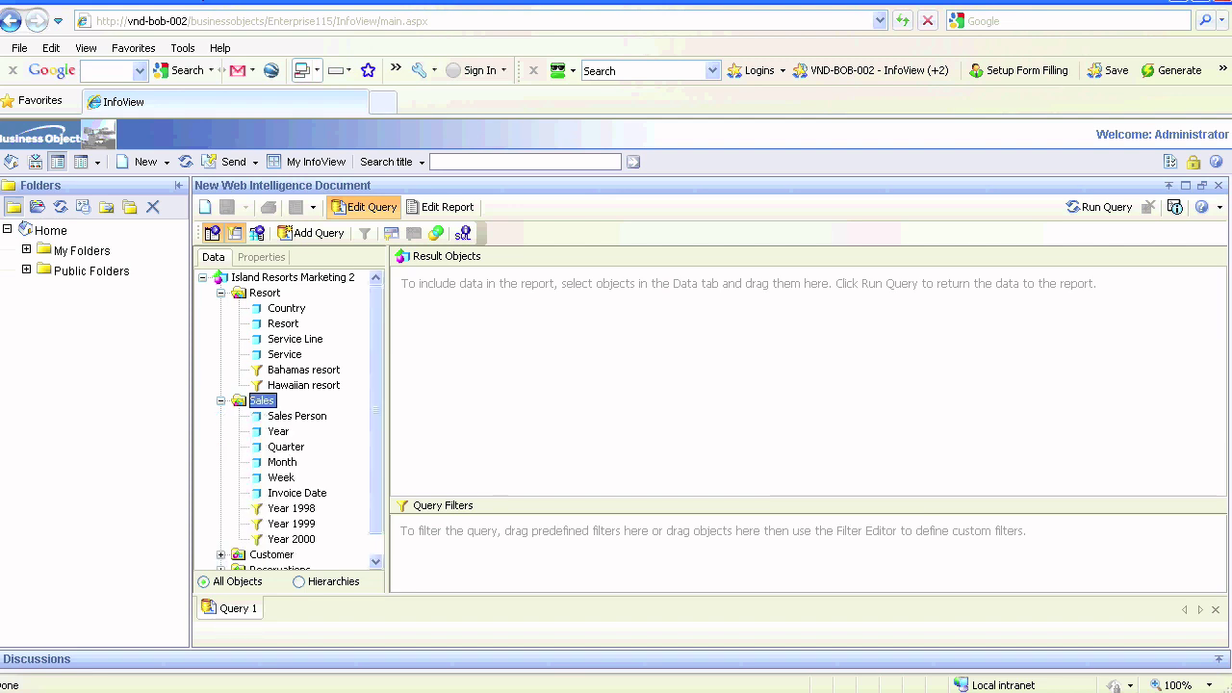
pyautogui.doubleClick(271, 554)
pyautogui.doubleClick(290, 454)
pyautogui.moveTo(376, 374); pyautogui.dragTo(376, 429)
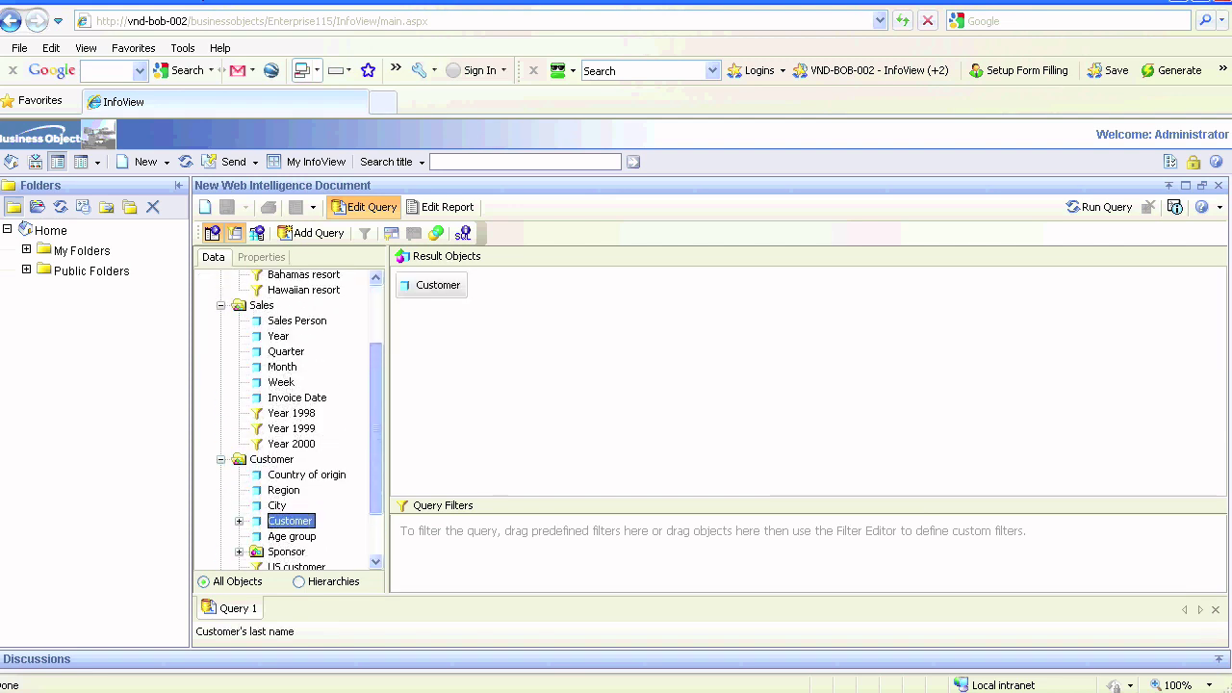
# - Run the query with only Customer in it and review its generated SQL
pyautogui.click(1097, 207)
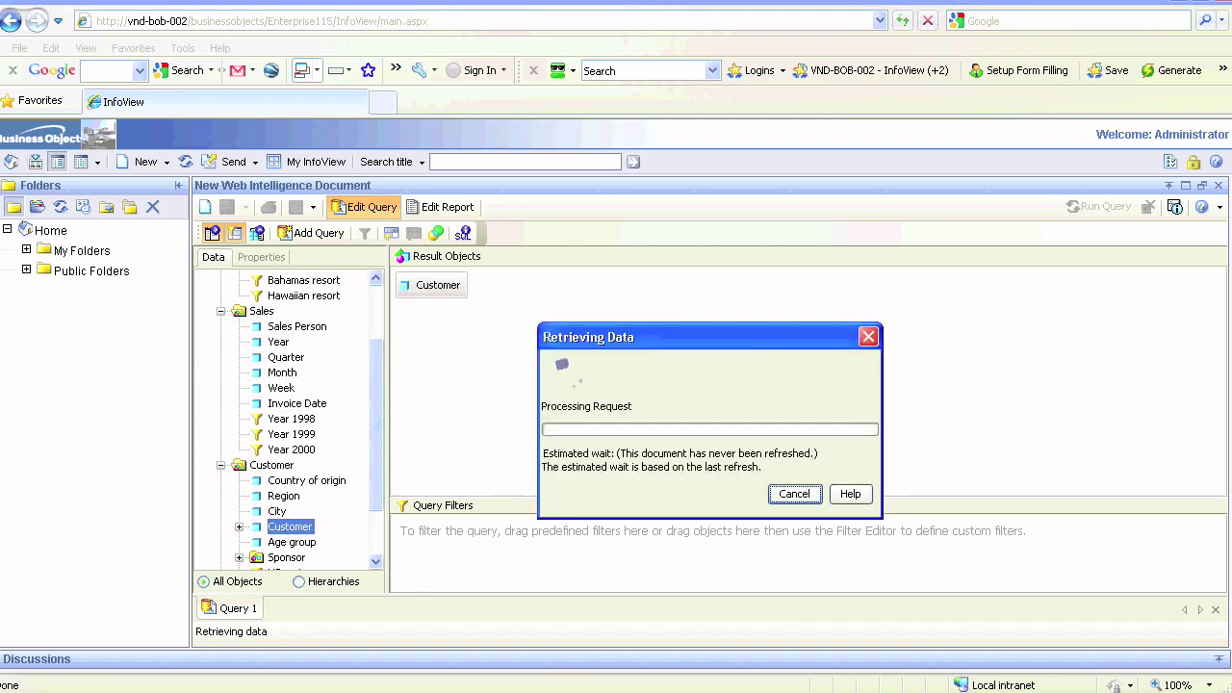
pyautogui.rightClick(483, 387)
pyautogui.click(528, 233)
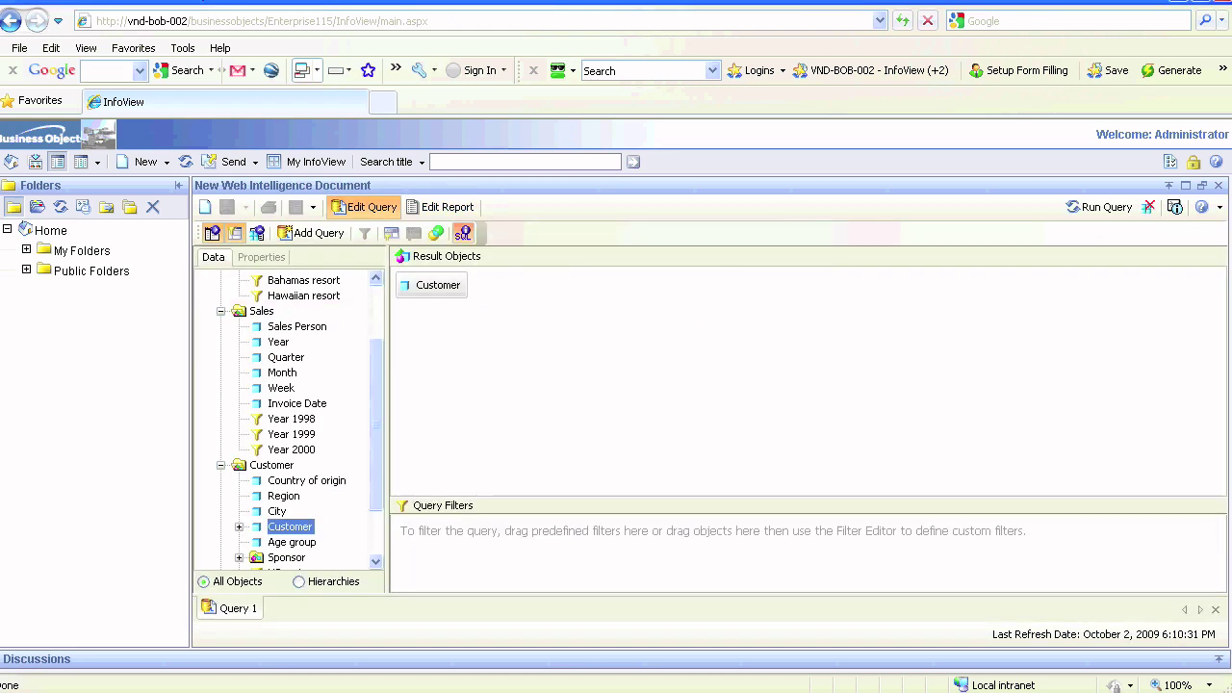
pyautogui.click(463, 233)
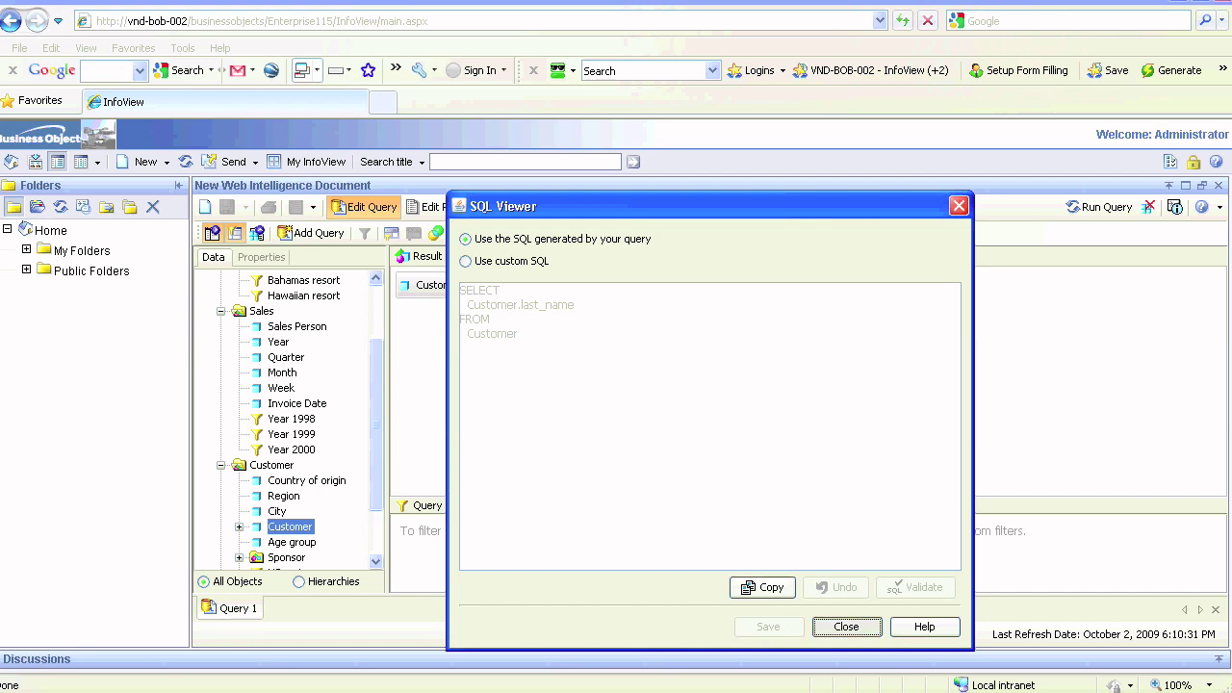
pyautogui.click(847, 627)
# - Add the Year object from the Sales class to the result objects and run the query
pyautogui.moveTo(278, 343); pyautogui.dragTo(578, 347)
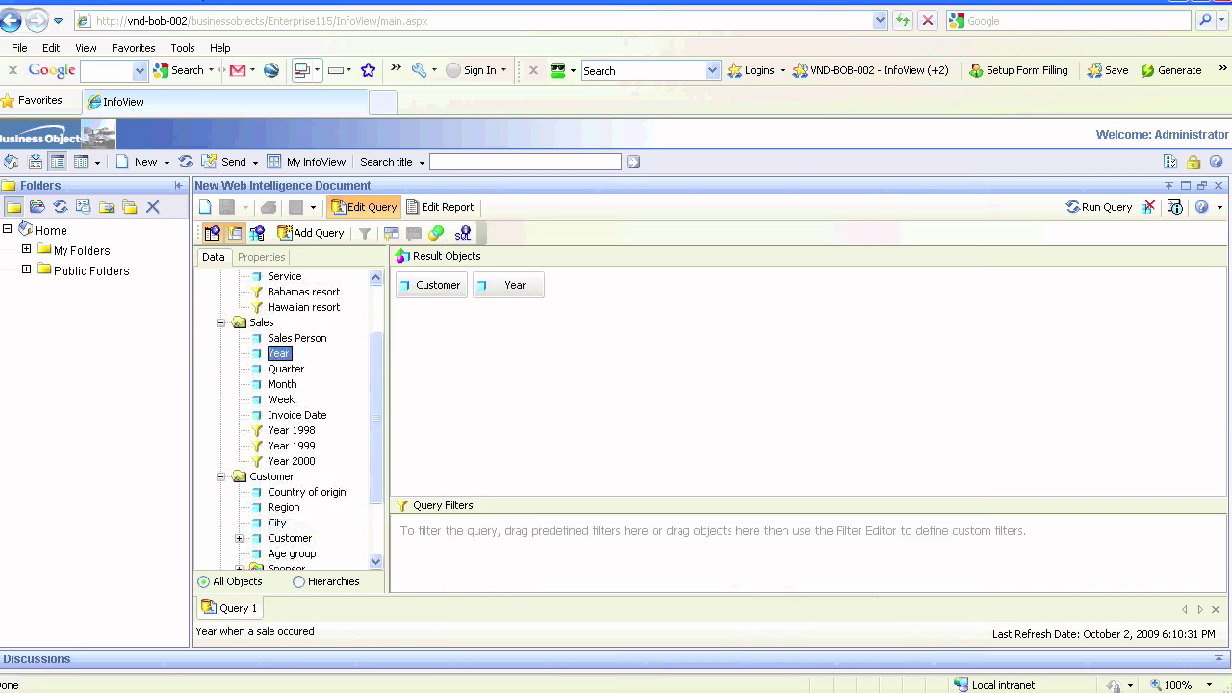
pyautogui.click(262, 322)
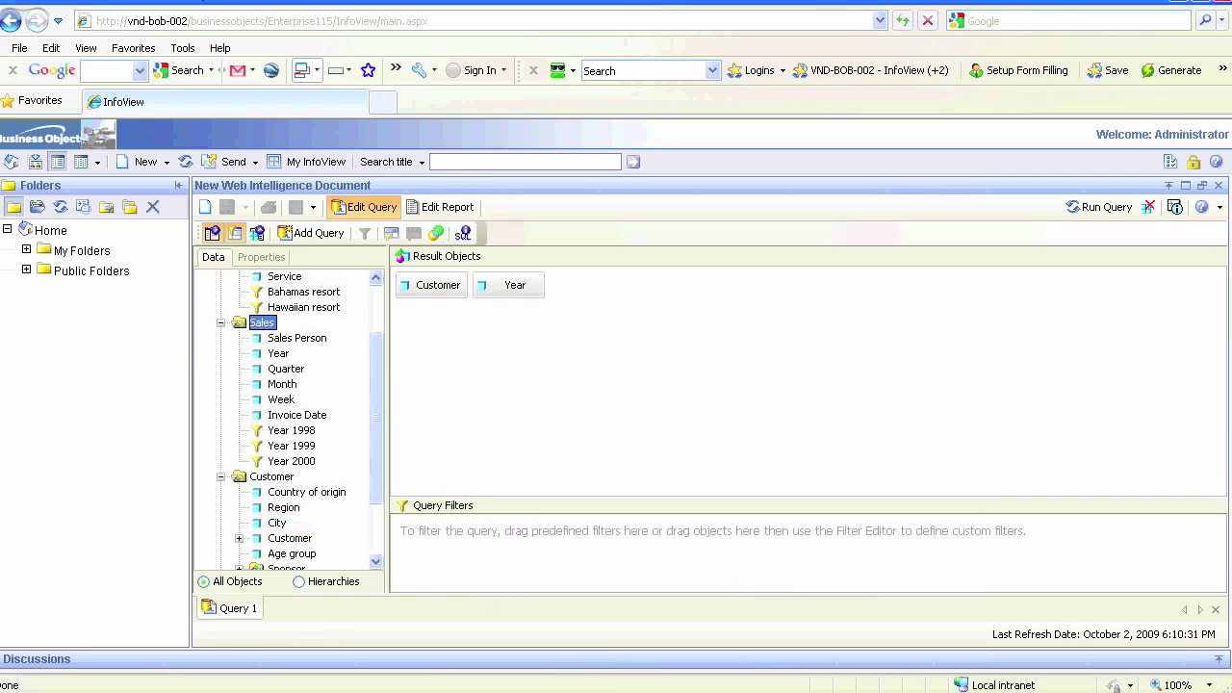
pyautogui.click(432, 285)
pyautogui.click(510, 286)
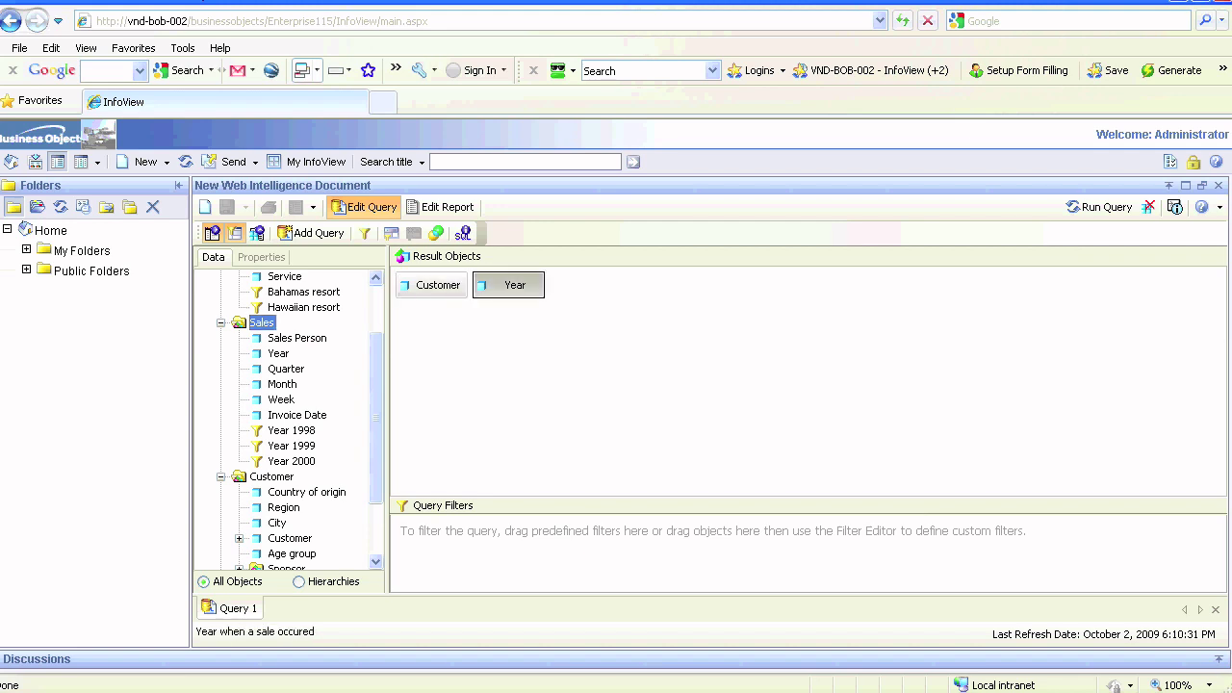
pyautogui.click(1100, 207)
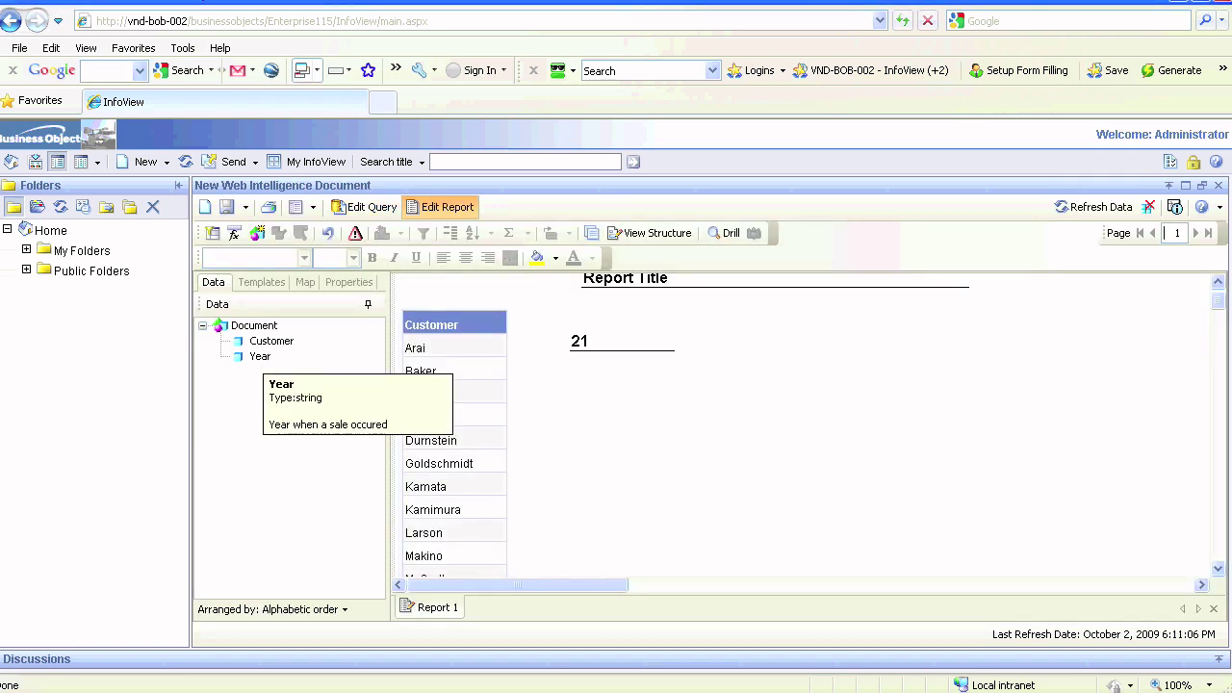
# - Inspect the count cell beside the customer table and review the SQL generated for Customer and Year
pyautogui.click(261, 356)
pyautogui.click(576, 339)
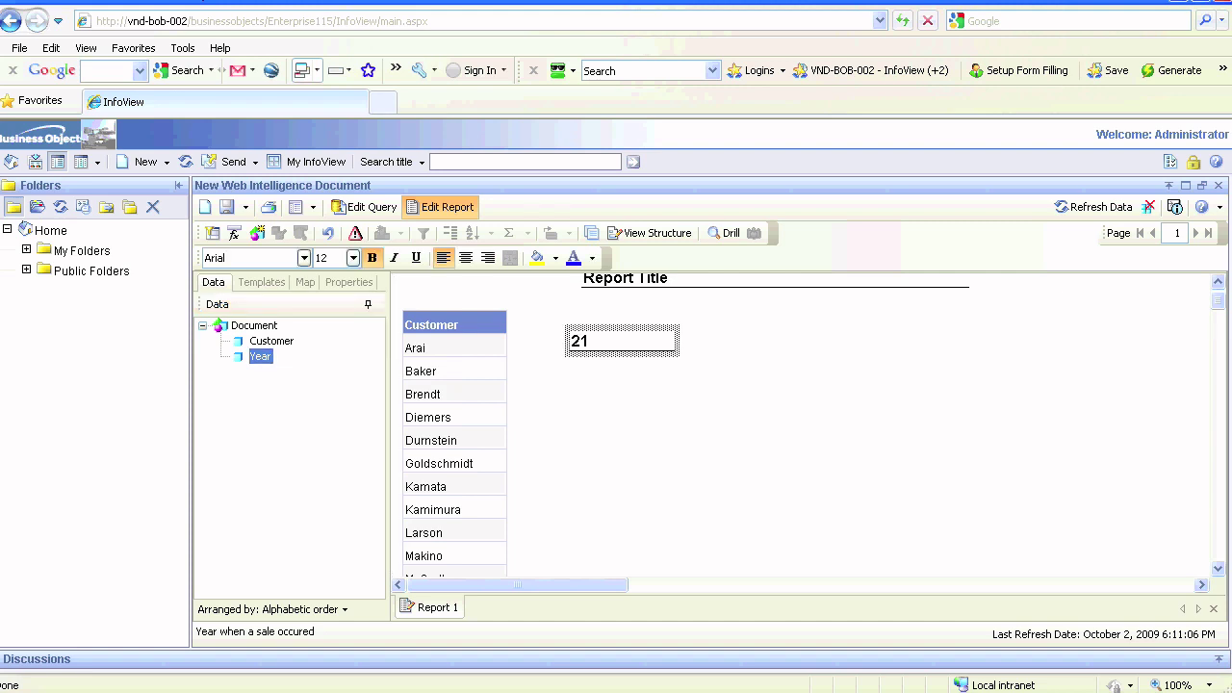
pyautogui.click(364, 207)
pyautogui.click(463, 233)
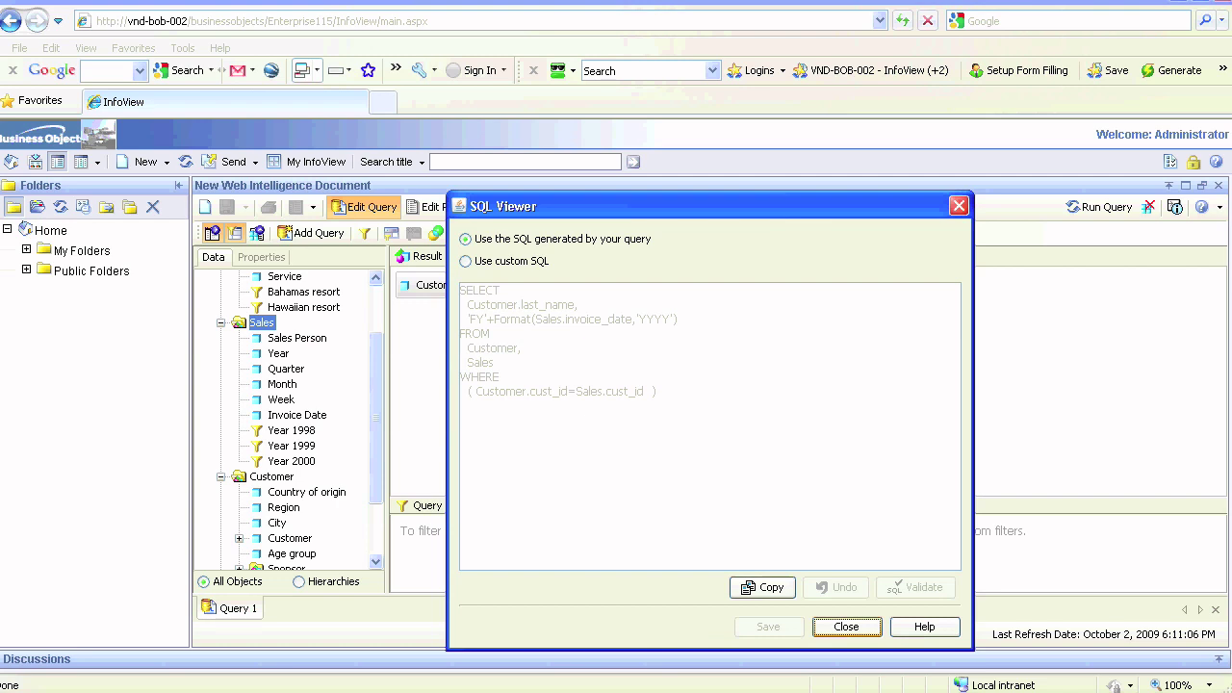
pyautogui.click(847, 627)
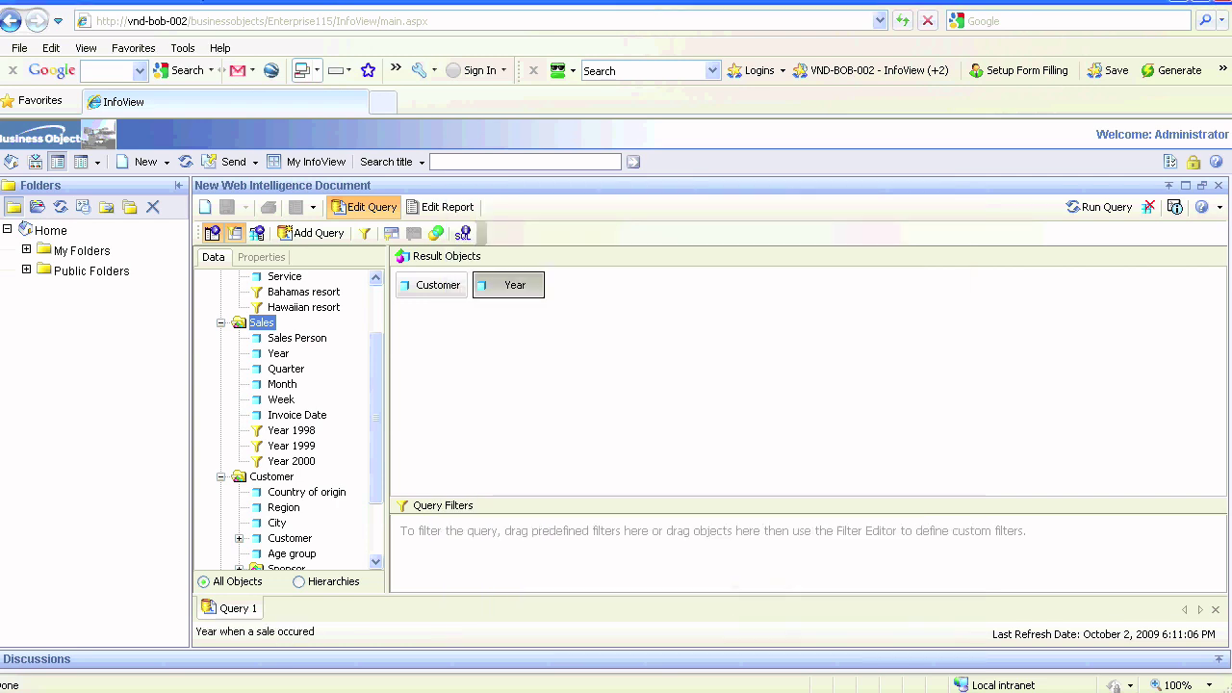
# - Replace Year in the result objects with Reservation Year from the Reservations class
pyautogui.press('Delete')
pyautogui.moveTo(376, 418); pyautogui.dragTo(377, 467)
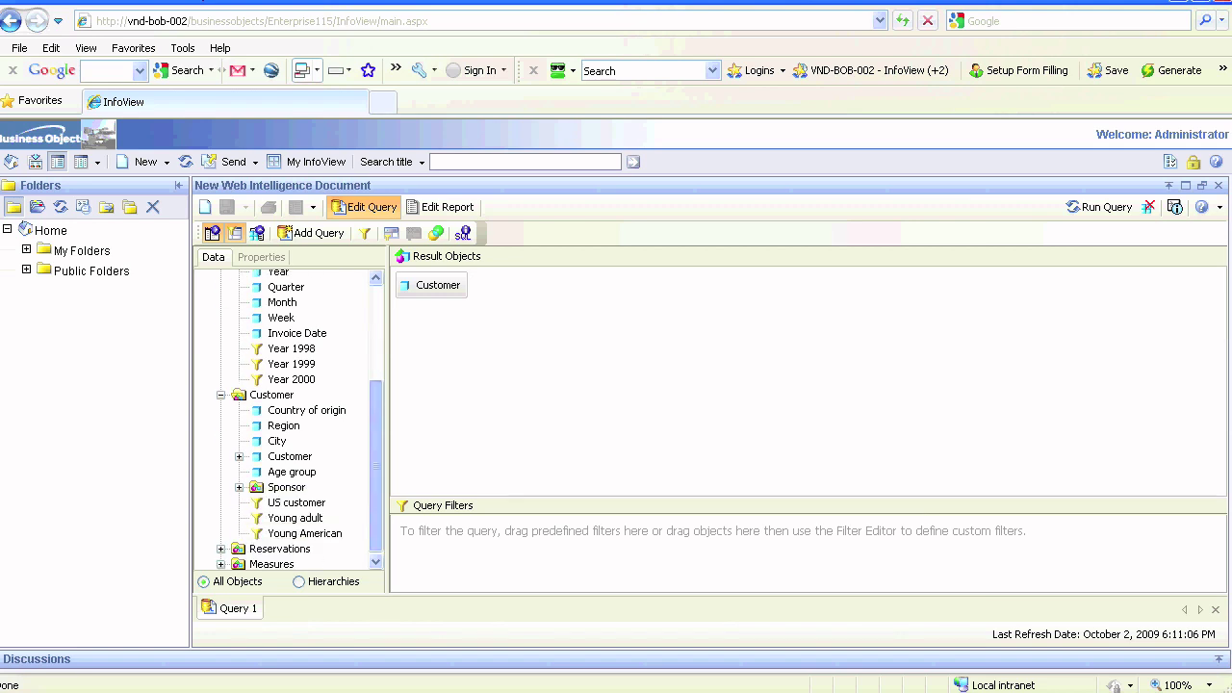
pyautogui.click(221, 549)
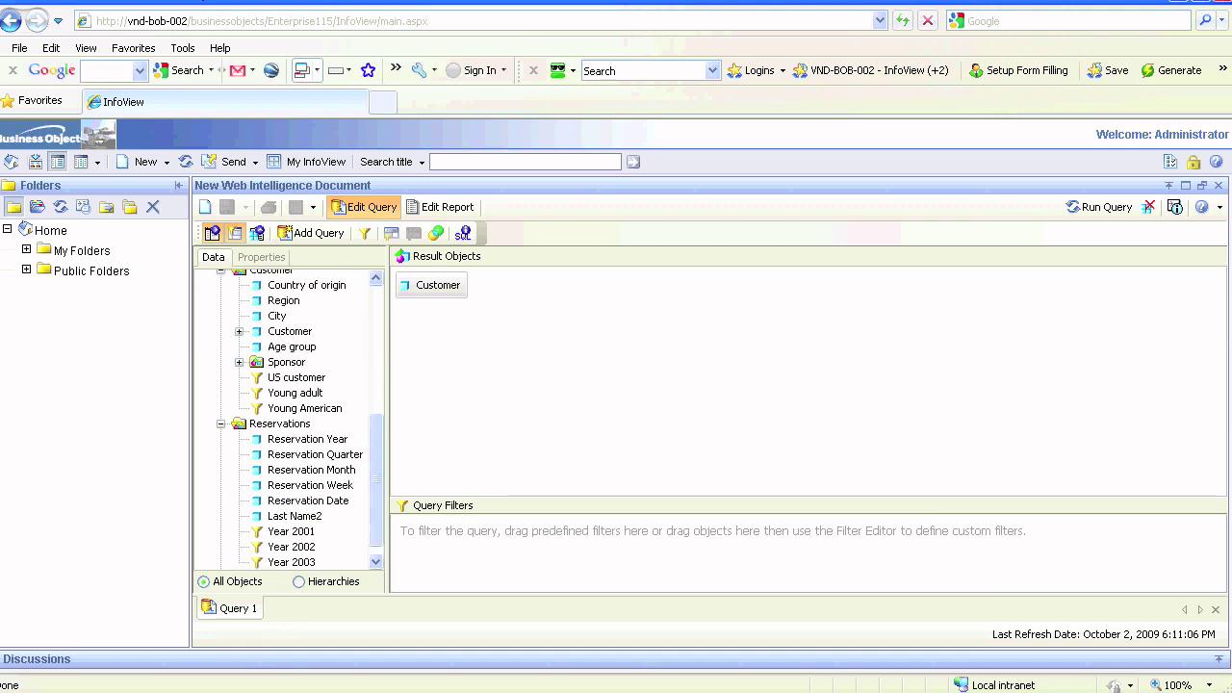
pyautogui.moveTo(308, 439); pyautogui.dragTo(564, 440)
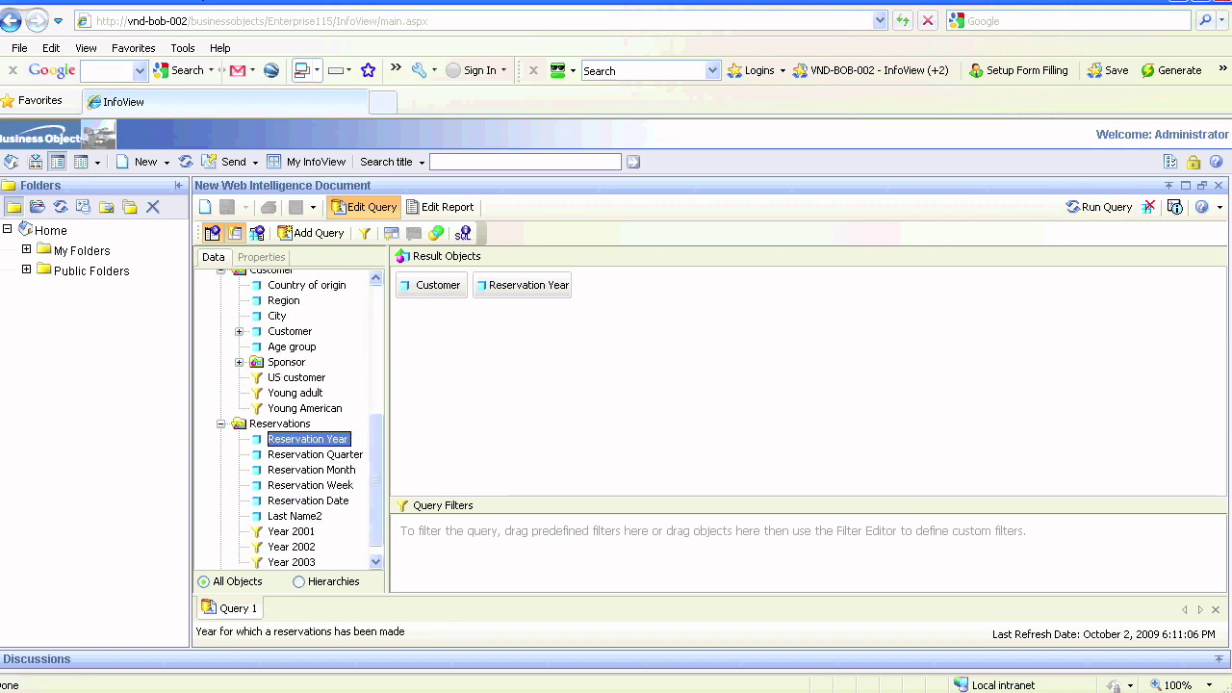
# - Review the SQL for Customer and Reservation Year, and run the query to check the report's count cell
pyautogui.click(463, 233)
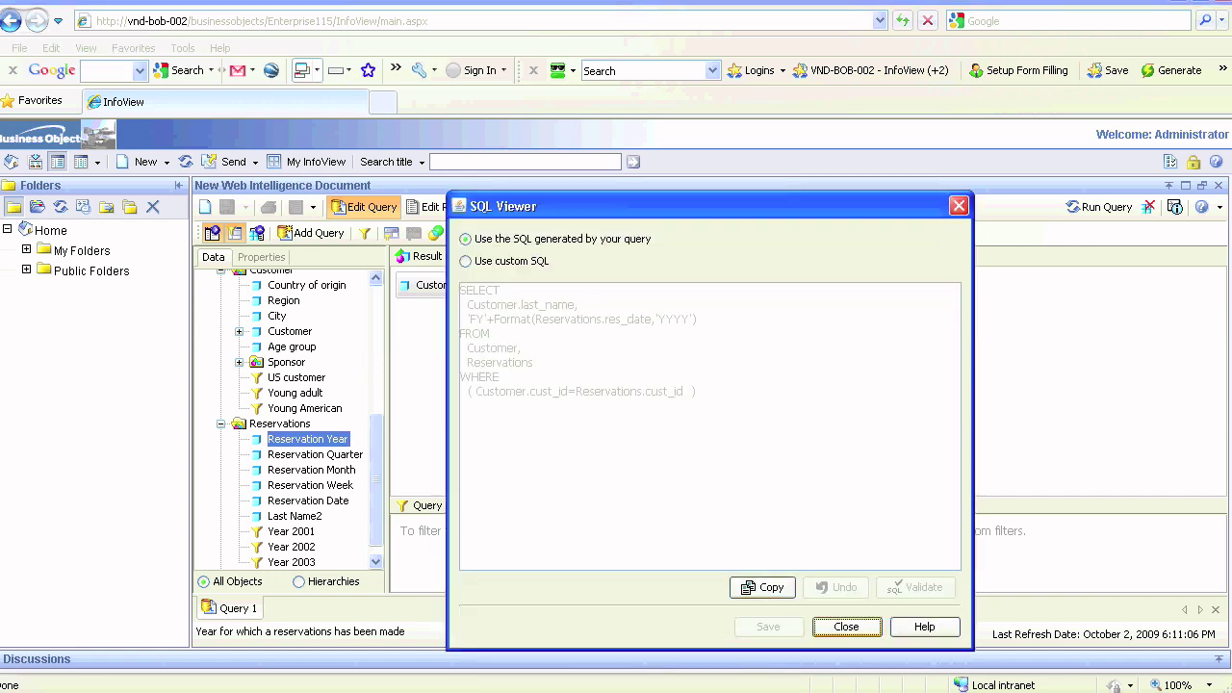
pyautogui.click(847, 626)
pyautogui.click(1101, 207)
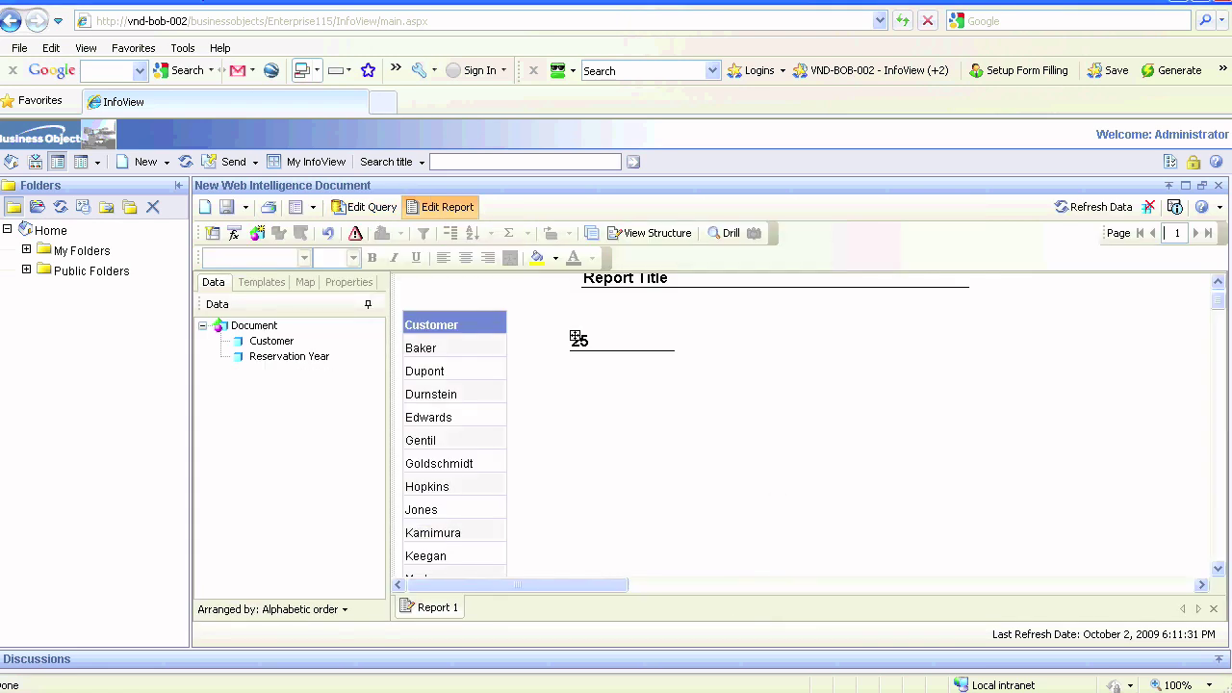
pyautogui.click(575, 337)
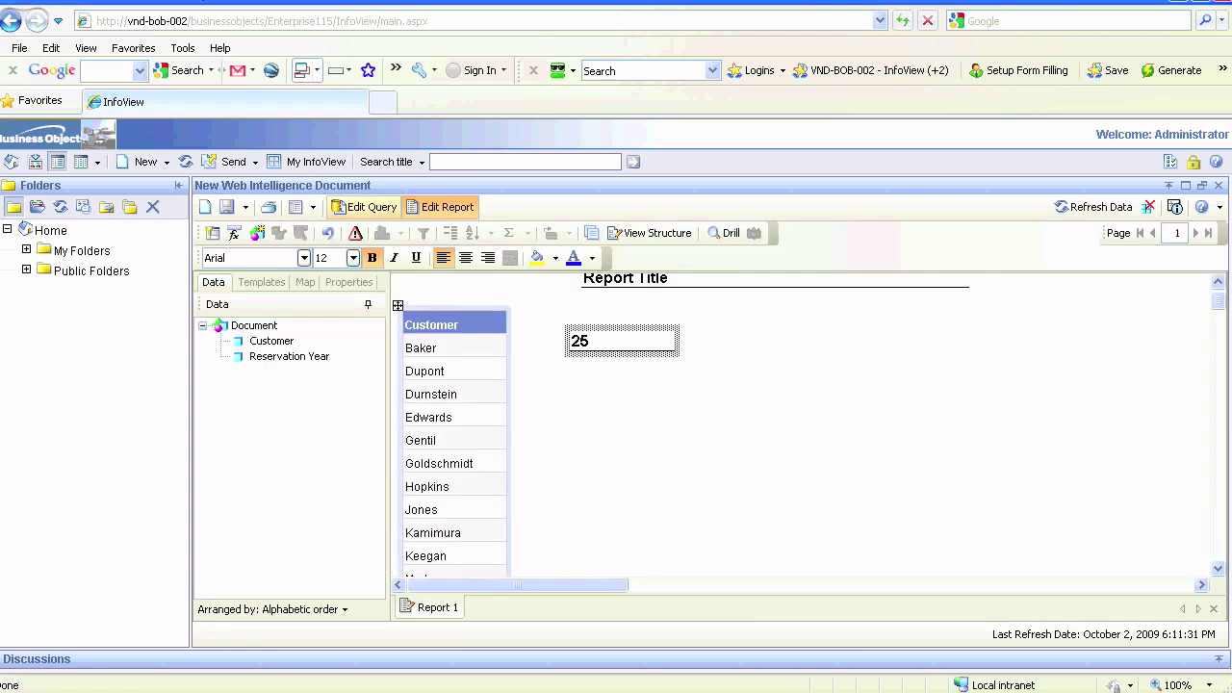
# - Return to the query, add Customer as a query filter and add Reservation Quarter to the result objects
pyautogui.click(364, 207)
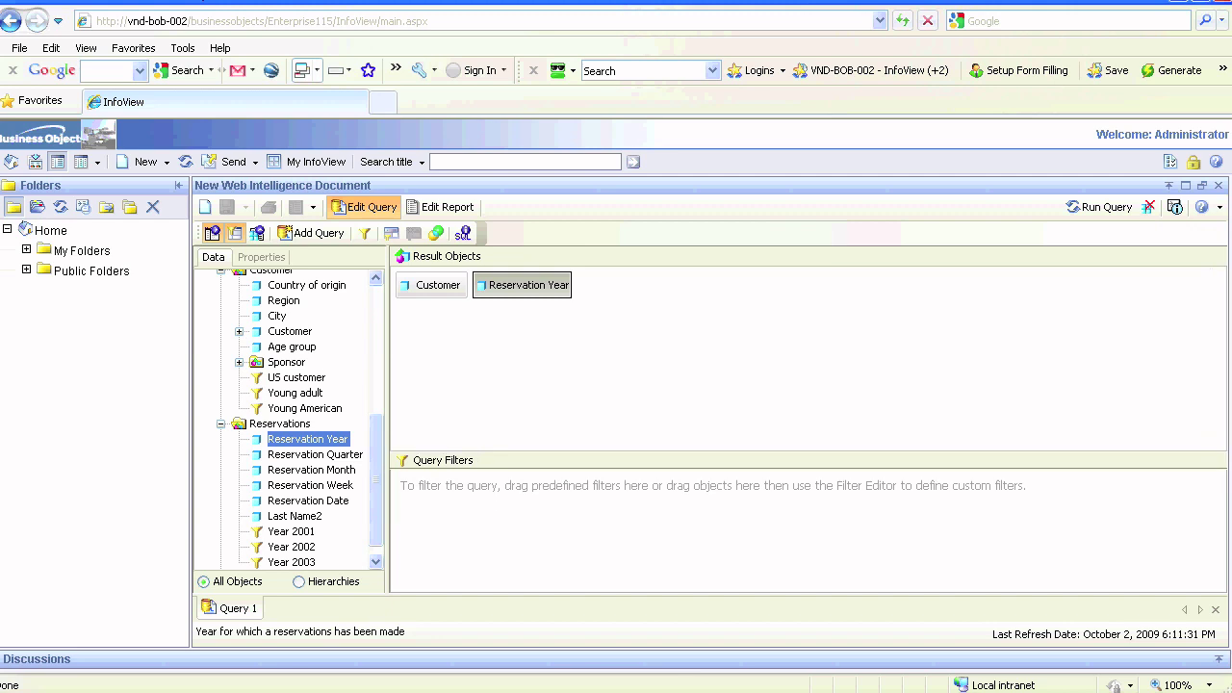
pyautogui.moveTo(290, 331); pyautogui.dragTo(423, 488)
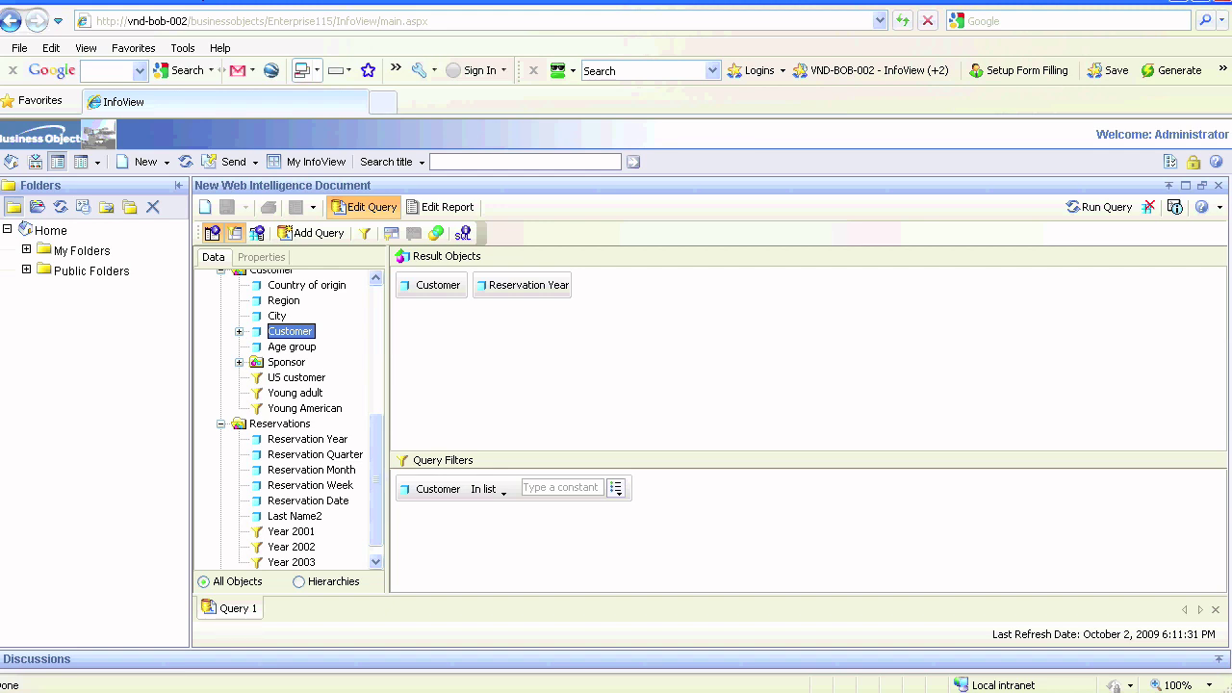
pyautogui.doubleClick(315, 454)
# - Examine the available customer values for the Customer filter's In list condition, and cancel without choosing any
pyautogui.click(504, 491)
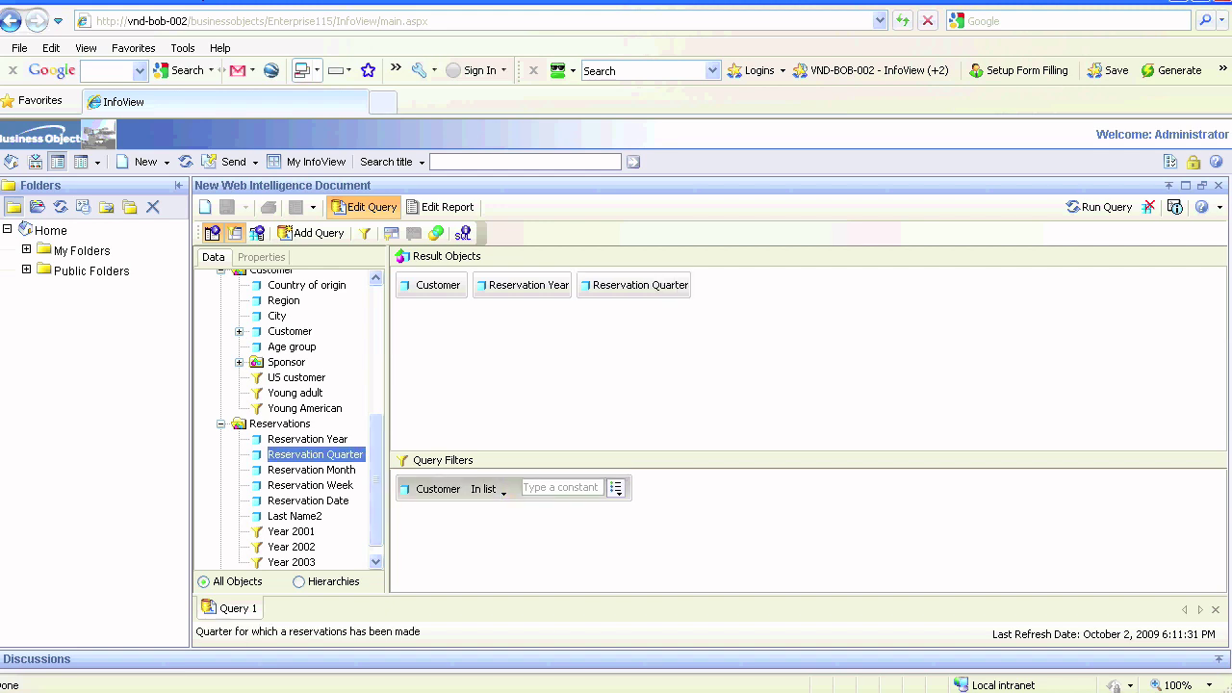
pyautogui.click(502, 492)
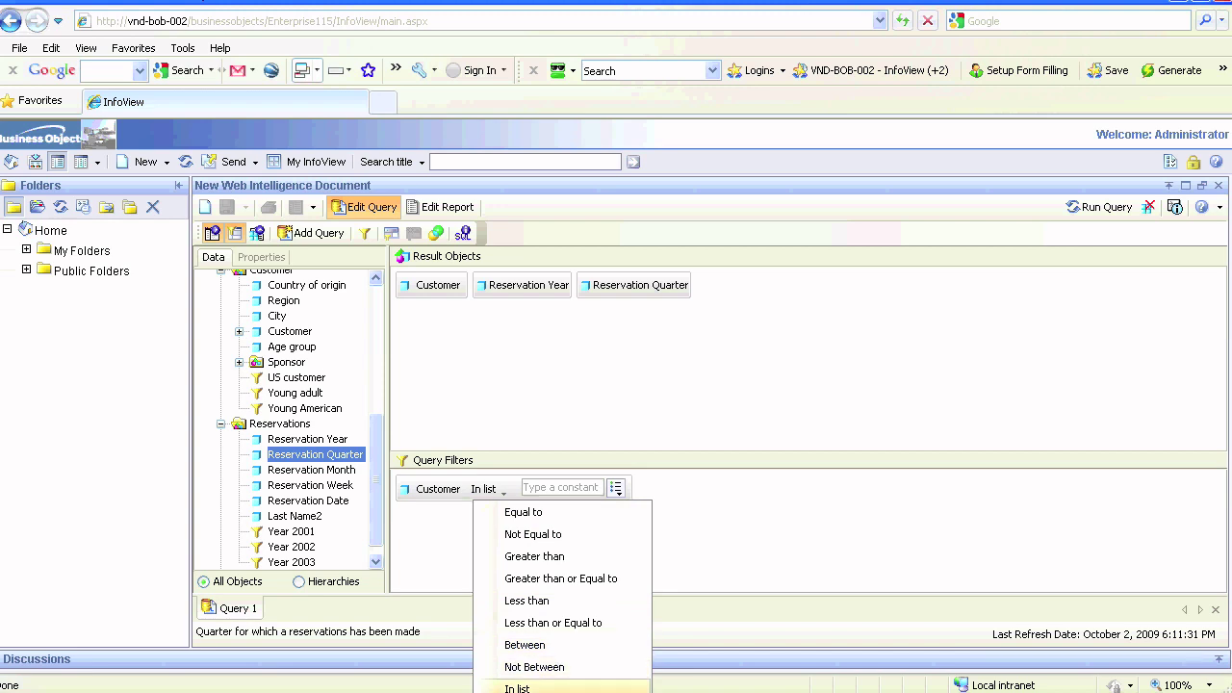
pyautogui.click(517, 689)
pyautogui.click(617, 488)
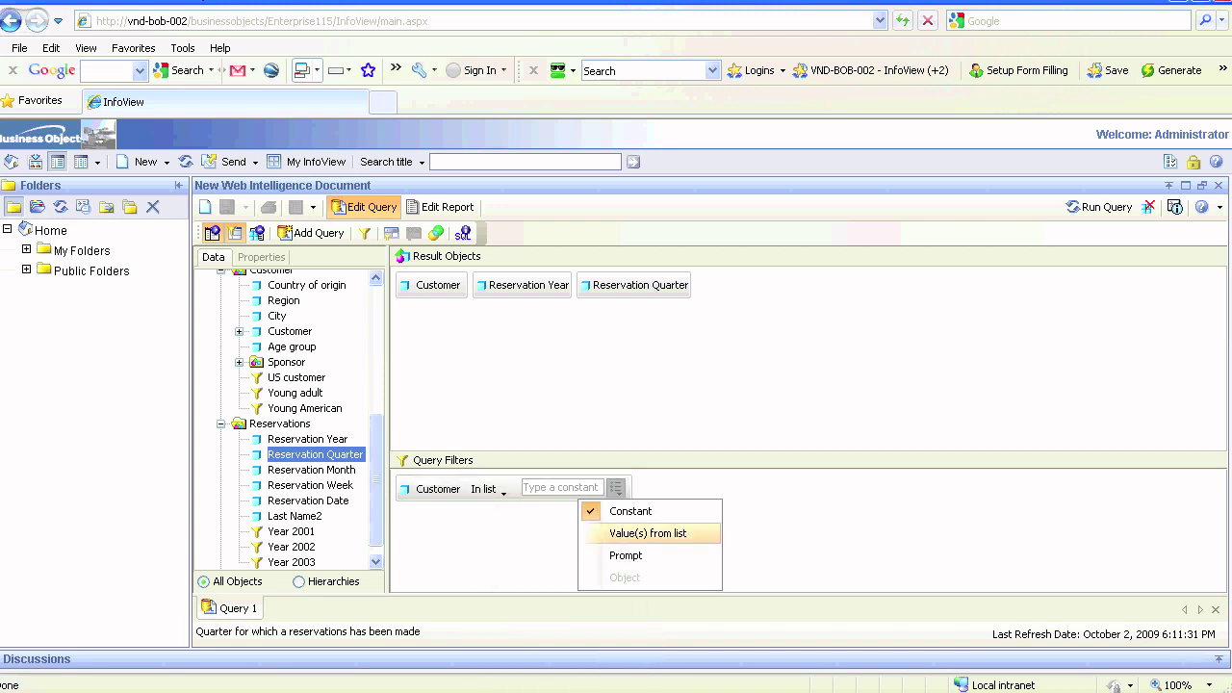
pyautogui.click(640, 532)
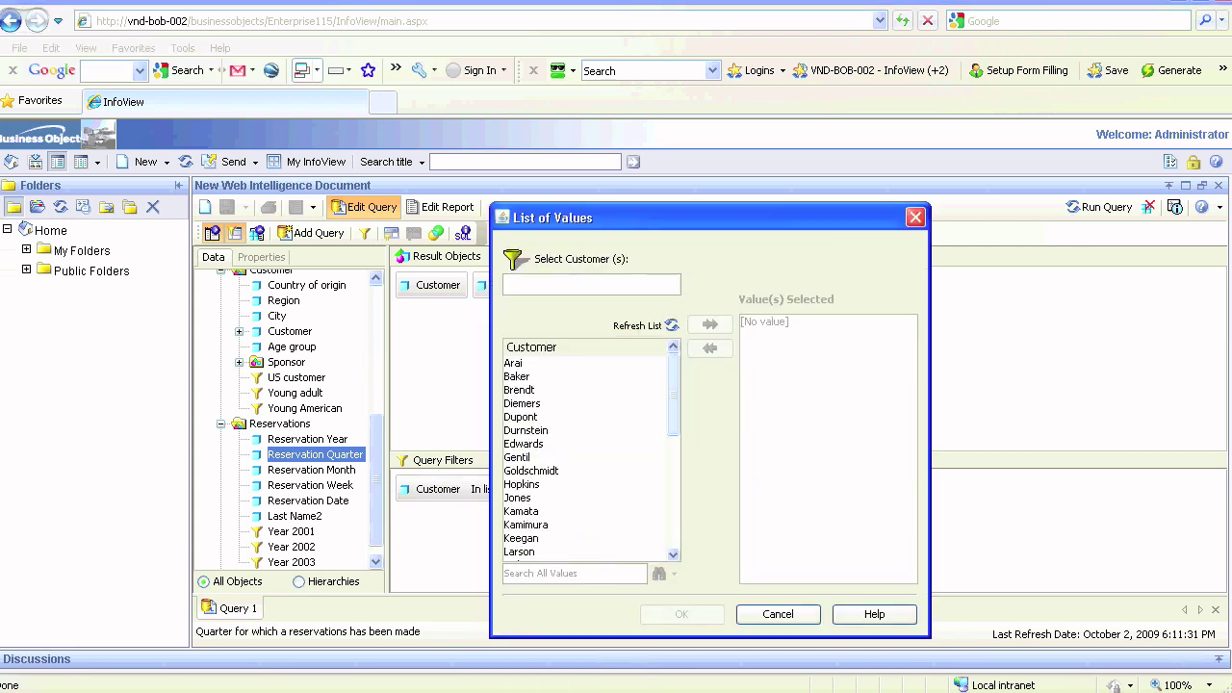
pyautogui.scroll(-6, 587, 453)
pyautogui.click(520, 552)
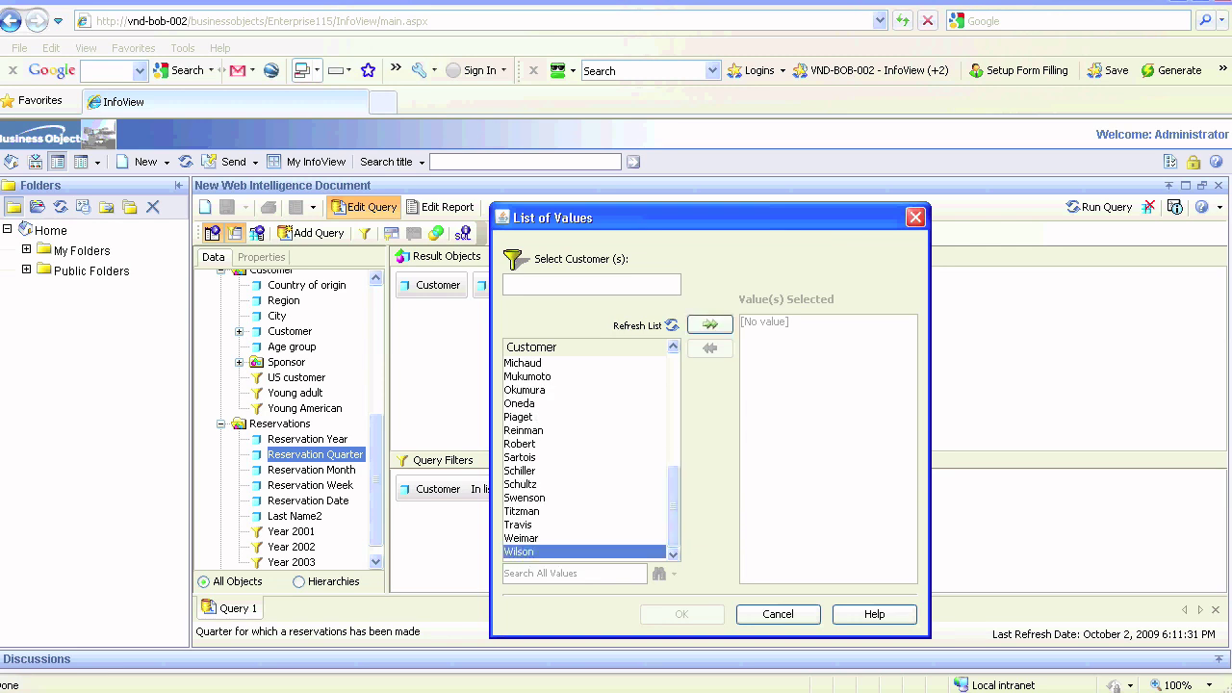
pyautogui.click(522, 539)
pyautogui.click(522, 511)
pyautogui.press('Up')
pyautogui.press('Up')
pyautogui.press('Up')
pyautogui.press('Up')
pyautogui.press('Up')
pyautogui.press('Up')
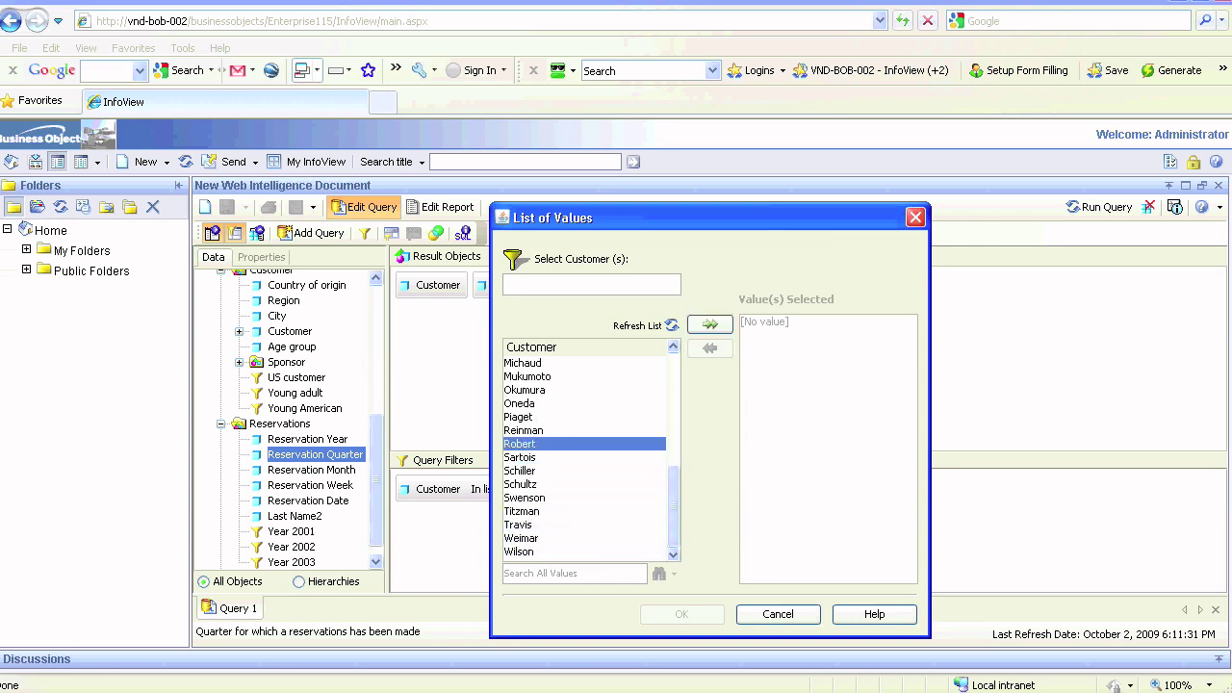
pyautogui.press('Up')
pyautogui.press('Up')
pyautogui.press('Up')
pyautogui.press('Up')
pyautogui.press('Up')
pyautogui.press('Up')
pyautogui.press('Up')
pyautogui.press('Up')
pyautogui.press('Up')
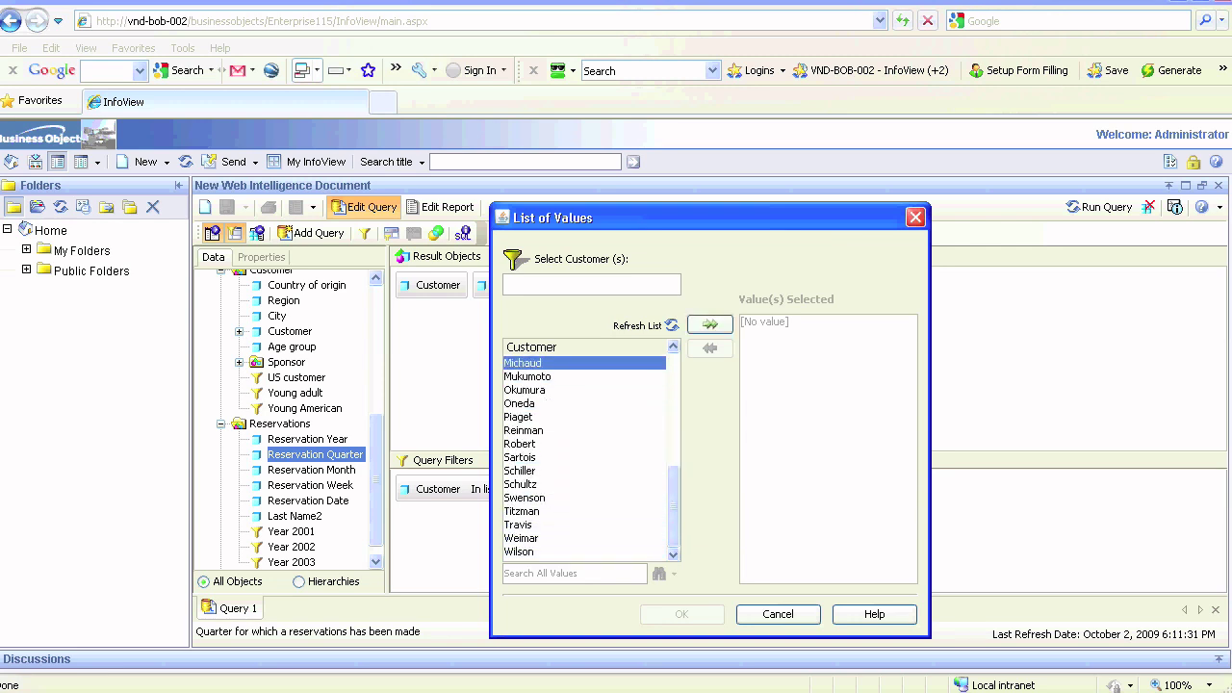
pyautogui.press('Up')
pyautogui.press('Up')
pyautogui.press('Up')
pyautogui.press('Up')
pyautogui.press('Up')
pyautogui.press('Up')
pyautogui.press('Up')
pyautogui.press('Up')
pyautogui.press('Up')
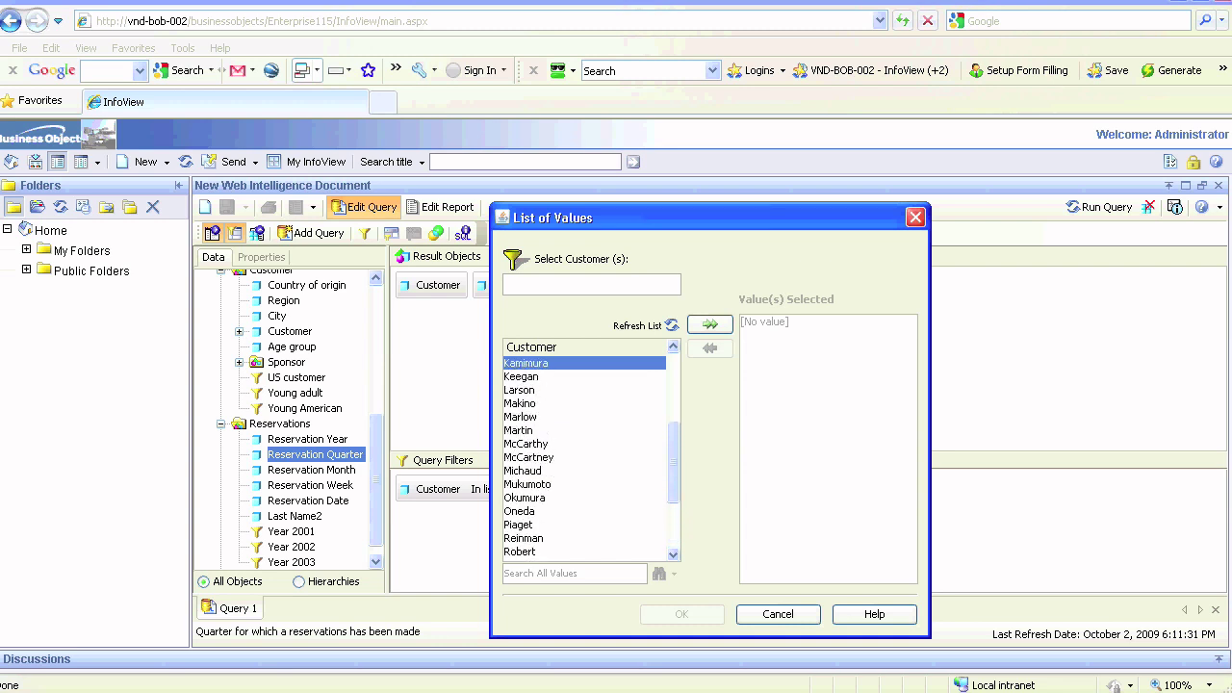
pyautogui.press('Up')
pyautogui.press('Up')
pyautogui.press('Up')
pyautogui.press('Up')
pyautogui.press('Up')
pyautogui.press('Up')
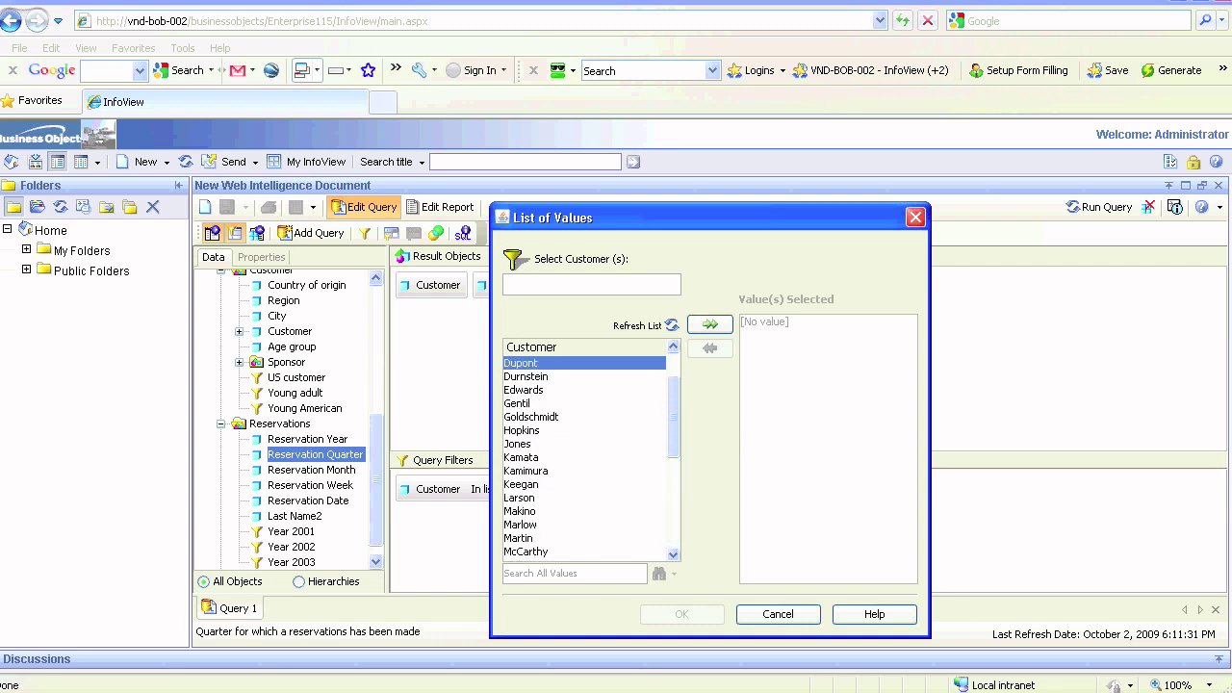
pyautogui.press('Up')
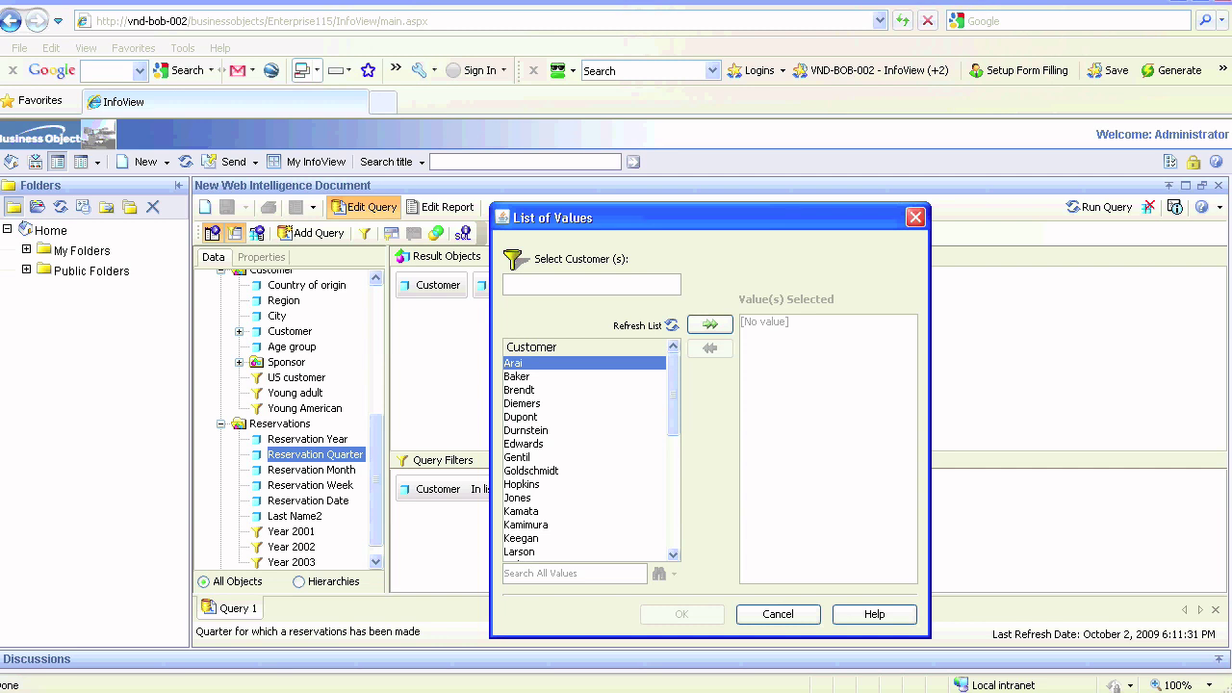
pyautogui.click(778, 613)
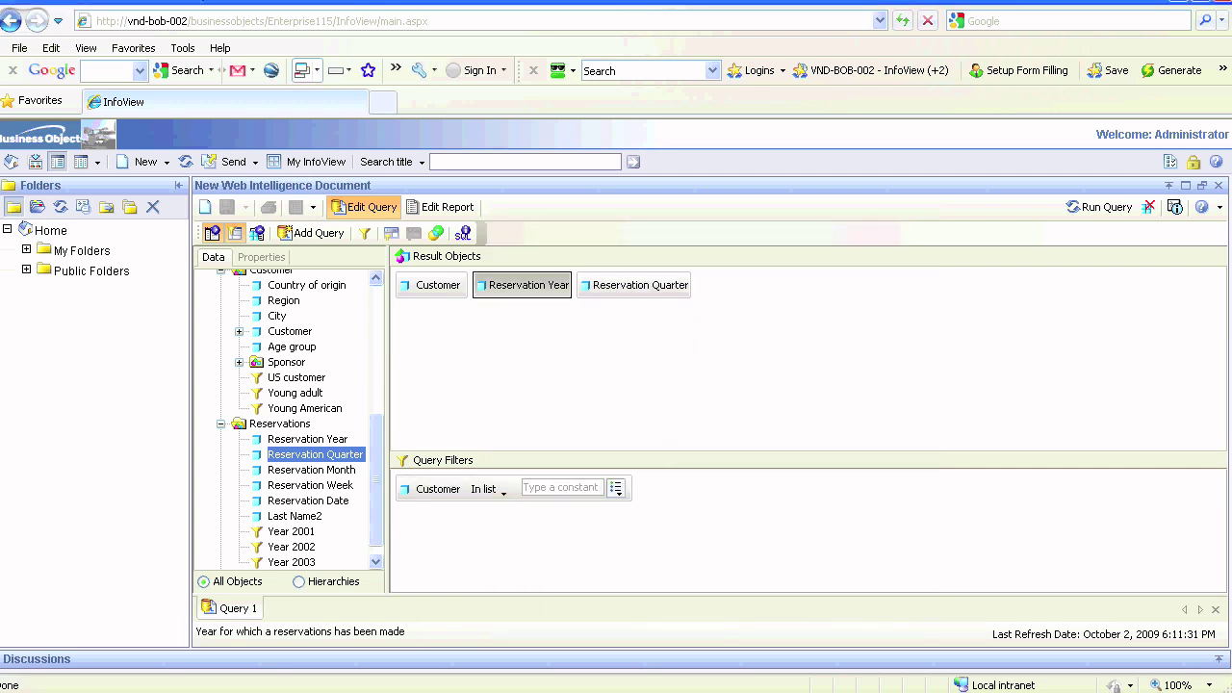
# - Remove the Customer filter and rerun the query to check the report's count cell, returning to the query definition
pyautogui.click(437, 489)
pyautogui.press('Delete')
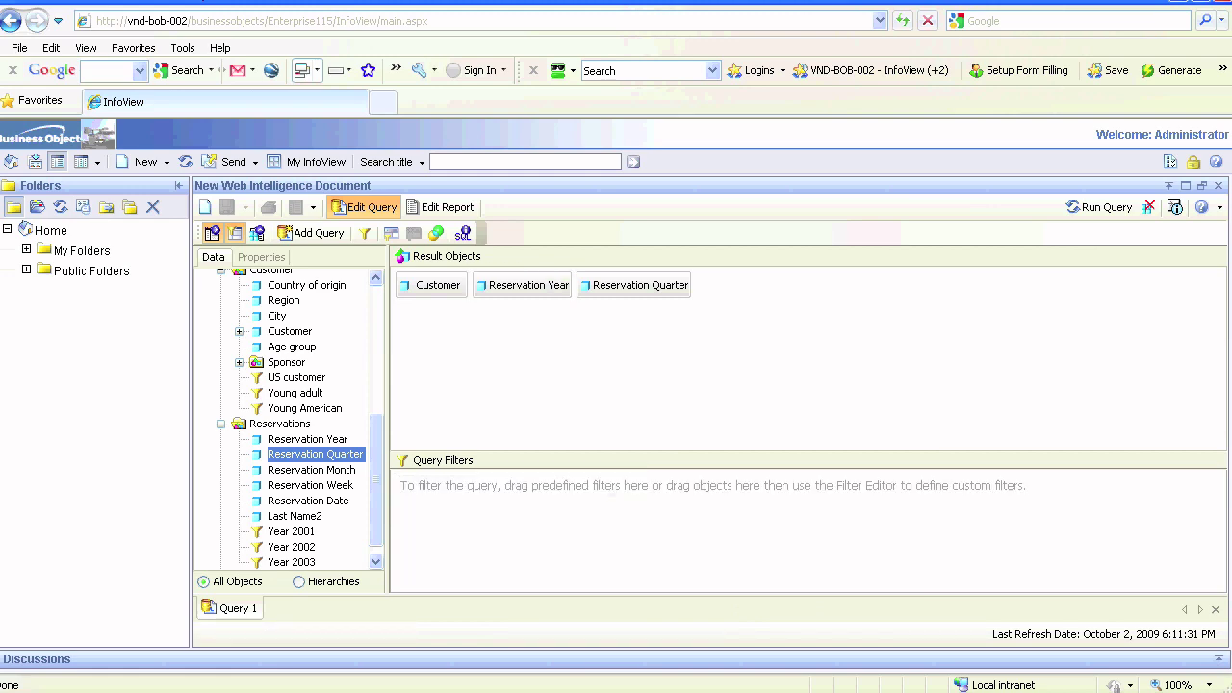
pyautogui.click(1106, 207)
pyautogui.click(575, 335)
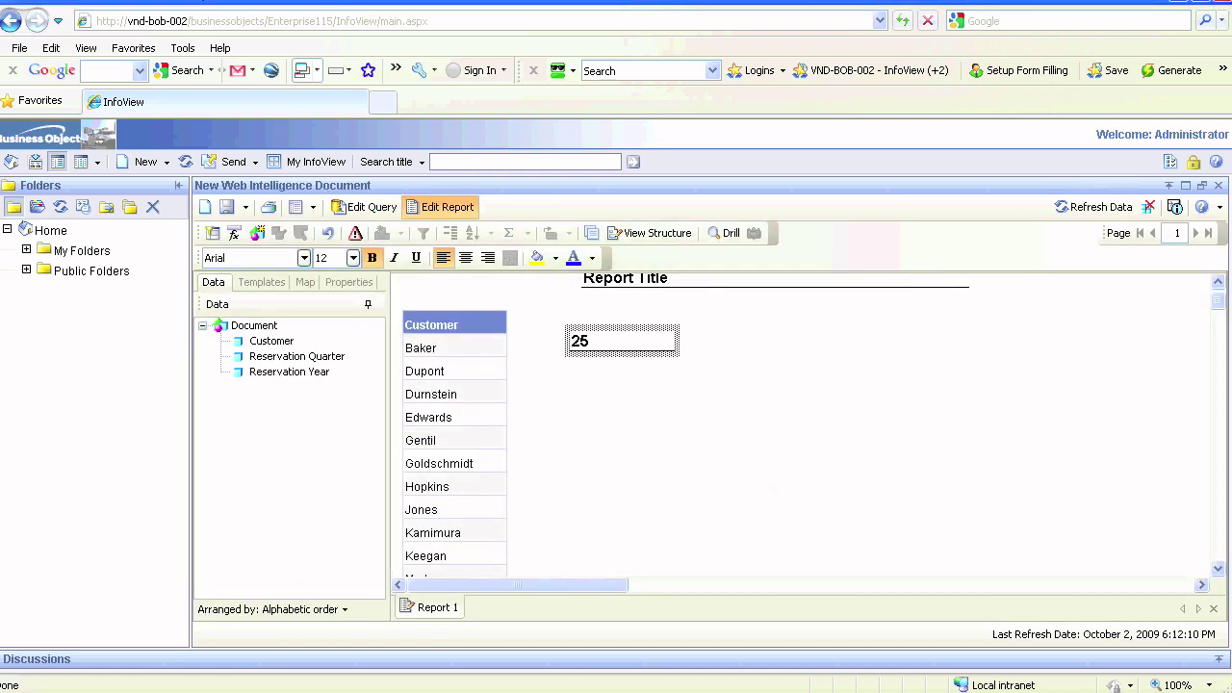
pyautogui.click(364, 207)
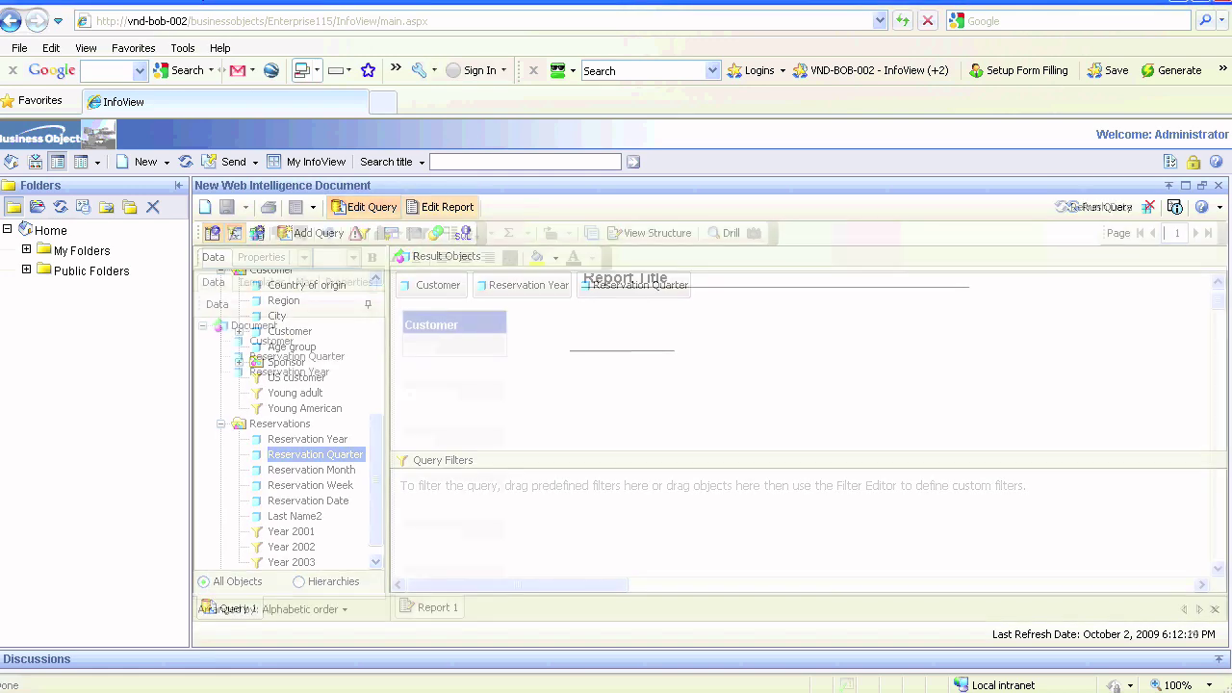
# - Save the Web Intelligence document in Favorites with the title "Associating Custom LOV in Universe"
pyautogui.click(227, 207)
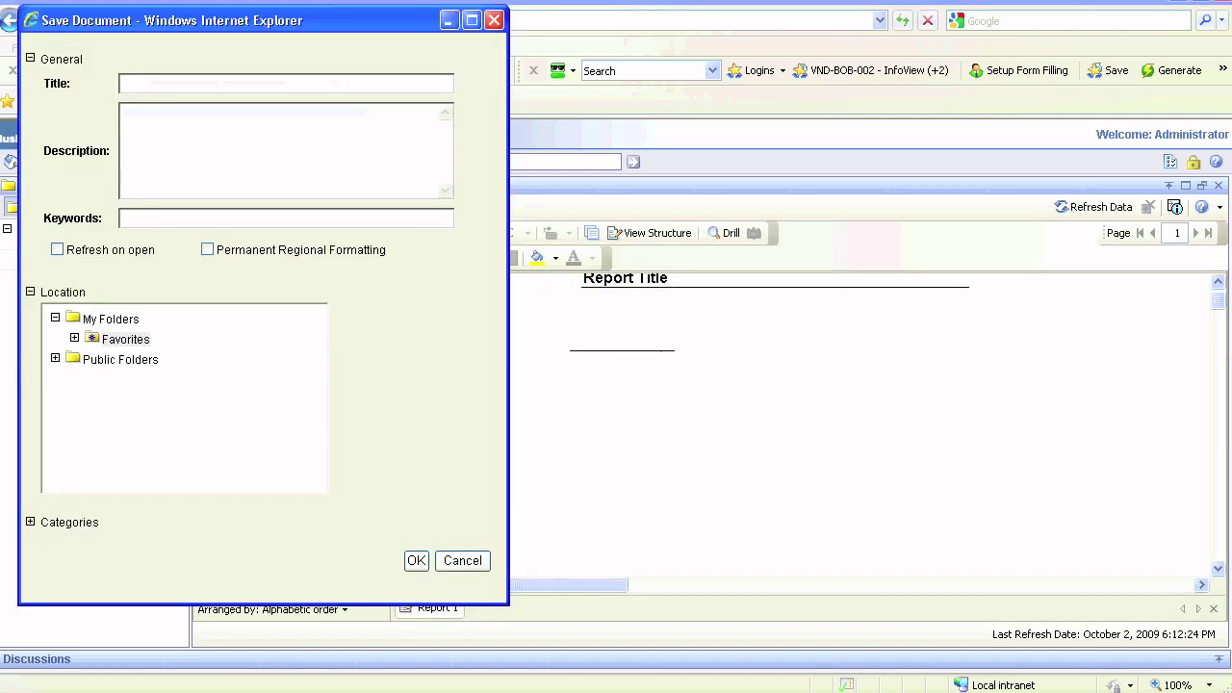
pyautogui.write('Associating Custom LOV in Universe')
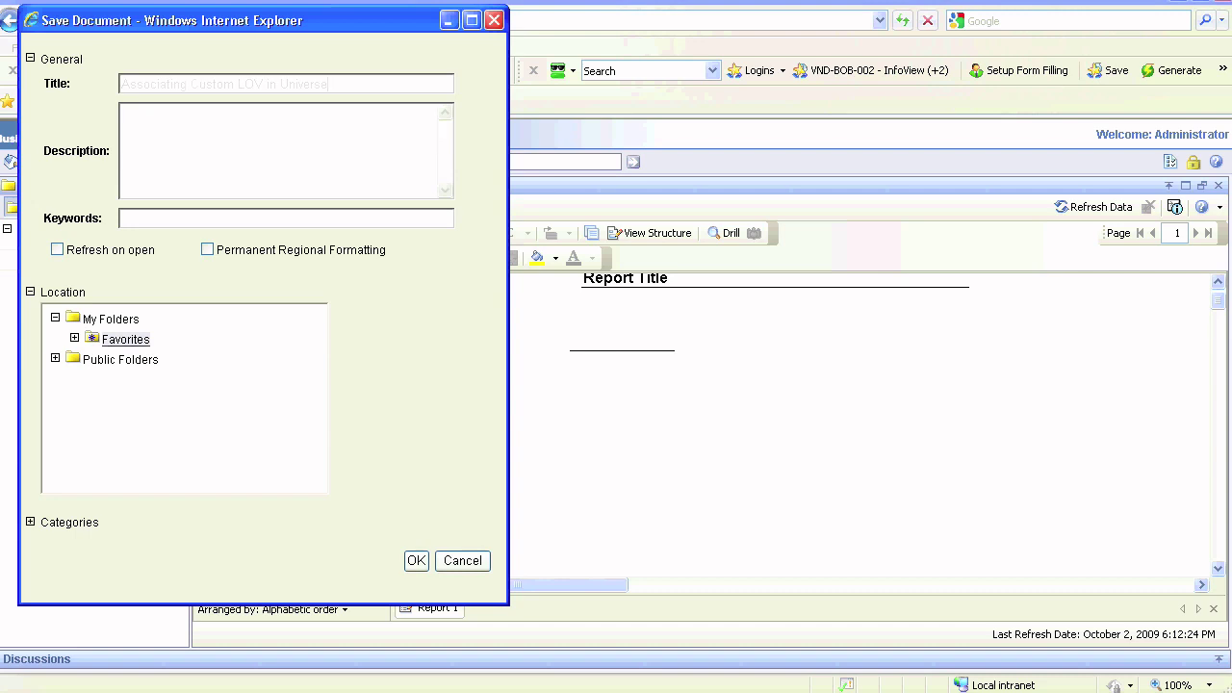
pyautogui.click(416, 562)
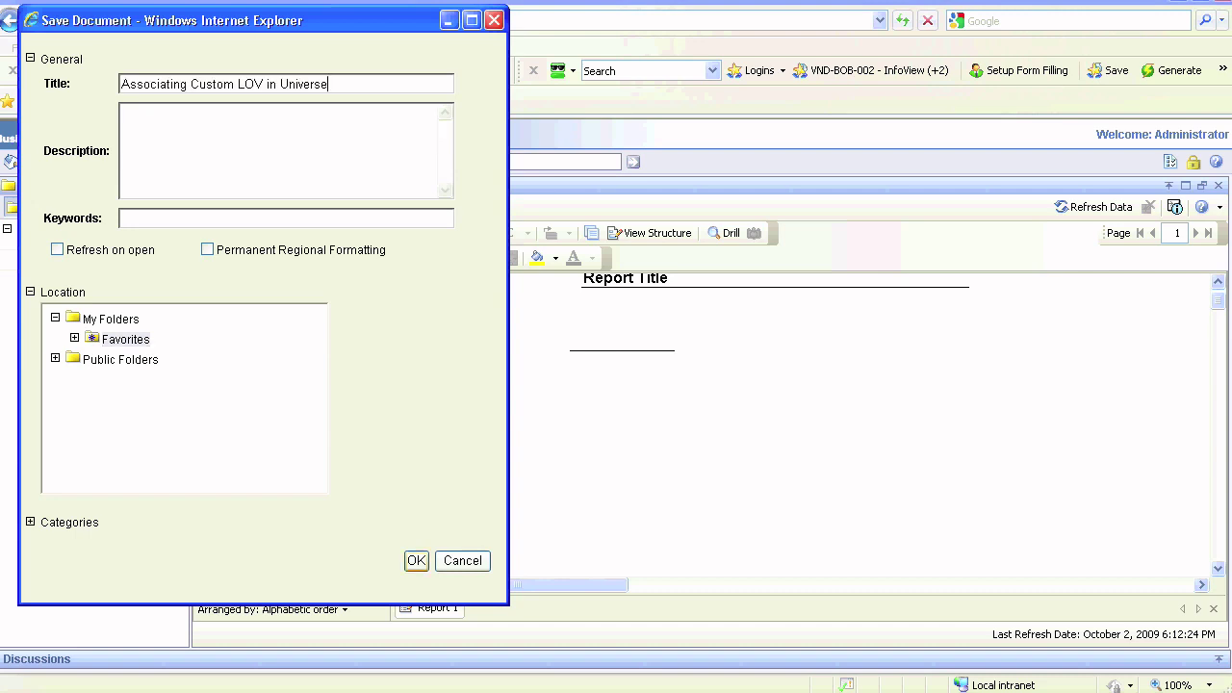
pyautogui.press('Return')
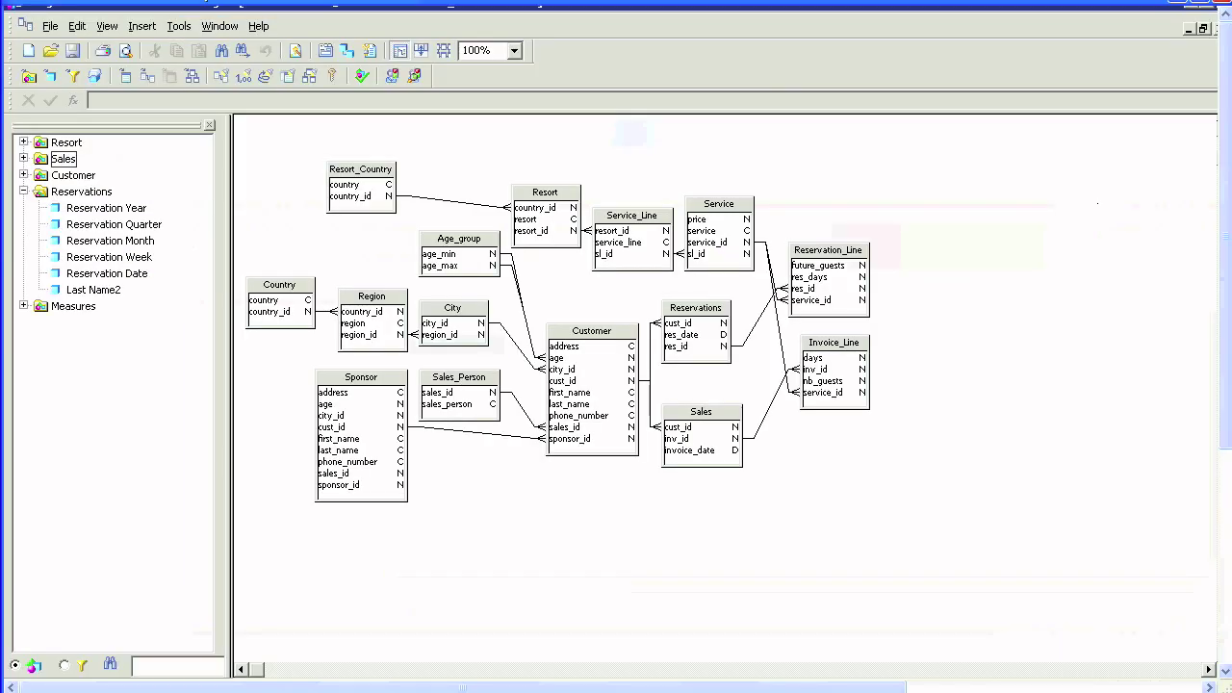
# - Switch to Universe Designer and check the universe's name in its parameters, cancelling without changes
pyautogui.scroll(1, 724, 386)
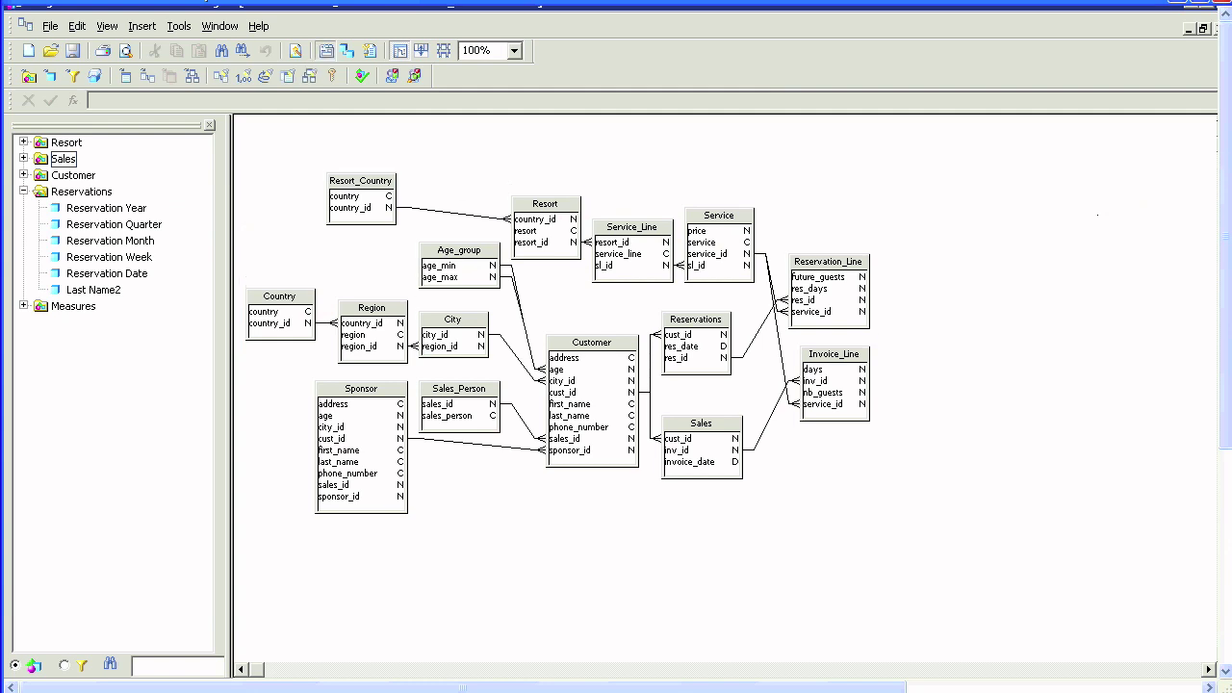
pyautogui.click(326, 50)
pyautogui.click(491, 212)
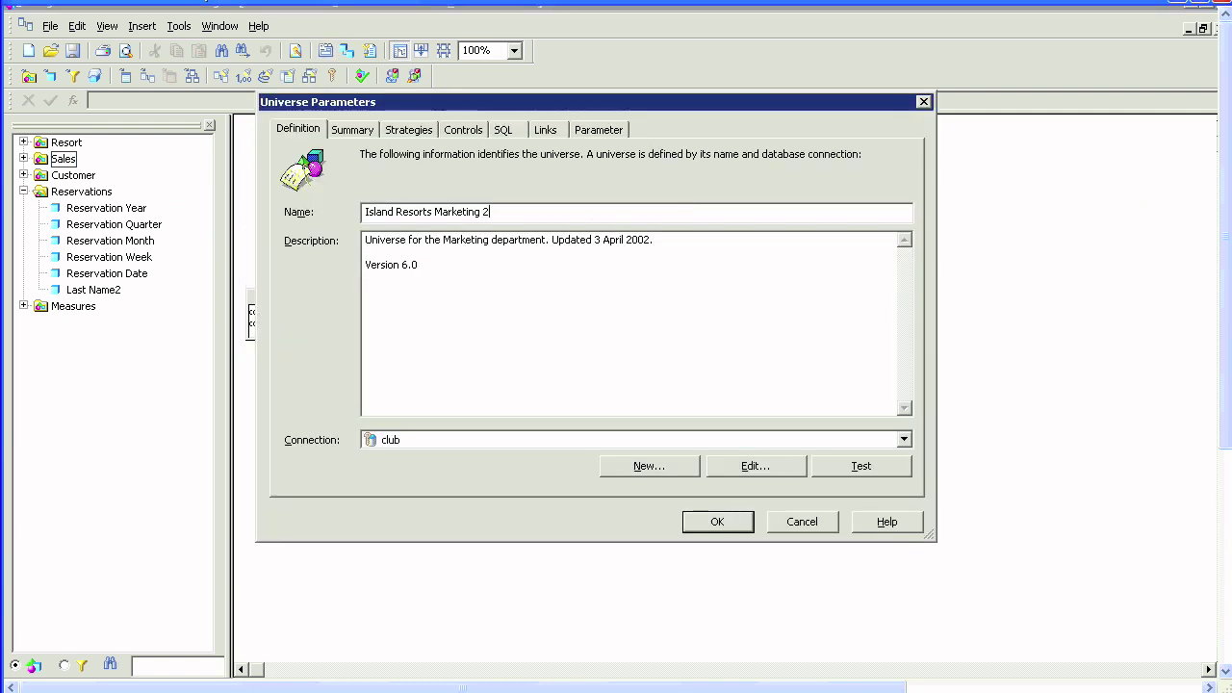
pyautogui.moveTo(490, 211); pyautogui.dragTo(366, 211)
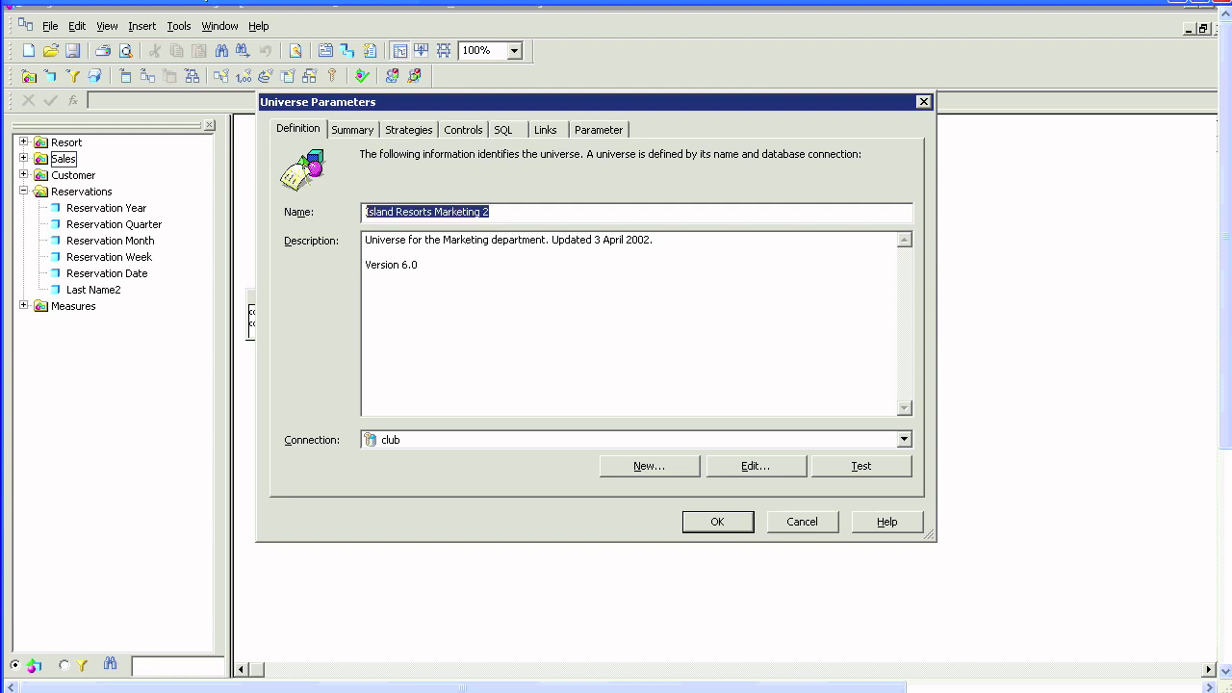
pyautogui.click(802, 521)
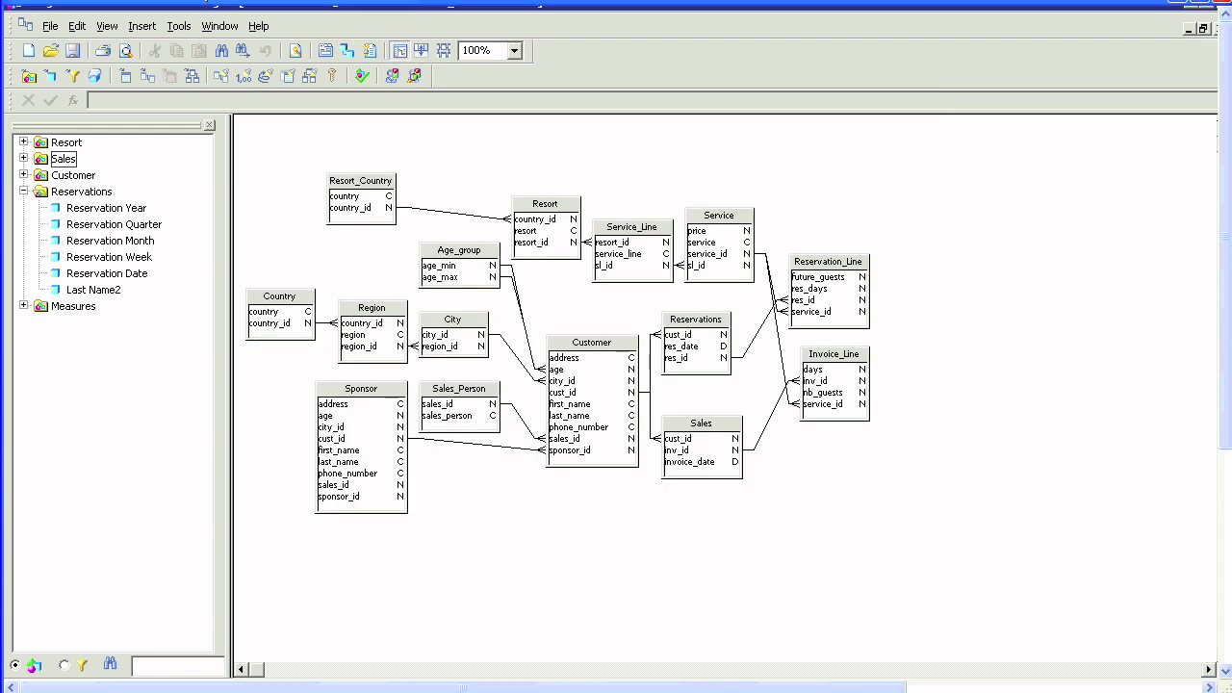
# - Expand the Customer class and examine the Customer object's definition and the Customer table in the diagram, without changing anything
pyautogui.click(24, 175)
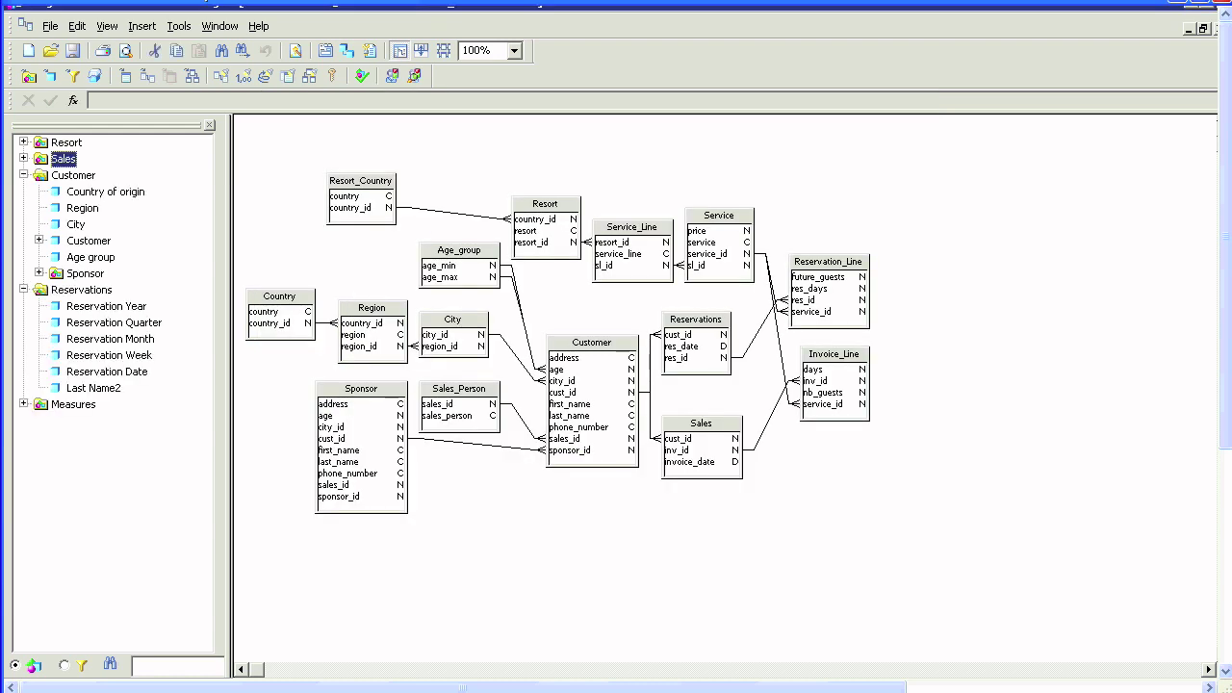
pyautogui.rightClick(69, 238)
pyautogui.click(135, 373)
pyautogui.moveTo(487, 377)
pyautogui.mouseDown()
pyautogui.moveTo(387, 376)
pyautogui.moveTo(490, 376)
pyautogui.mouseUp()
pyautogui.click(683, 580)
pyautogui.click(592, 342)
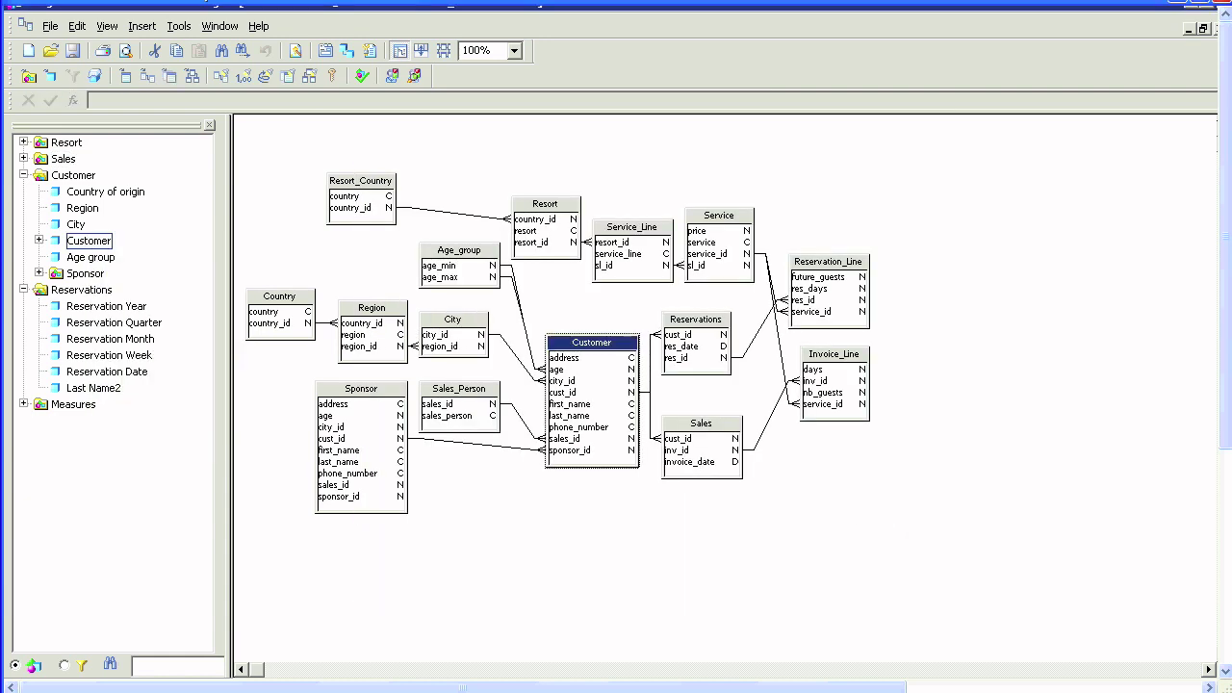
pyautogui.click(578, 515)
# - Create an object named "Reservation Customers" in the Reservations class from the Customer table's last_name column
pyautogui.moveTo(570, 415); pyautogui.dragTo(82, 289)
pyautogui.write('Reservation Customers')
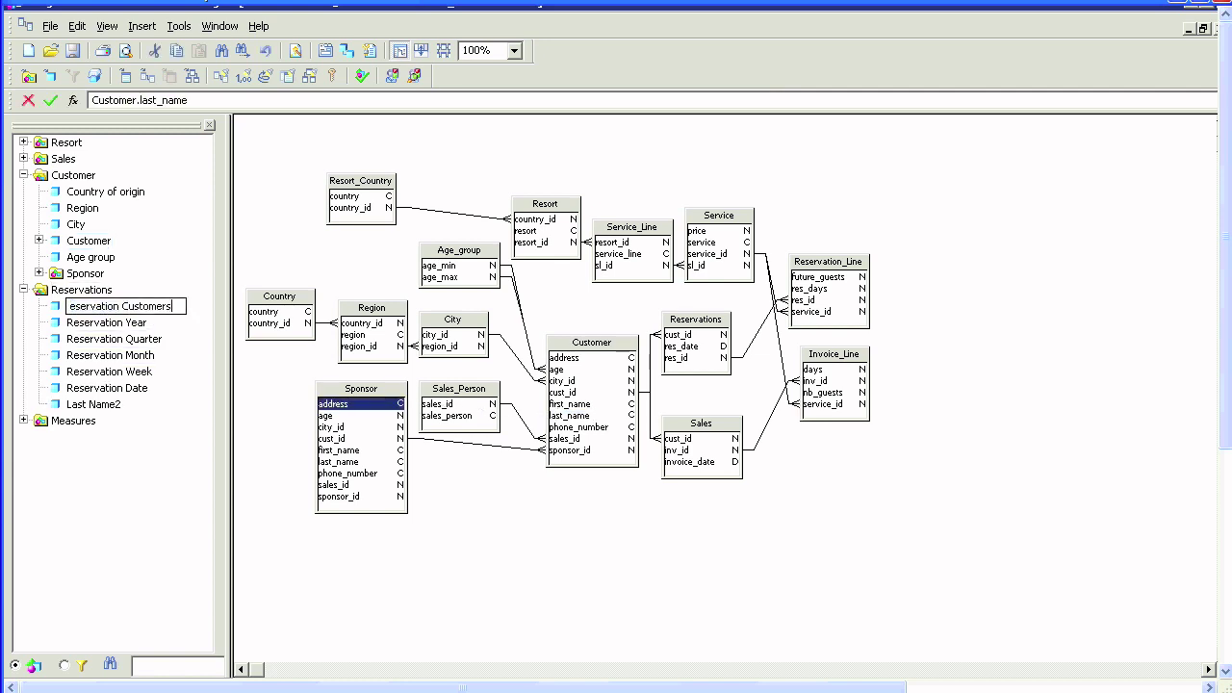
pyautogui.press('Return')
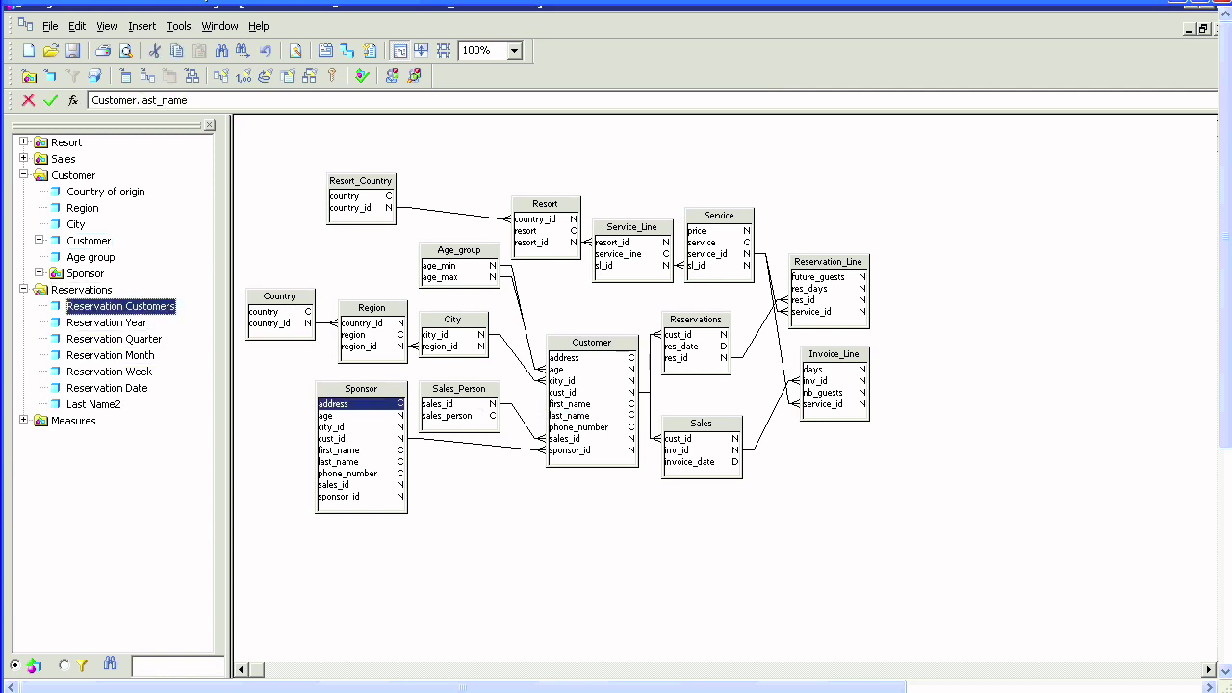
# - Expand the Sales class and create an object named "Sales Customers" in it from the Customer table's last_name column
pyautogui.click(23, 158)
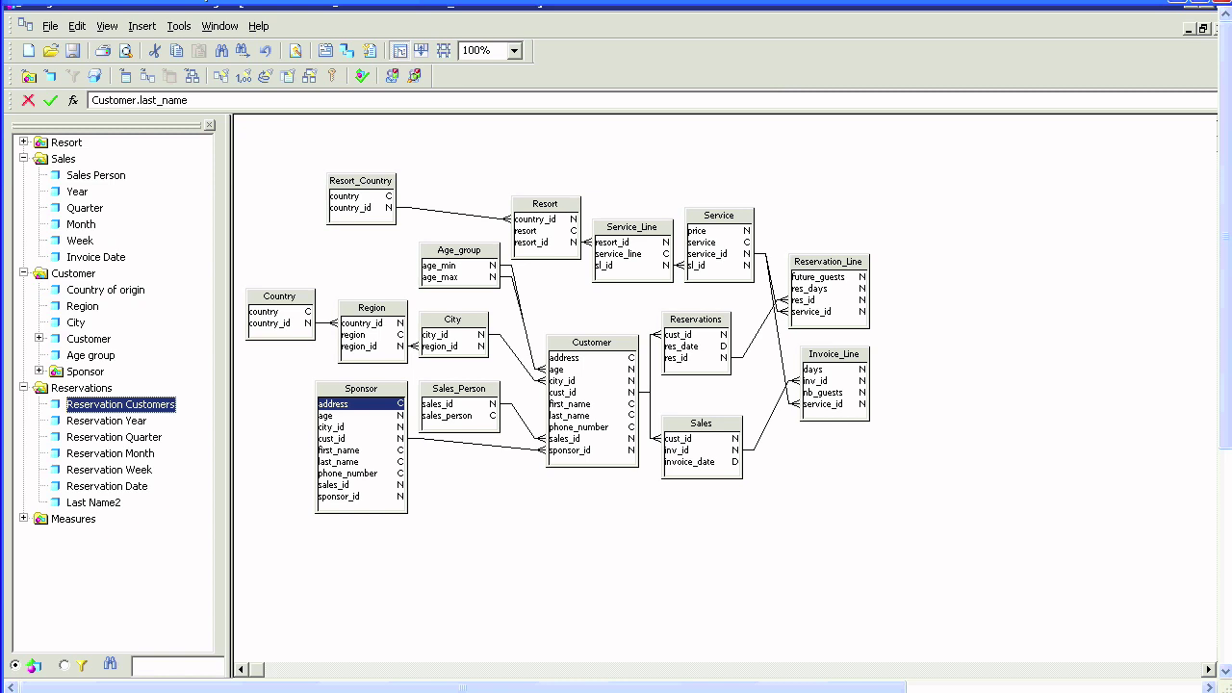
pyautogui.moveTo(570, 416); pyautogui.dragTo(63, 158)
pyautogui.write('Sales Customers')
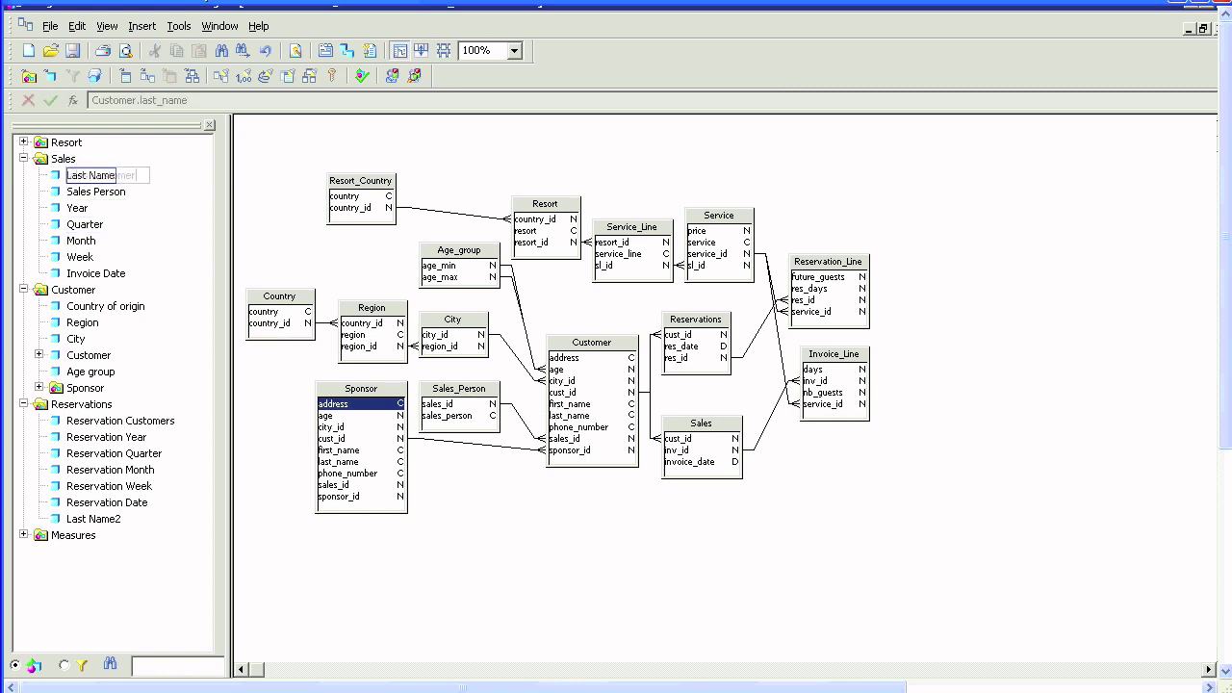
pyautogui.press('Return')
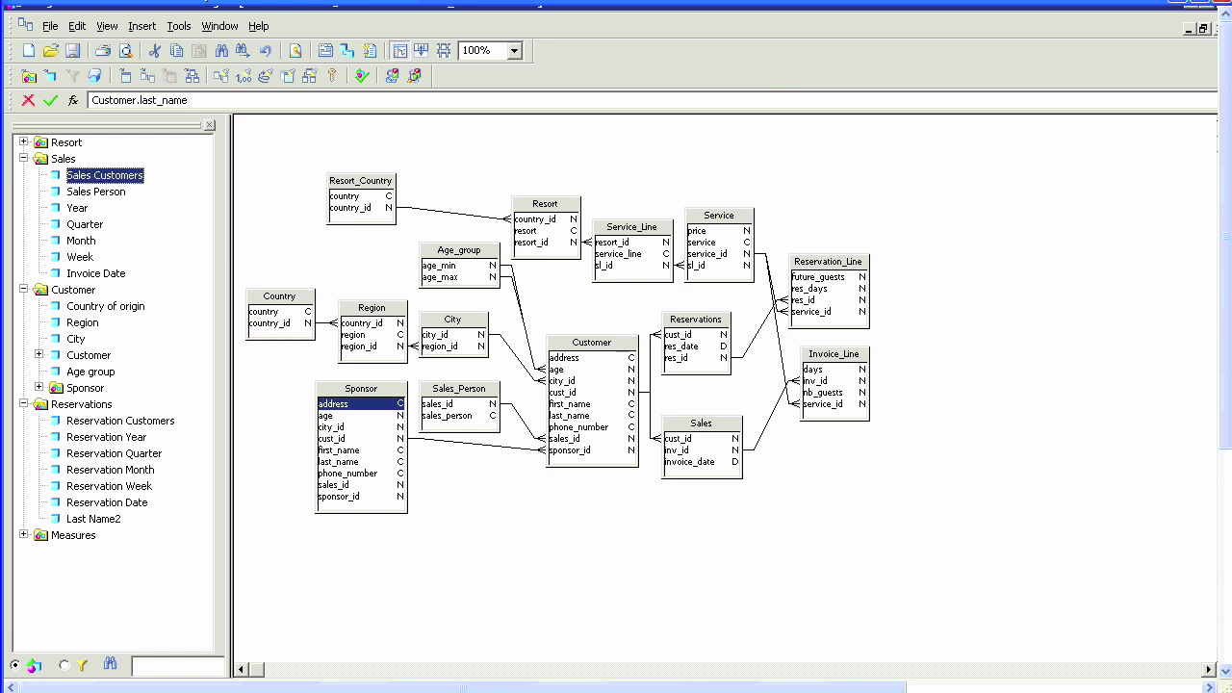
# - Open the object properties of Reservation Customers
pyautogui.click(121, 421)
pyautogui.rightClick(126, 423)
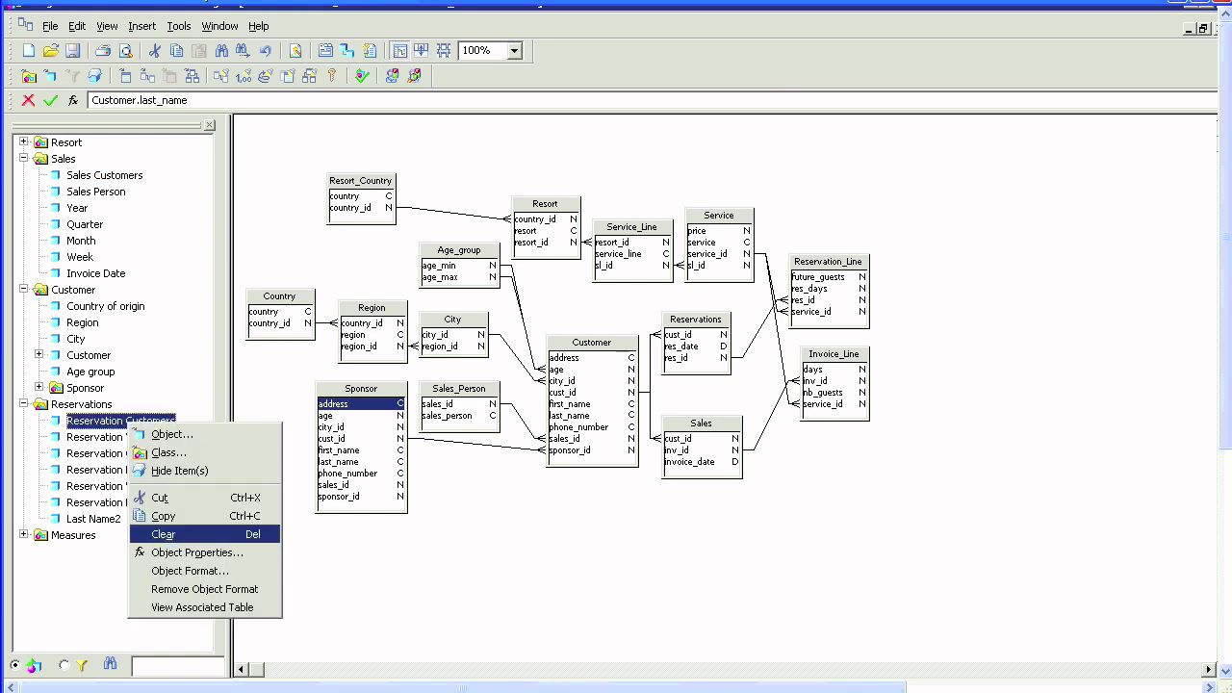
pyautogui.click(196, 552)
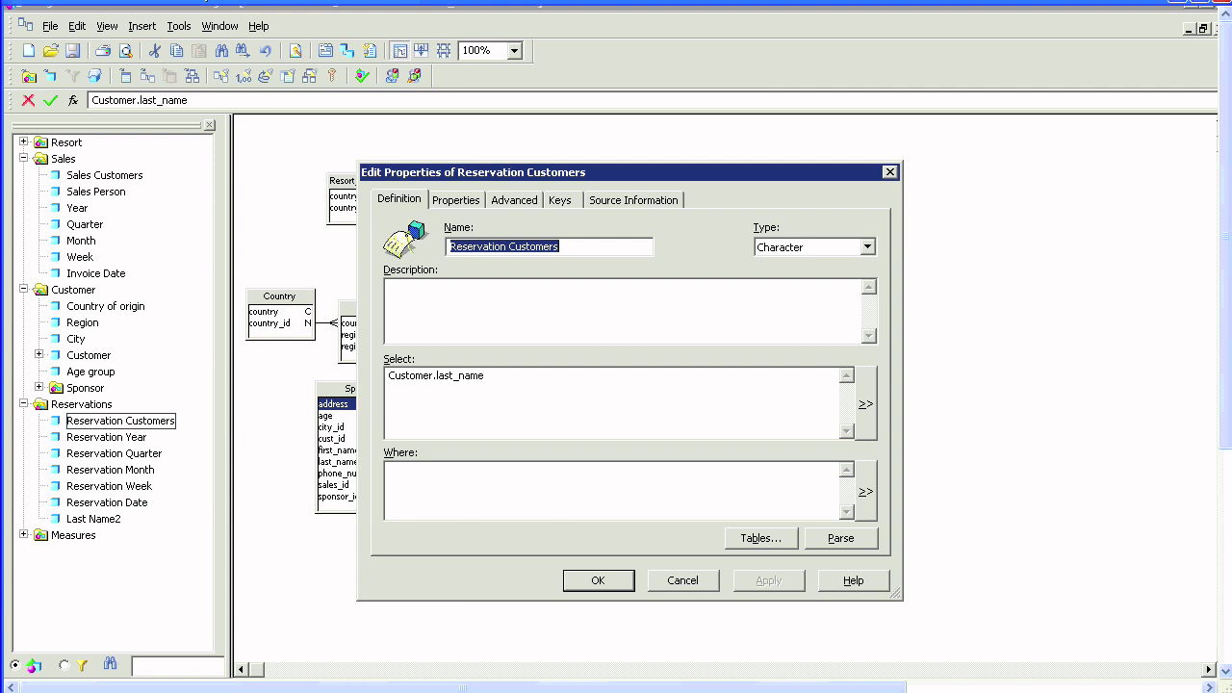
# - Move the properties dialog aside and examine the joins from the Customer table to the Reservations and Sales tables
pyautogui.moveTo(539, 173); pyautogui.dragTo(1159, 194)
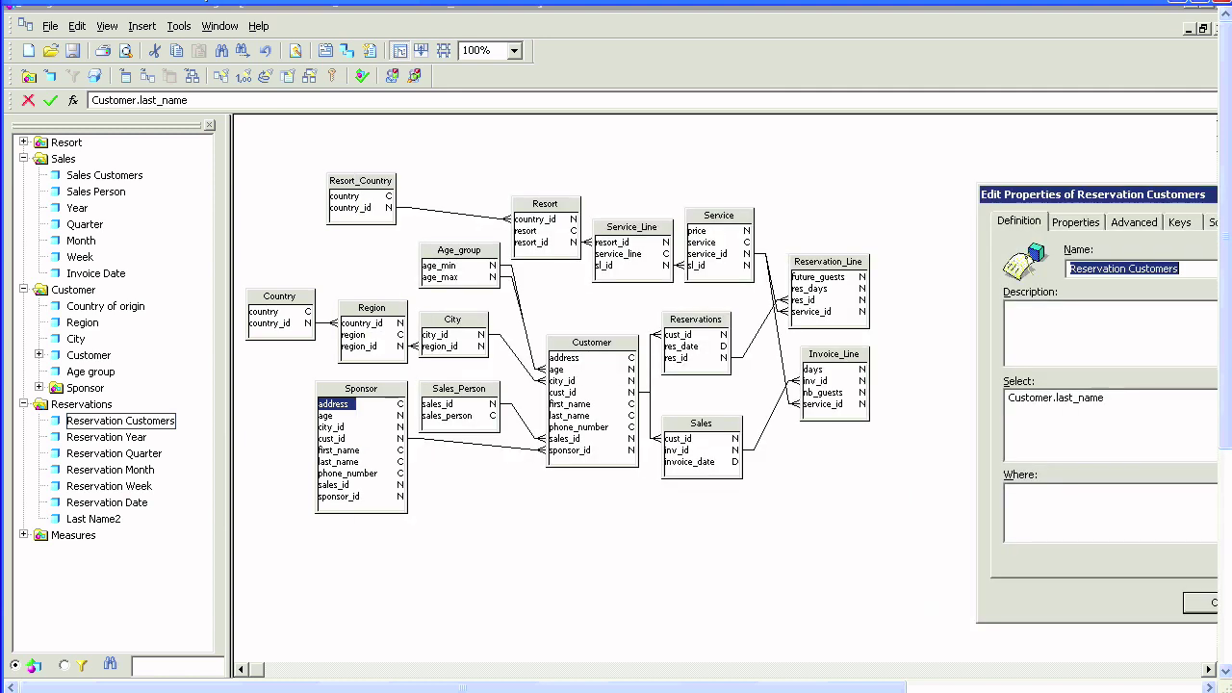
pyautogui.doubleClick(651, 361)
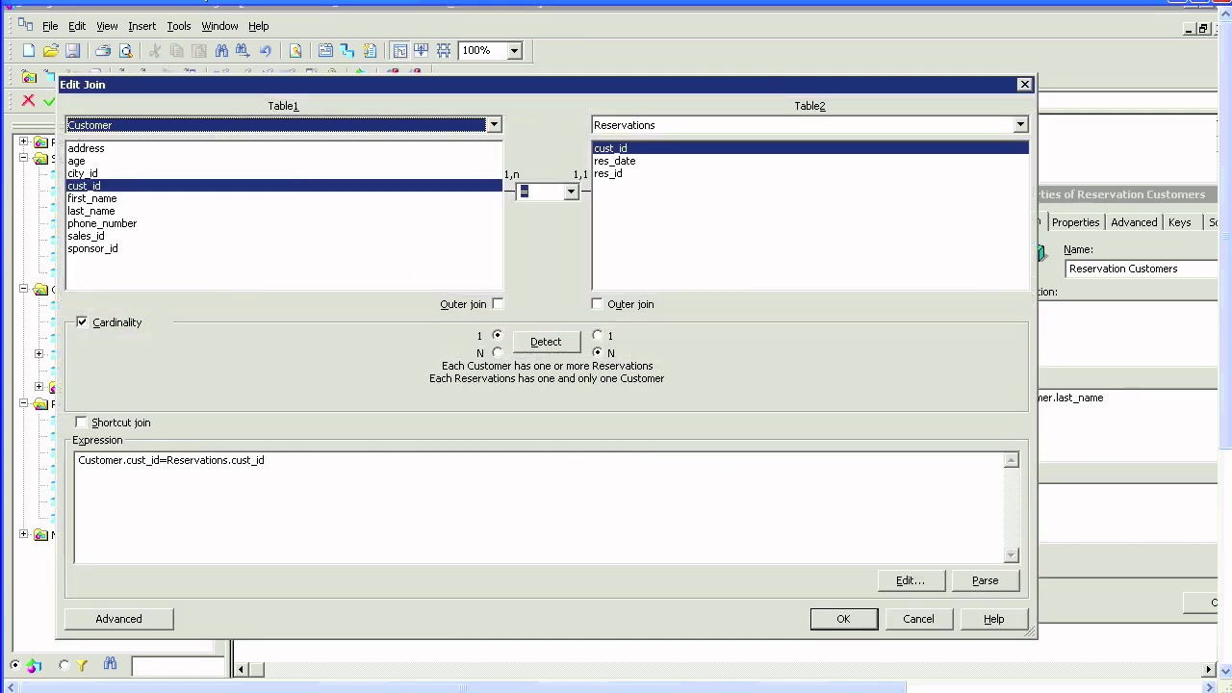
pyautogui.press('Return')
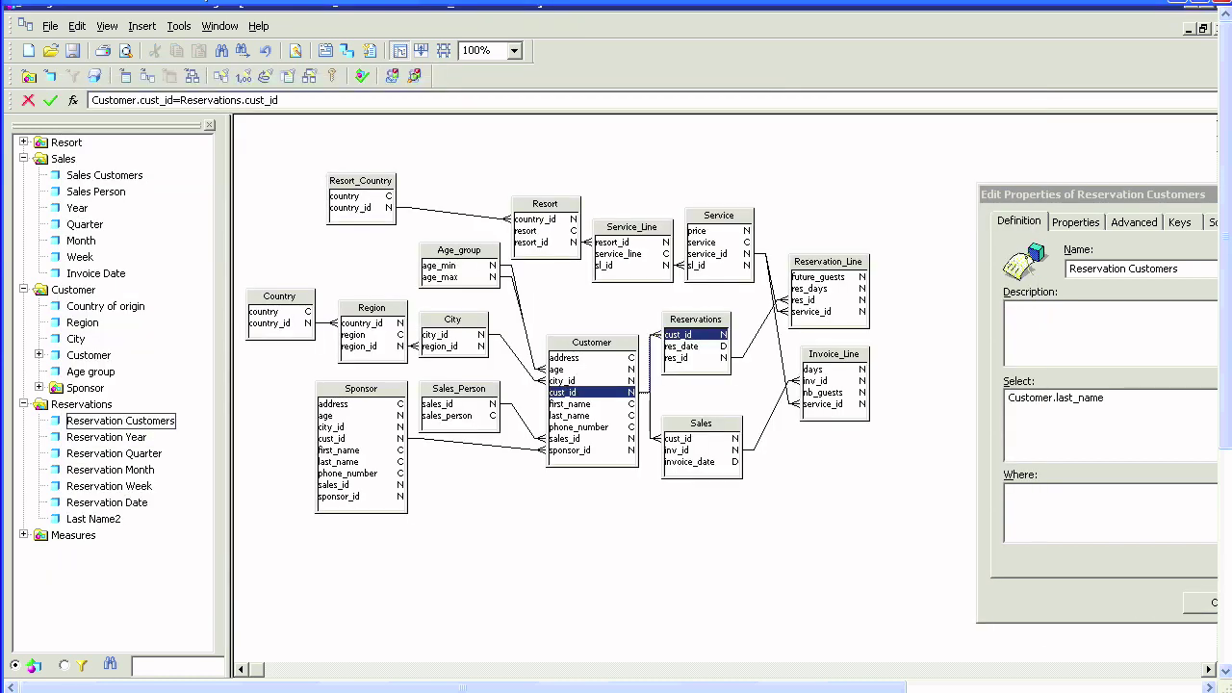
pyautogui.click(651, 416)
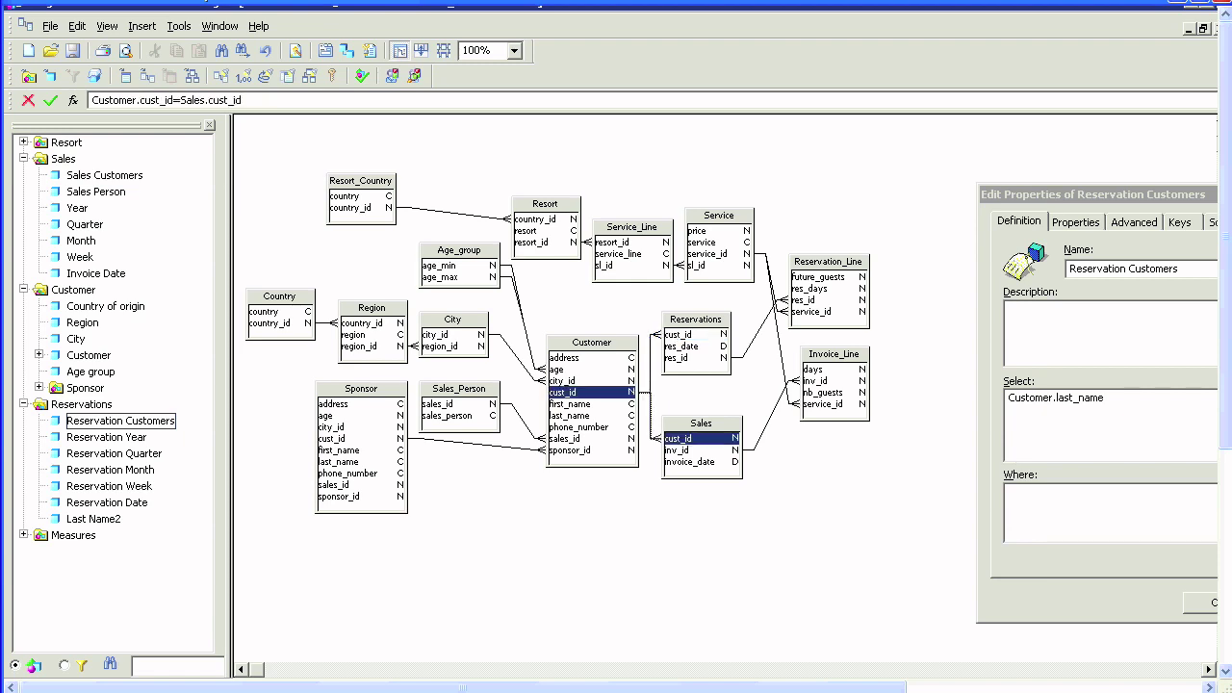
pyautogui.click(809, 527)
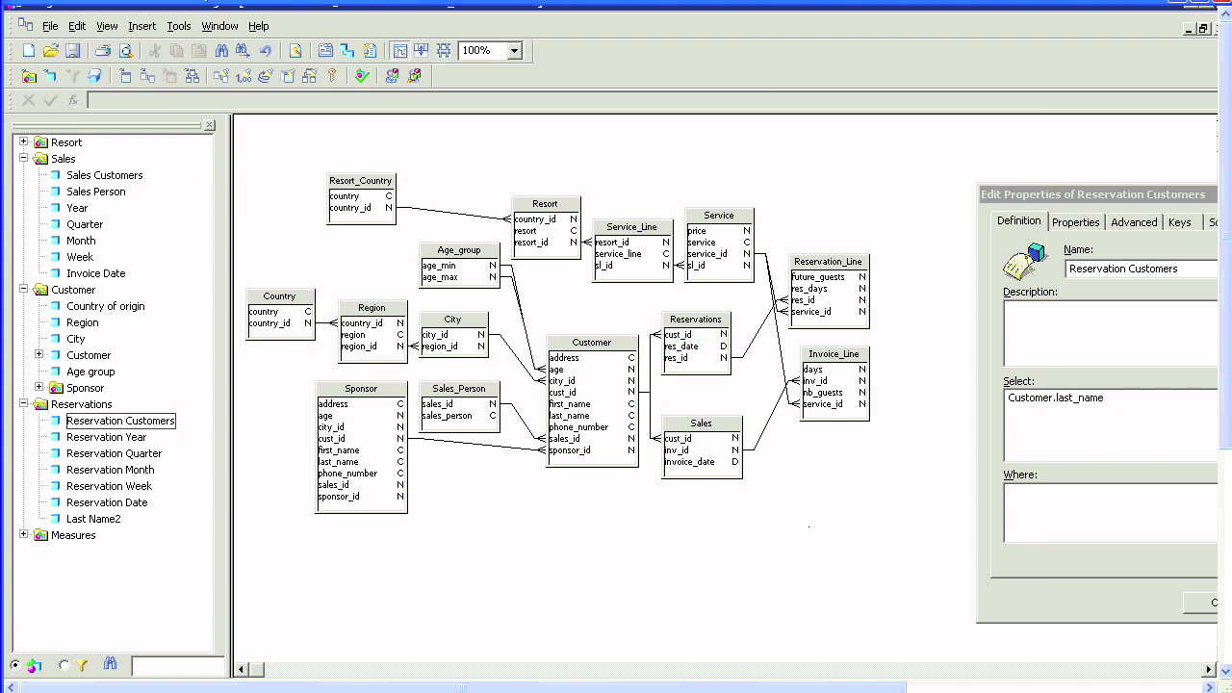
pyautogui.moveTo(1098, 195); pyautogui.dragTo(677, 187)
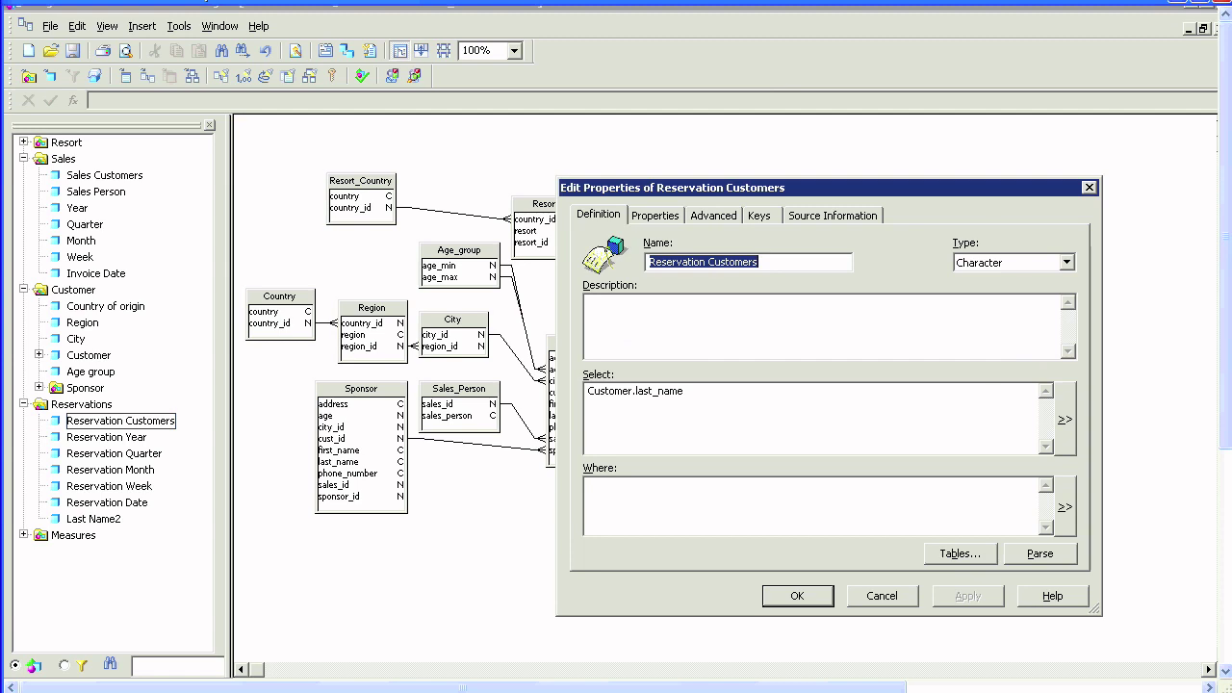
# - Edit the query behind the Reservation Customers list of values and open its SQL
pyautogui.click(121, 421)
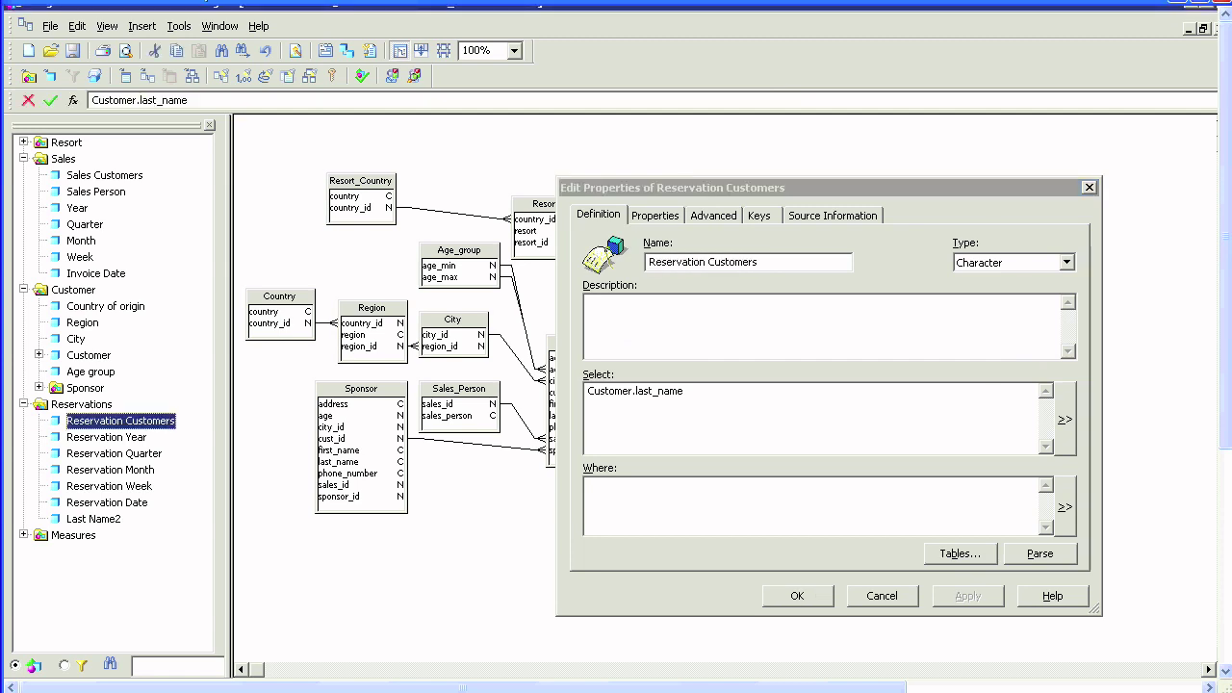
pyautogui.click(685, 392)
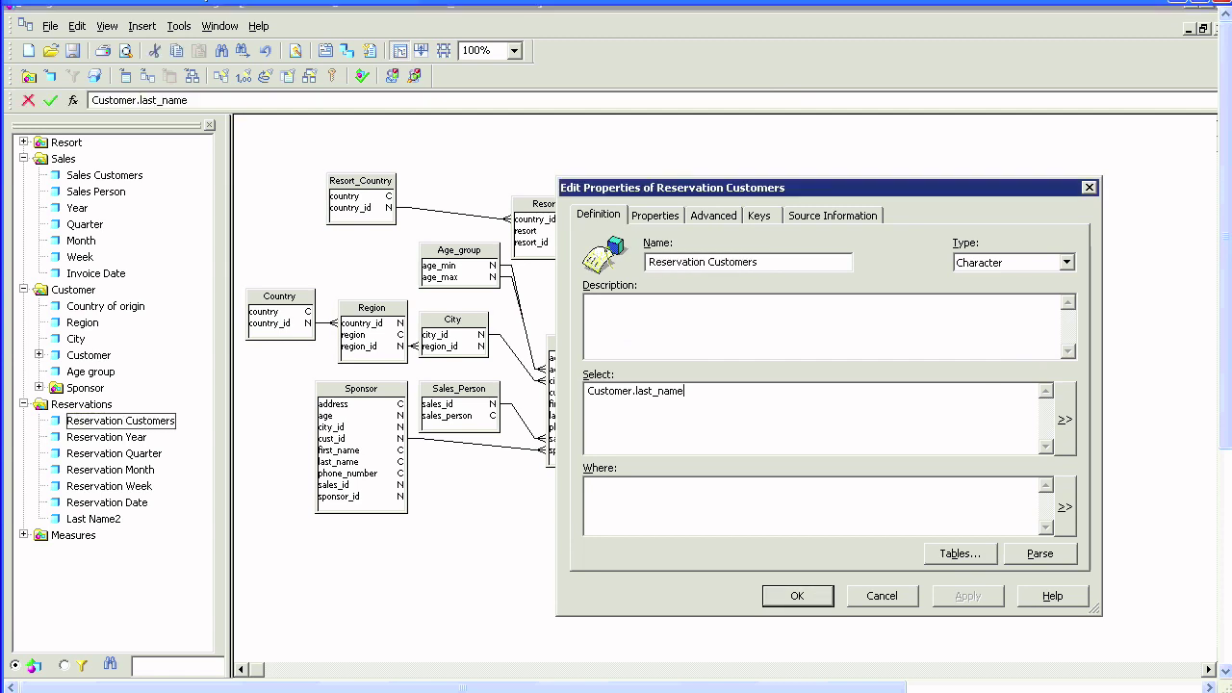
pyautogui.click(656, 215)
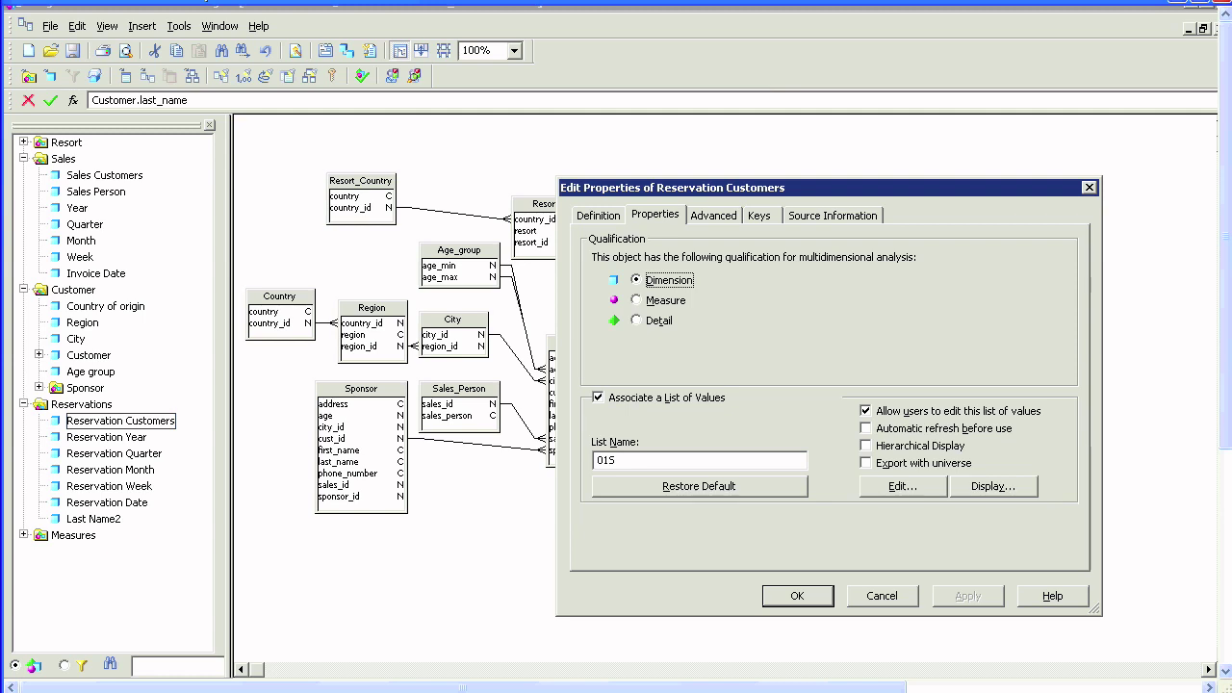
pyautogui.click(903, 486)
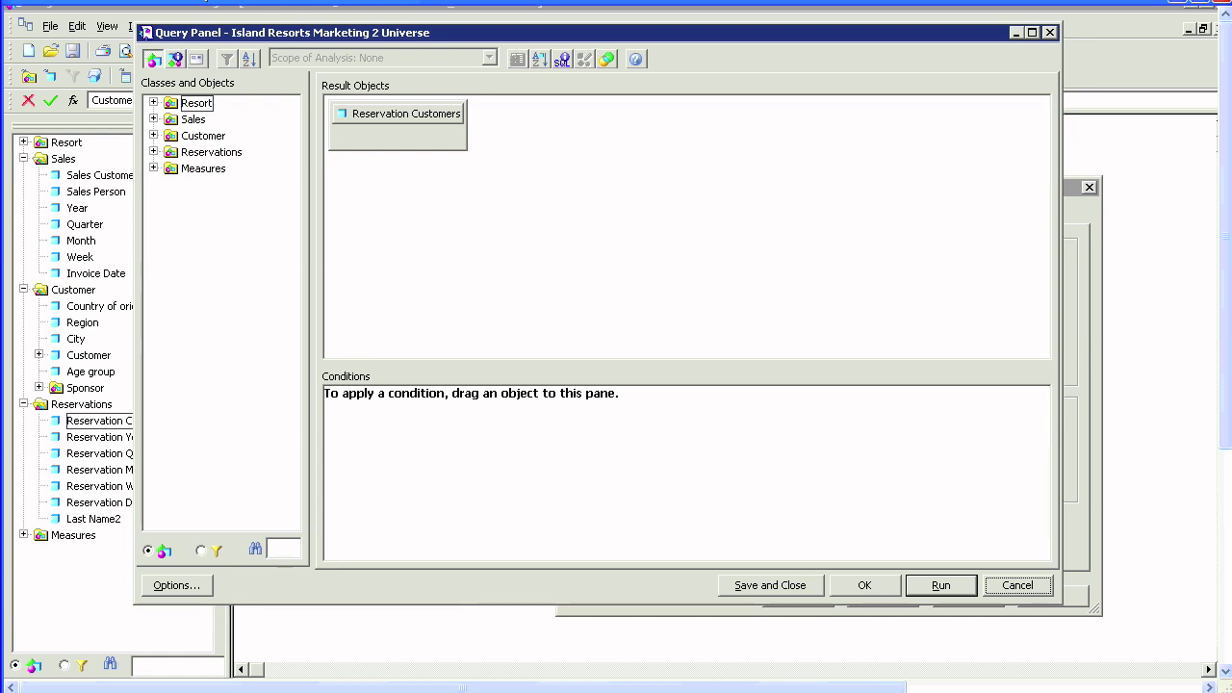
pyautogui.click(562, 58)
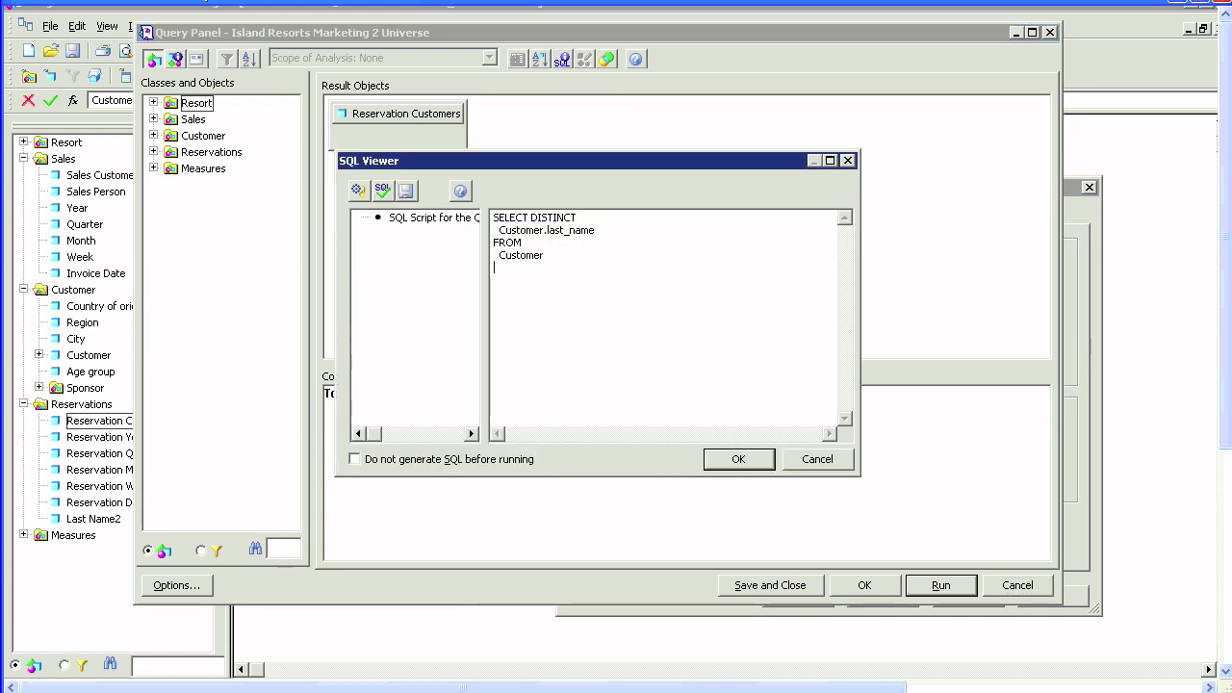
# - Add "INNER JOIN Reservations ON Customer.Cust_ID = Reservations.Cust_ID" to the SQL and enable Do not generate SQL before running
pyautogui.moveTo(539, 269); pyautogui.dragTo(517, 232)
pyautogui.click(539, 279)
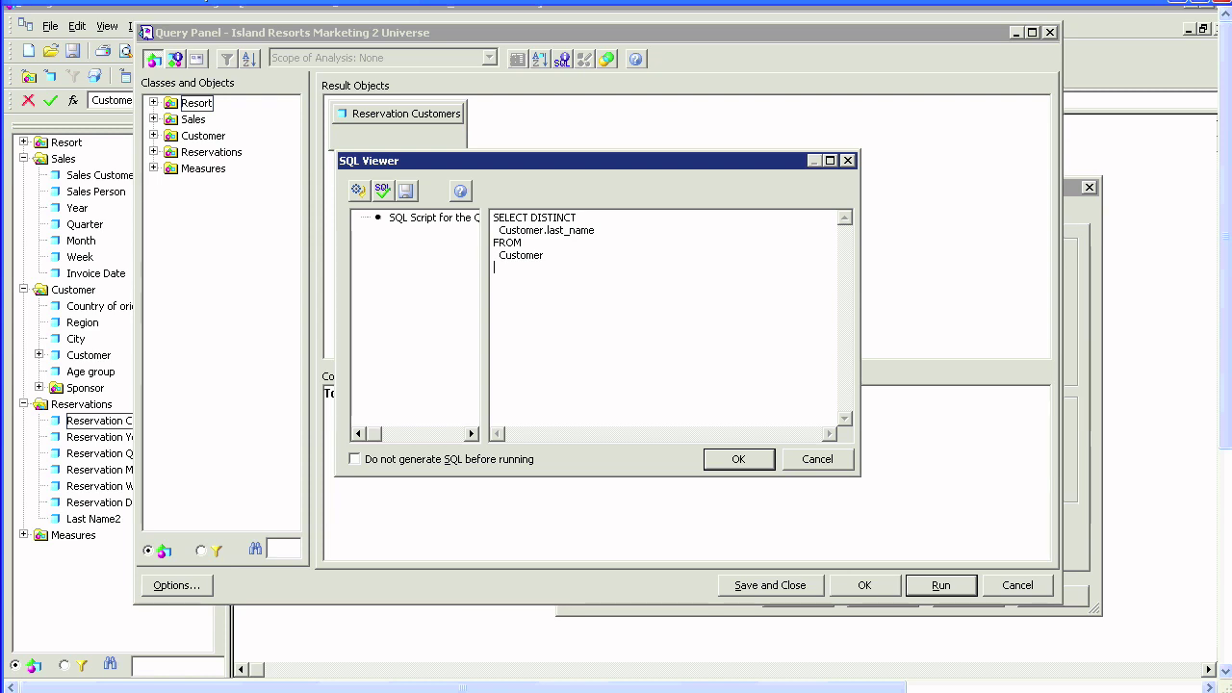
pyautogui.moveTo(405, 161); pyautogui.dragTo(529, 177)
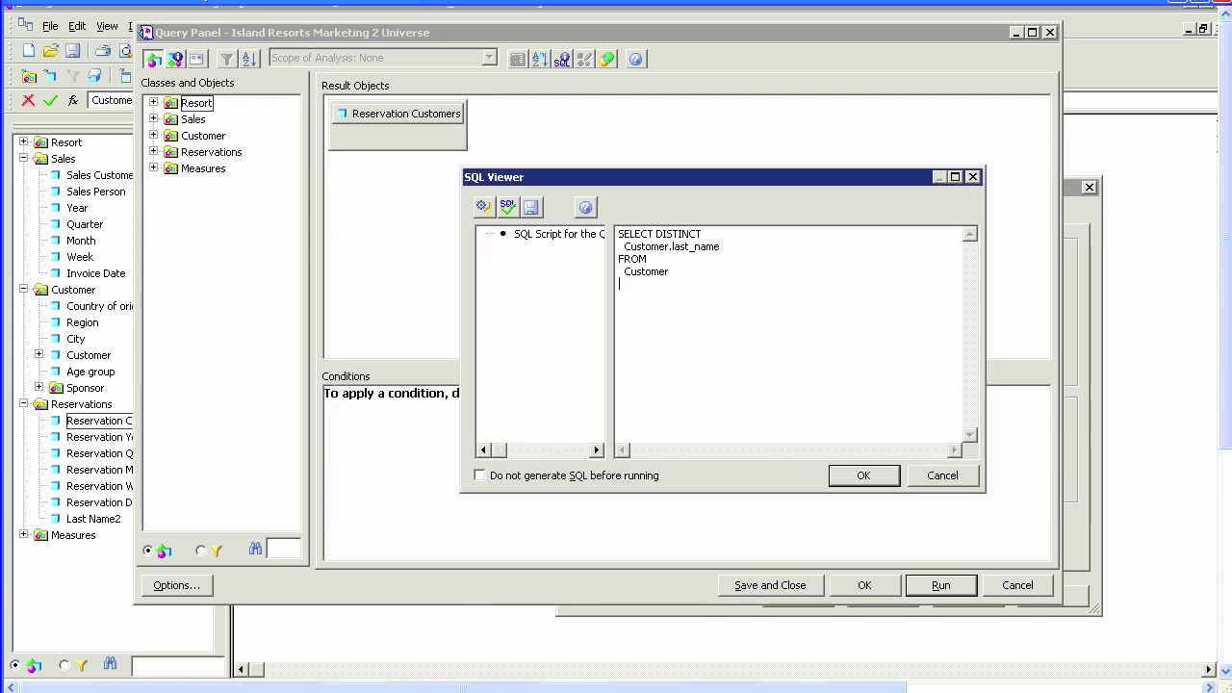
pyautogui.press('Return')
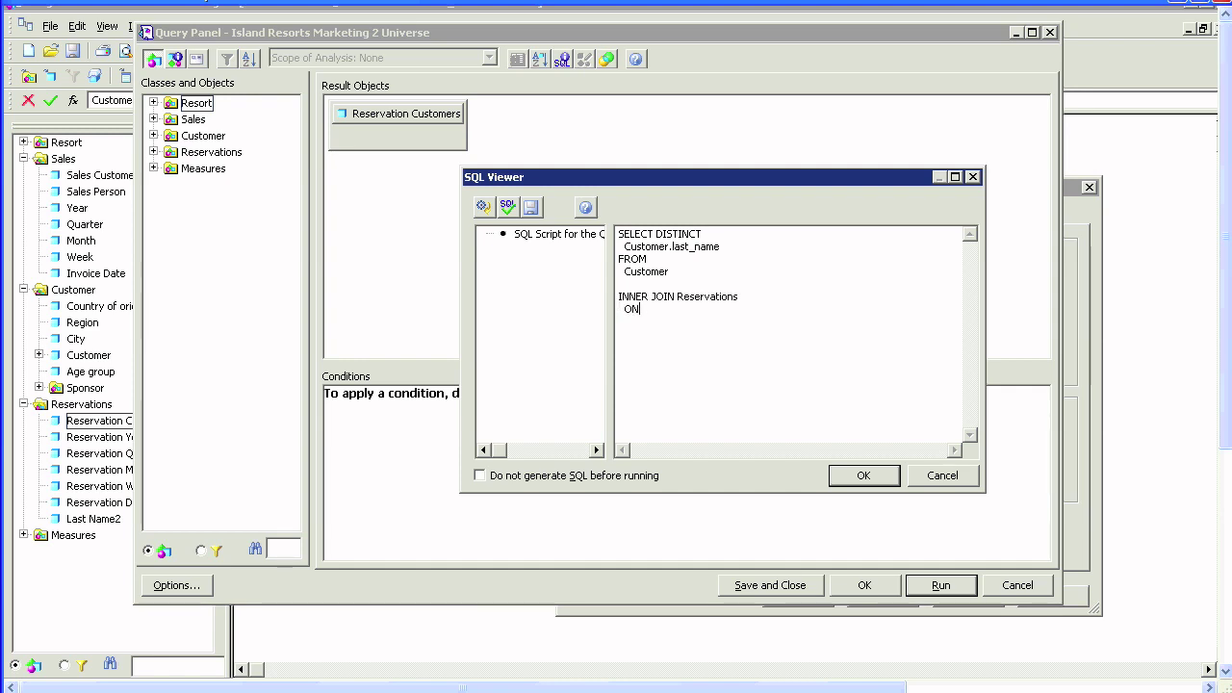
pyautogui.write('Customer.Cust_ID = Reservations.Cust')
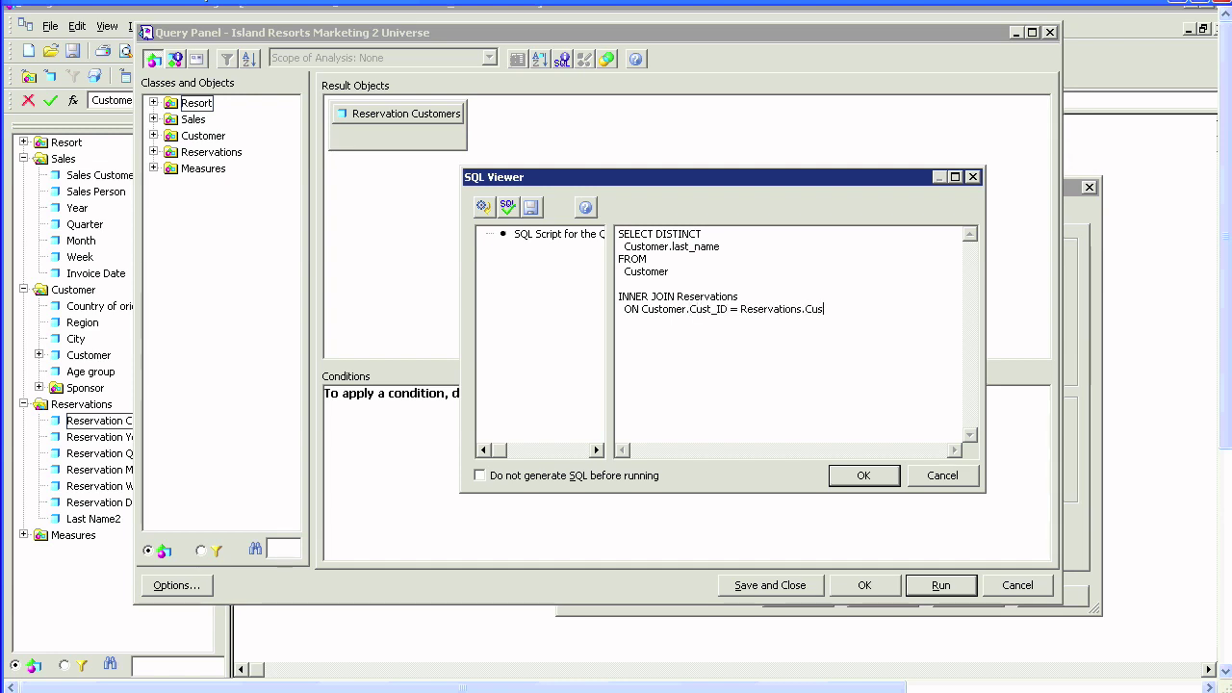
pyautogui.write('_ID')
pyautogui.click(480, 476)
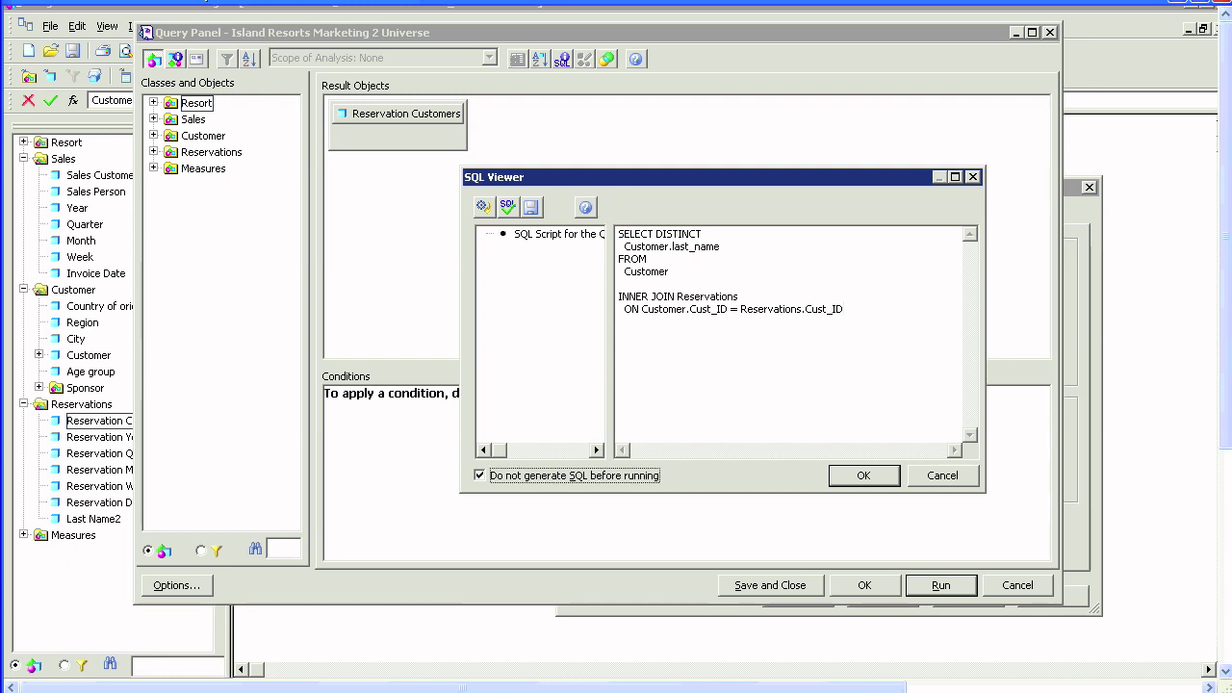
# - Validate the customised SQL script and accept it, returning to the list-of-values query
pyautogui.click(508, 207)
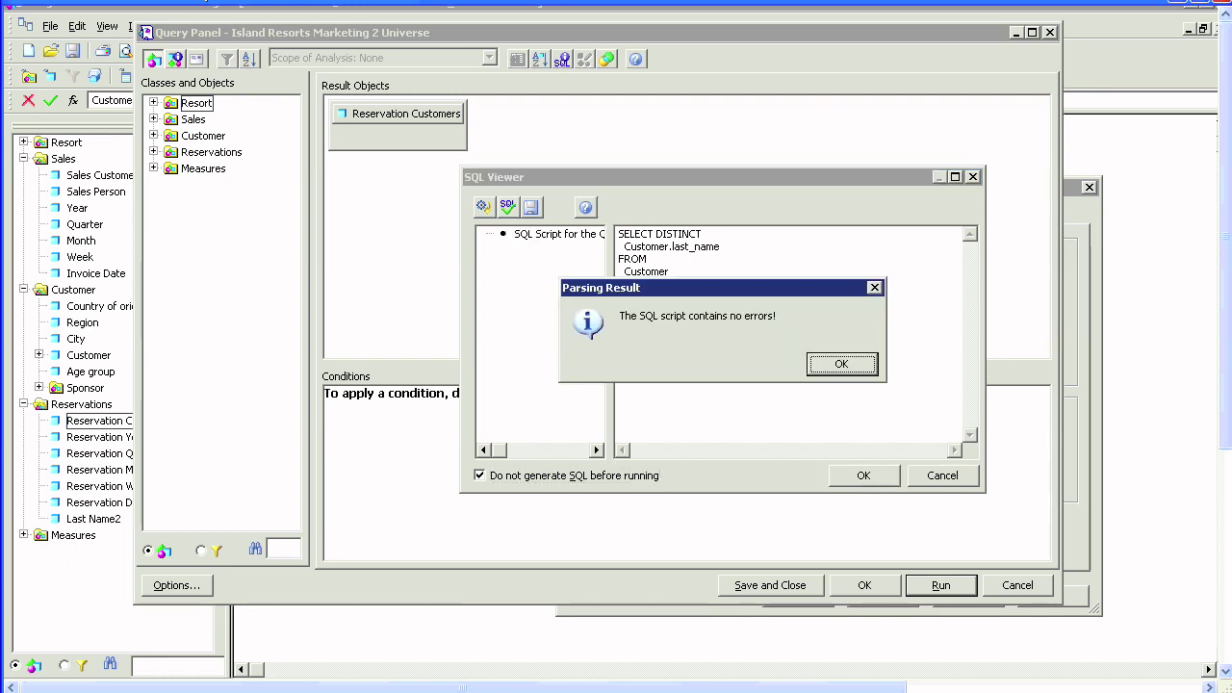
pyautogui.press('Return')
pyautogui.click(865, 475)
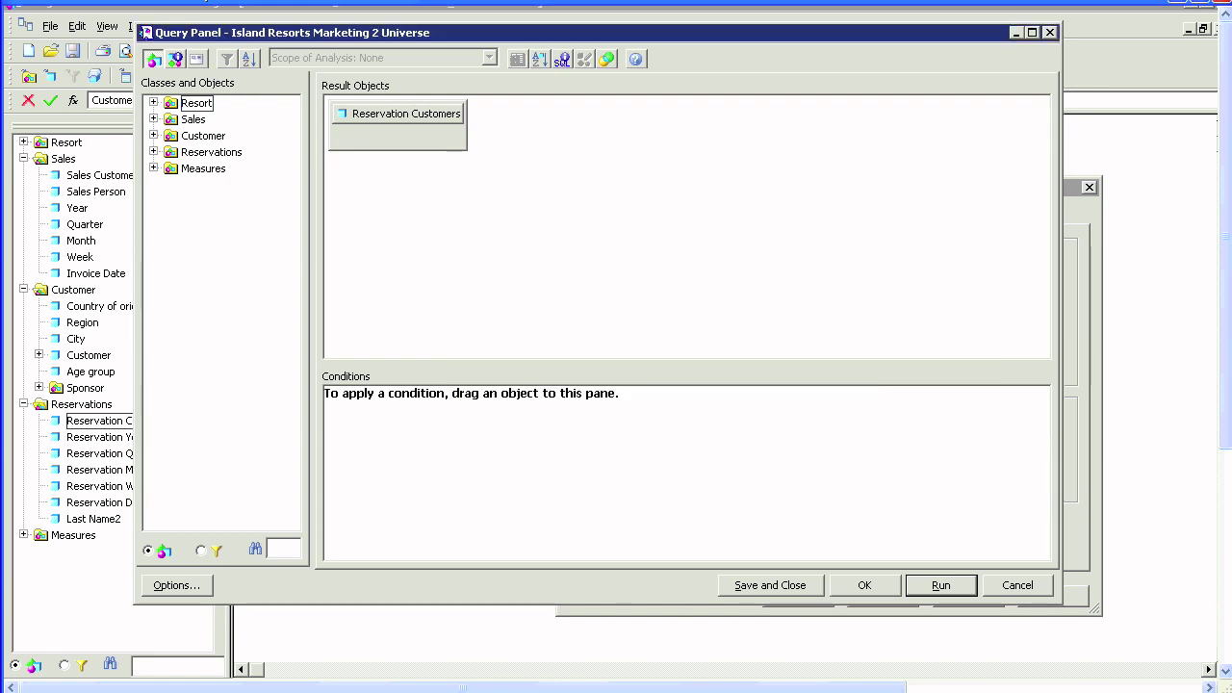
# - Save the list-of-values query and enable Export with universe and Automatic refresh before use for Reservation Customers, then close the export notice
pyautogui.click(772, 585)
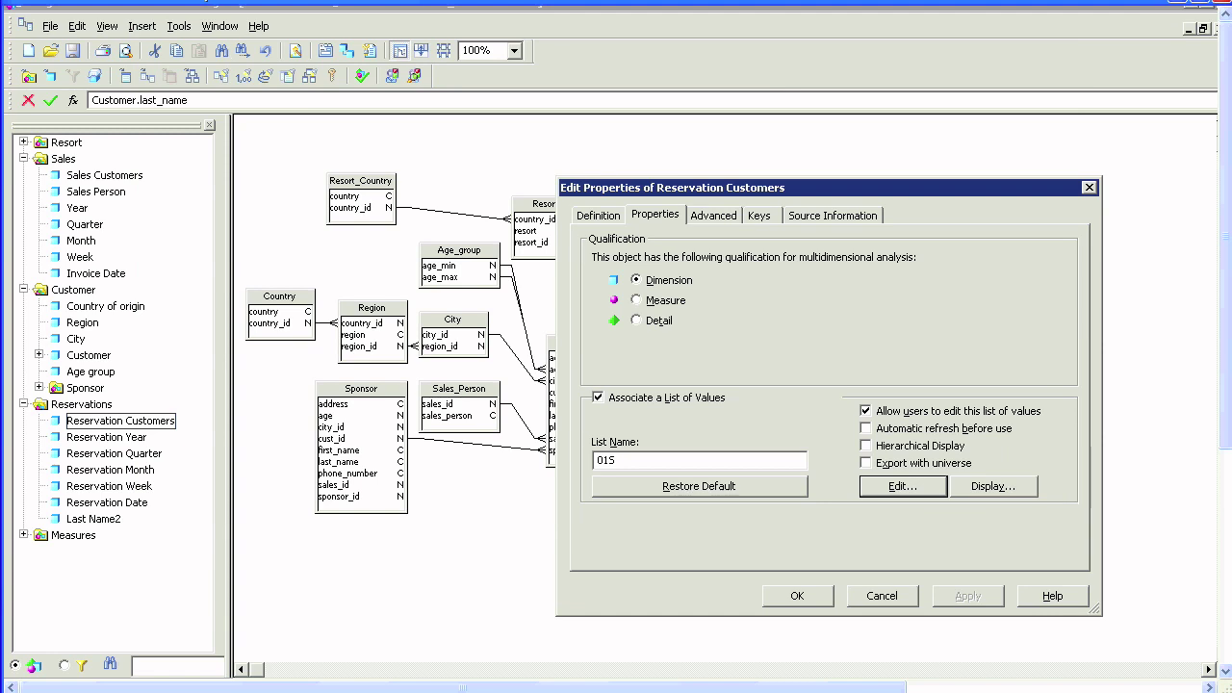
pyautogui.click(669, 281)
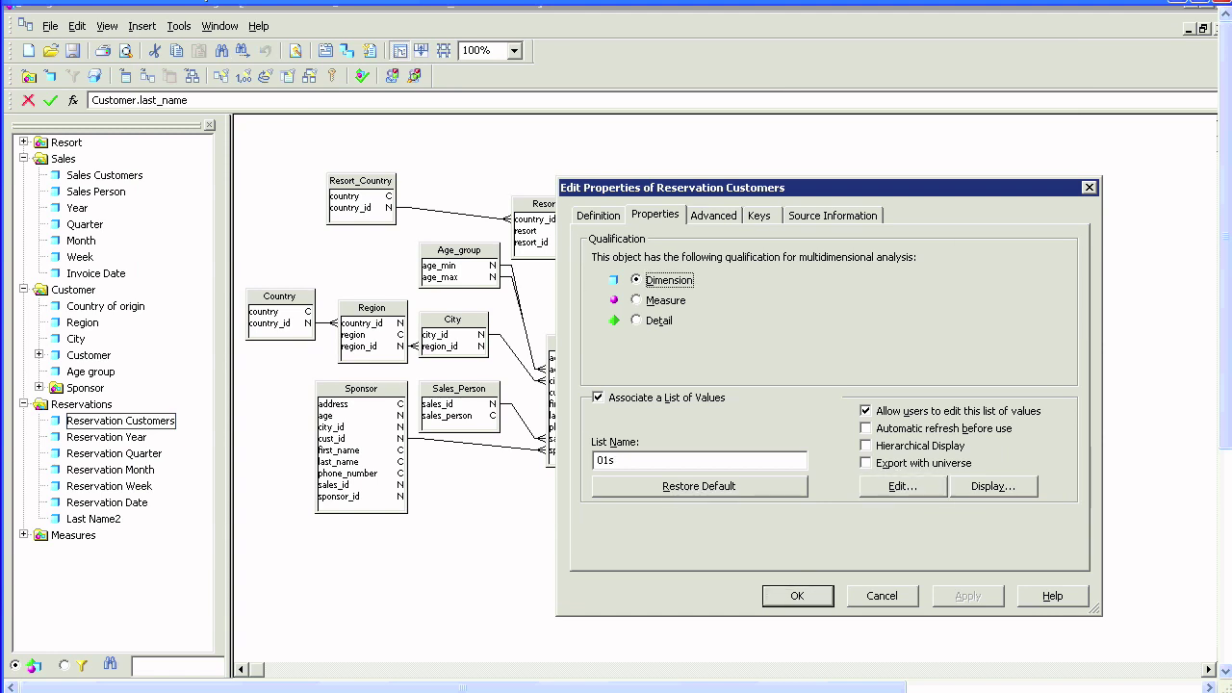
pyautogui.click(865, 463)
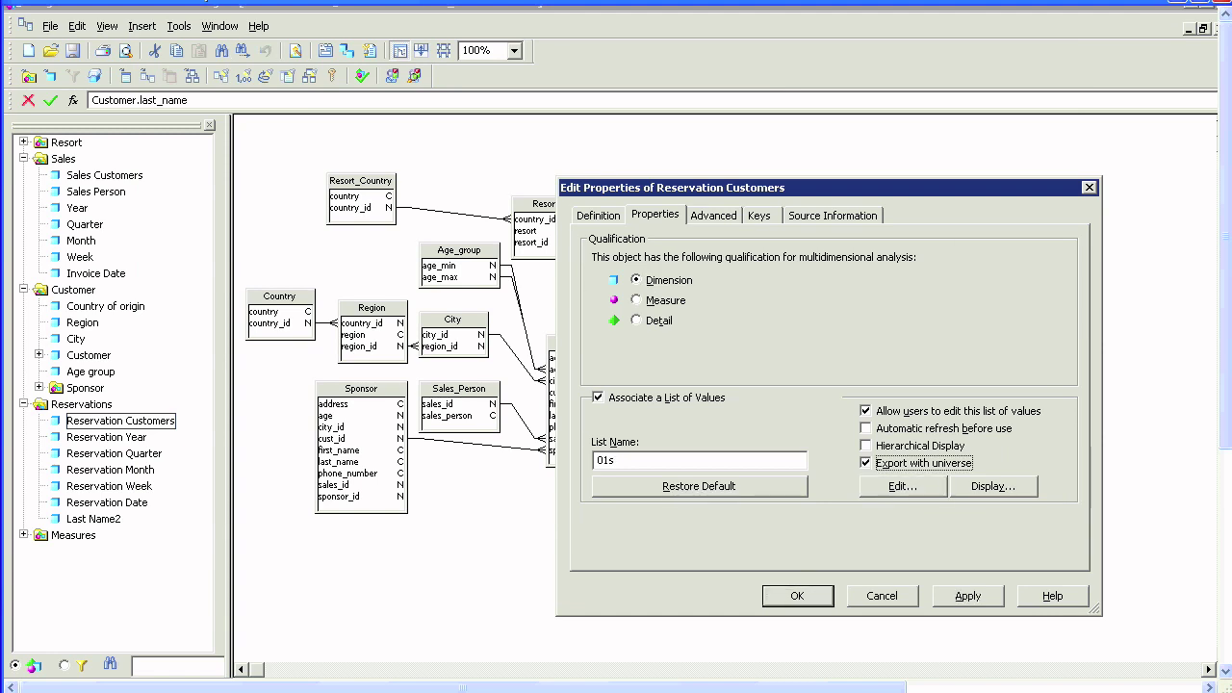
pyautogui.click(866, 428)
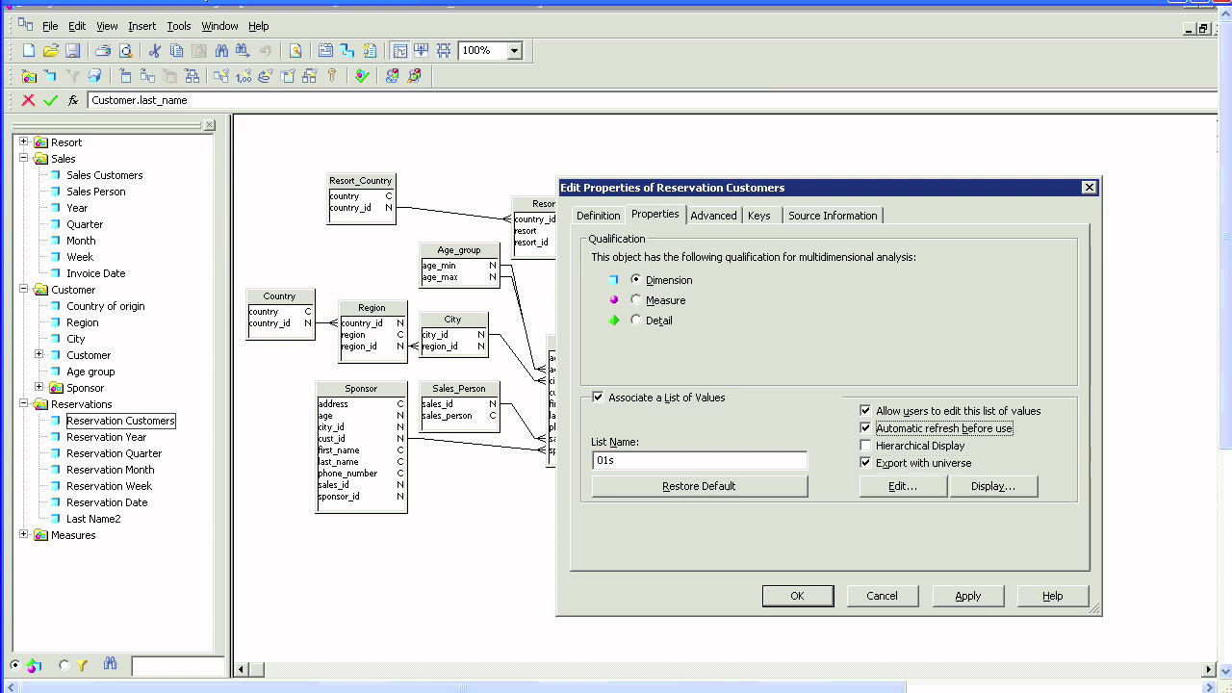
pyautogui.click(969, 596)
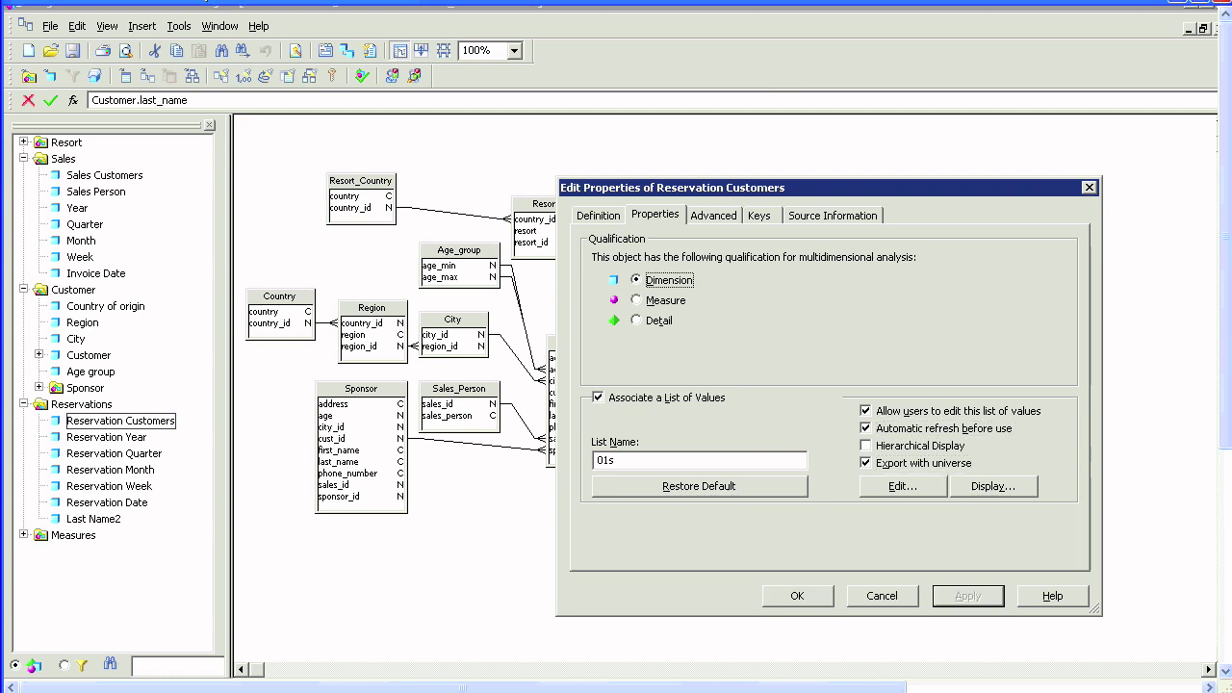
pyautogui.click(798, 596)
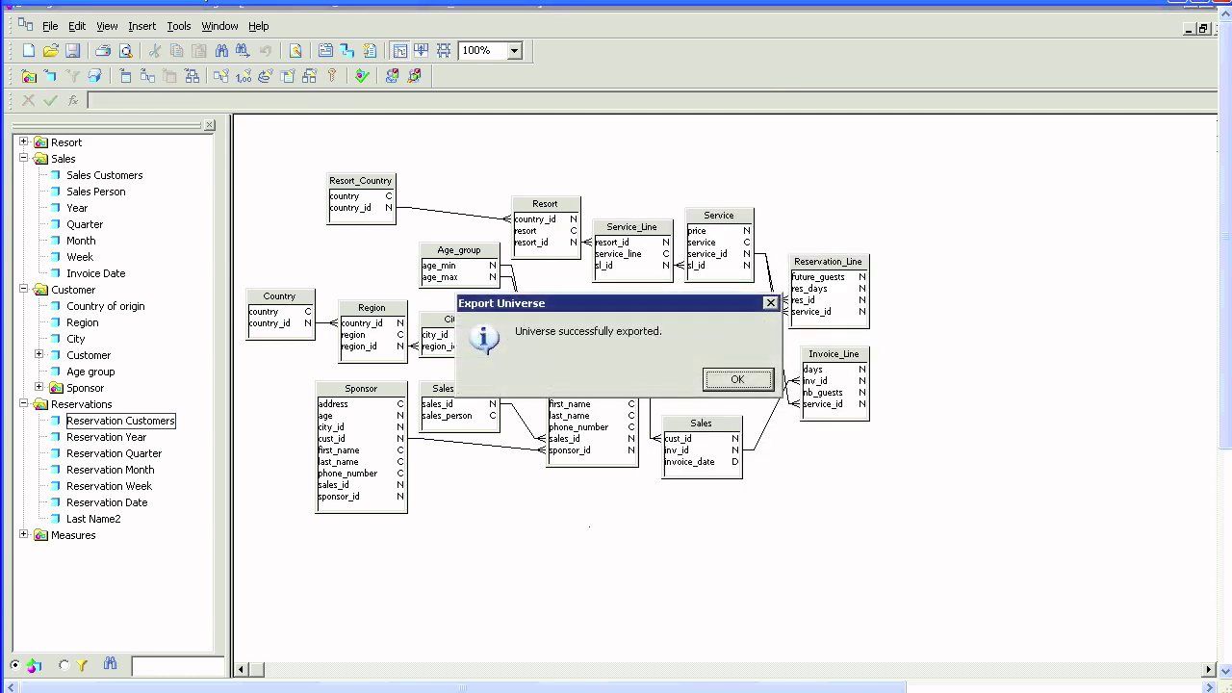
pyautogui.click(739, 379)
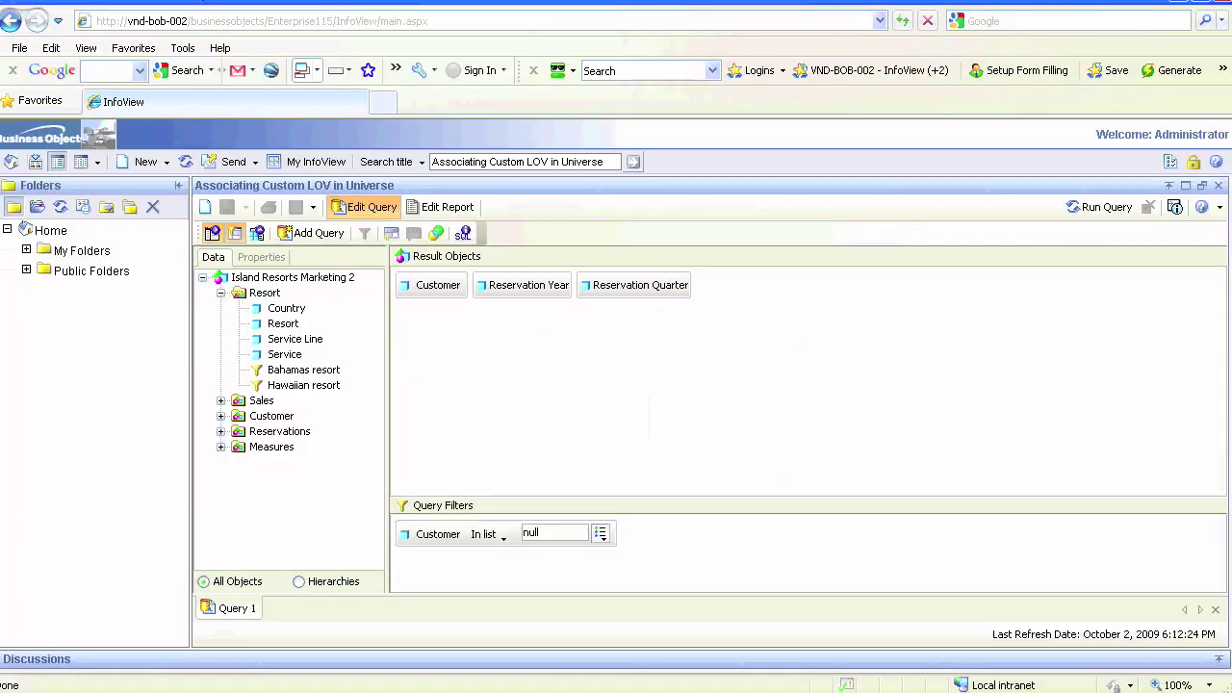
# - Switch to the Web Intelligence query in InfoView, add a Reservation Customers query filter, and open its list of values
pyautogui.click(632, 162)
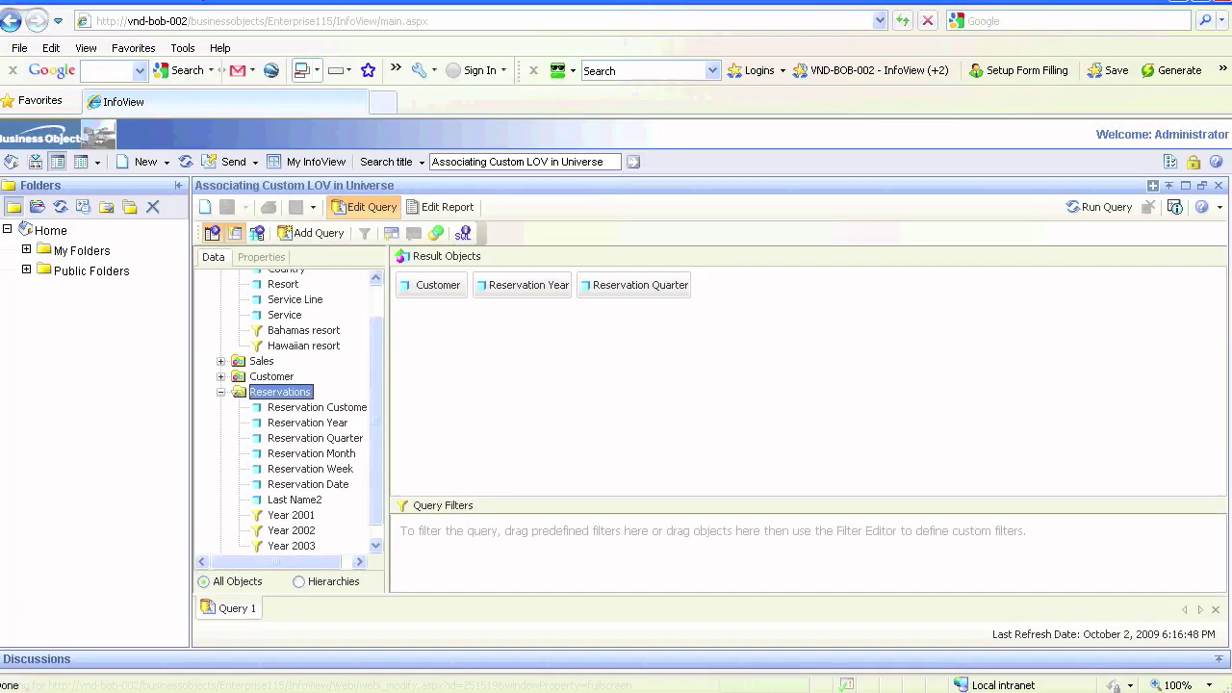
pyautogui.moveTo(318, 408); pyautogui.dragTo(462, 533)
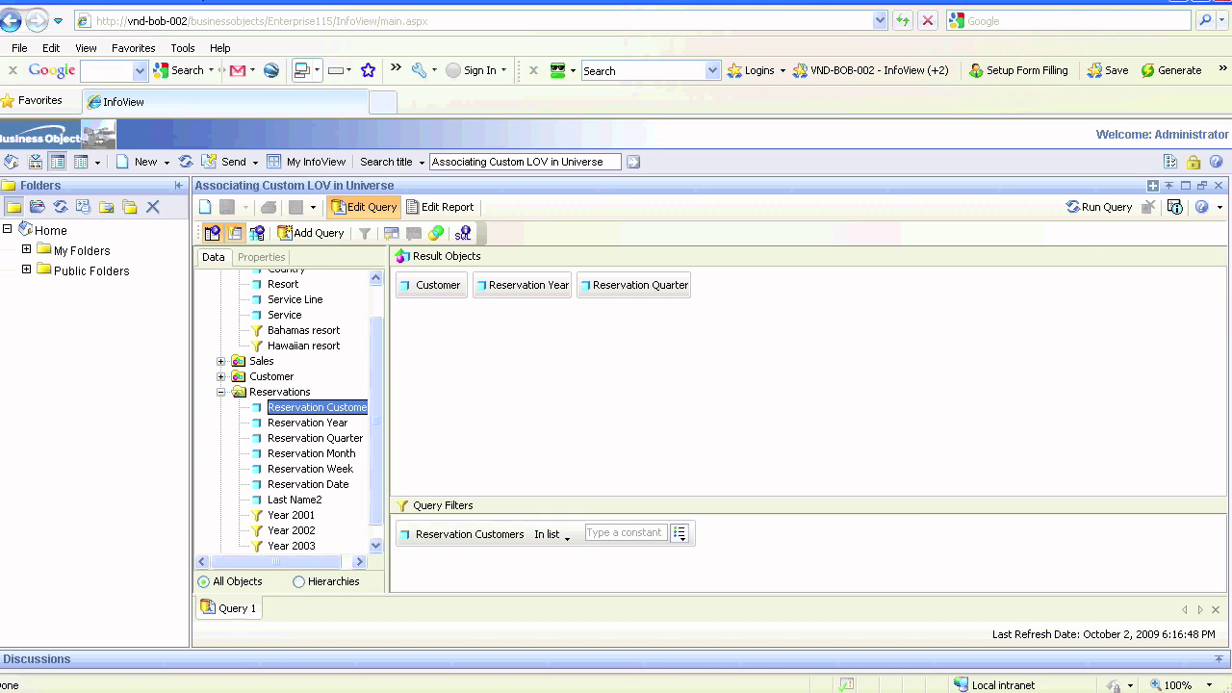
pyautogui.click(679, 450)
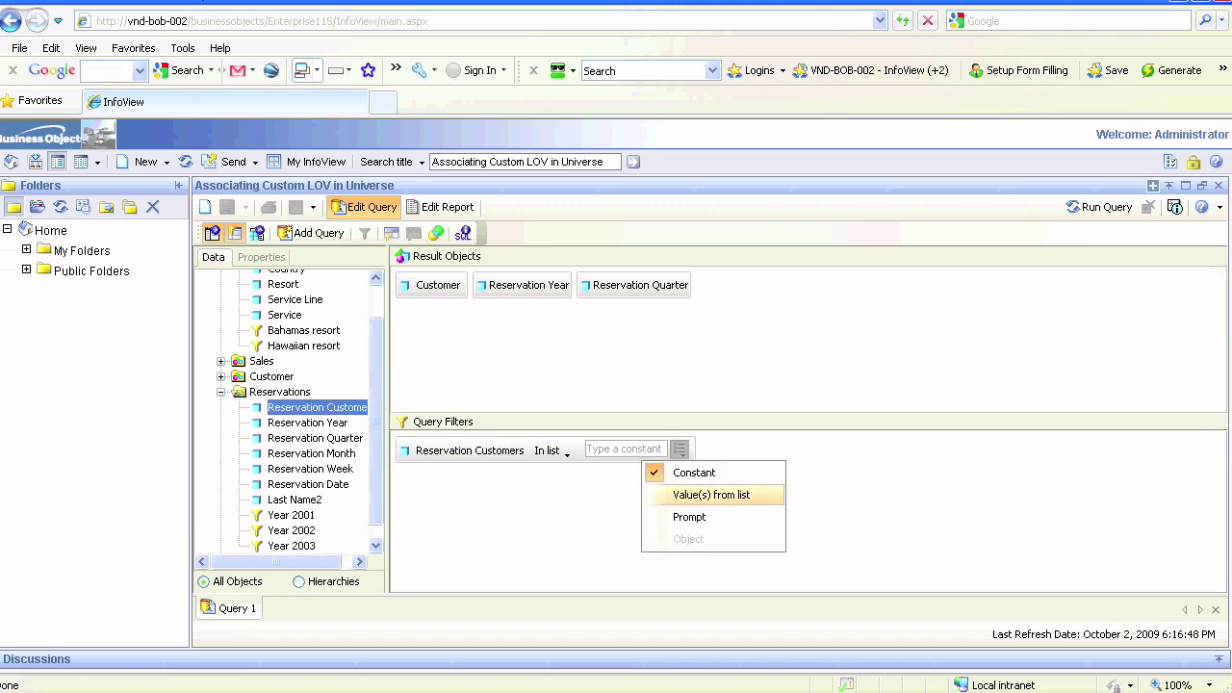
pyautogui.click(711, 494)
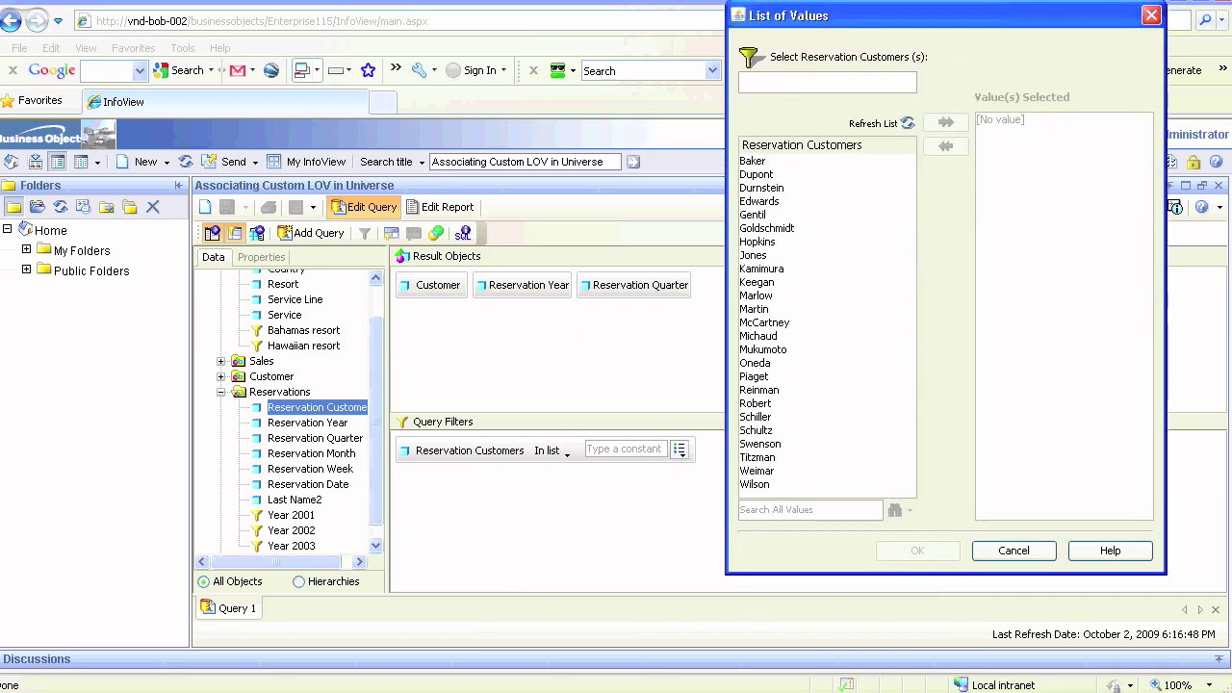
# - Examine the Reservation Customers list of values entry by entry down to the last customer, and leave the selection
pyautogui.click(756, 175)
pyautogui.click(753, 160)
pyautogui.click(756, 174)
pyautogui.click(761, 187)
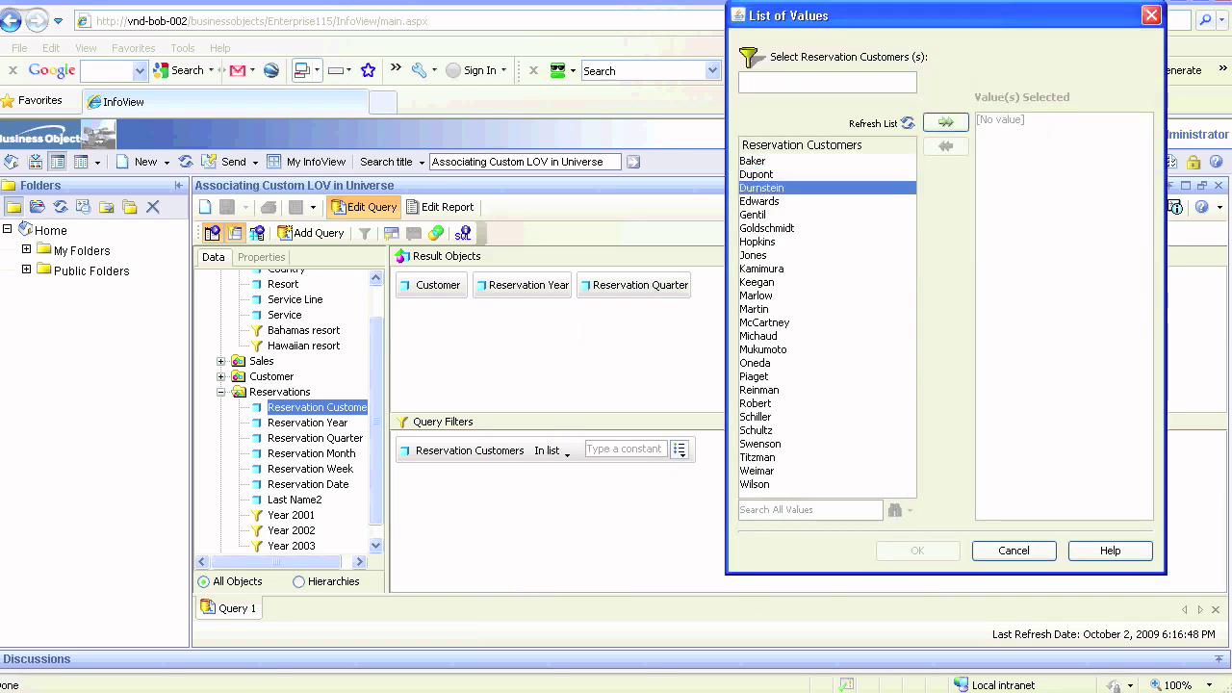
pyautogui.click(754, 214)
pyautogui.press('Down')
pyautogui.press('Down')
pyautogui.press('Down')
pyautogui.press('Down')
pyautogui.press('Down')
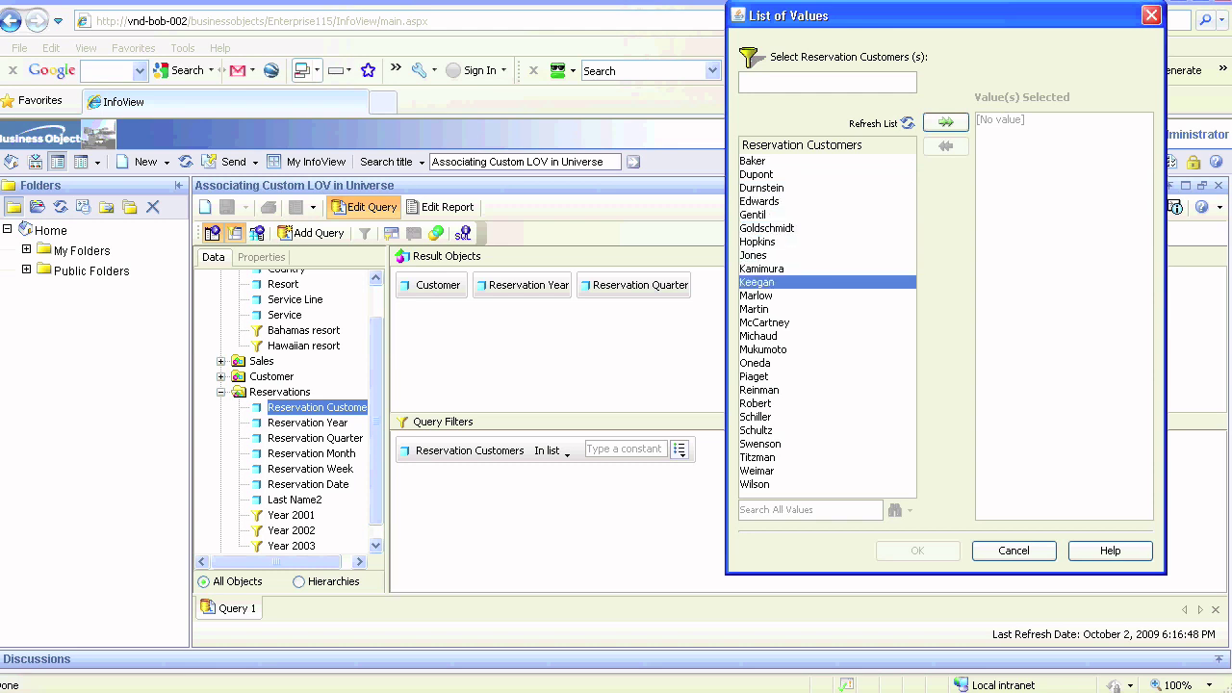
pyautogui.press('Down')
pyautogui.press('Down')
pyautogui.press('Down')
pyautogui.press('Down')
pyautogui.press('Down')
pyautogui.press('Down')
pyautogui.press('Down')
pyautogui.press('Down')
pyautogui.press('Down')
pyautogui.press('Down')
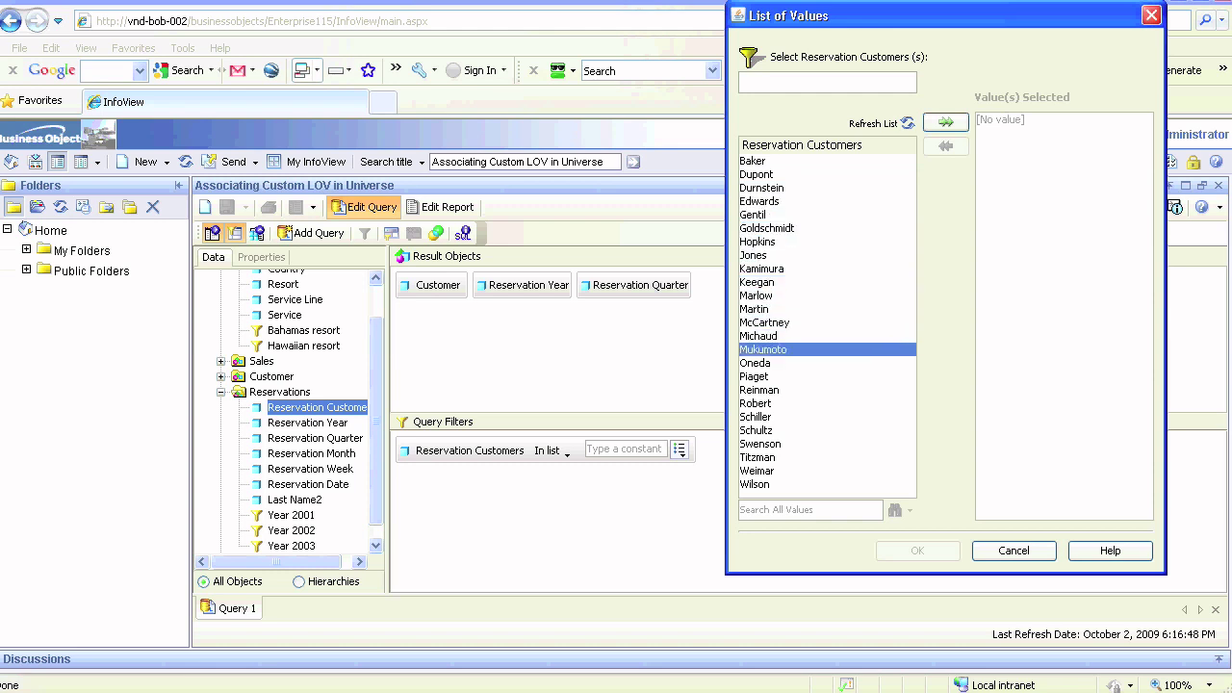
pyautogui.press('Down')
pyautogui.press('Down')
pyautogui.press('Down')
pyautogui.press('Down')
pyautogui.press('Down')
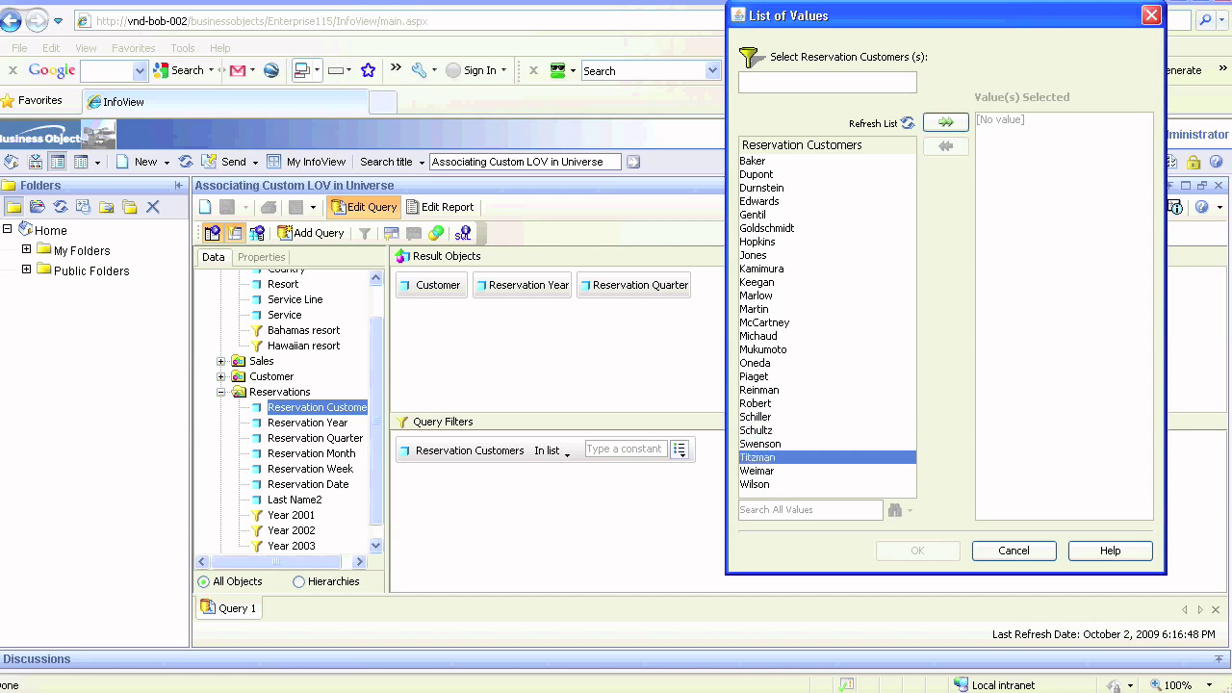
pyautogui.press('Escape')
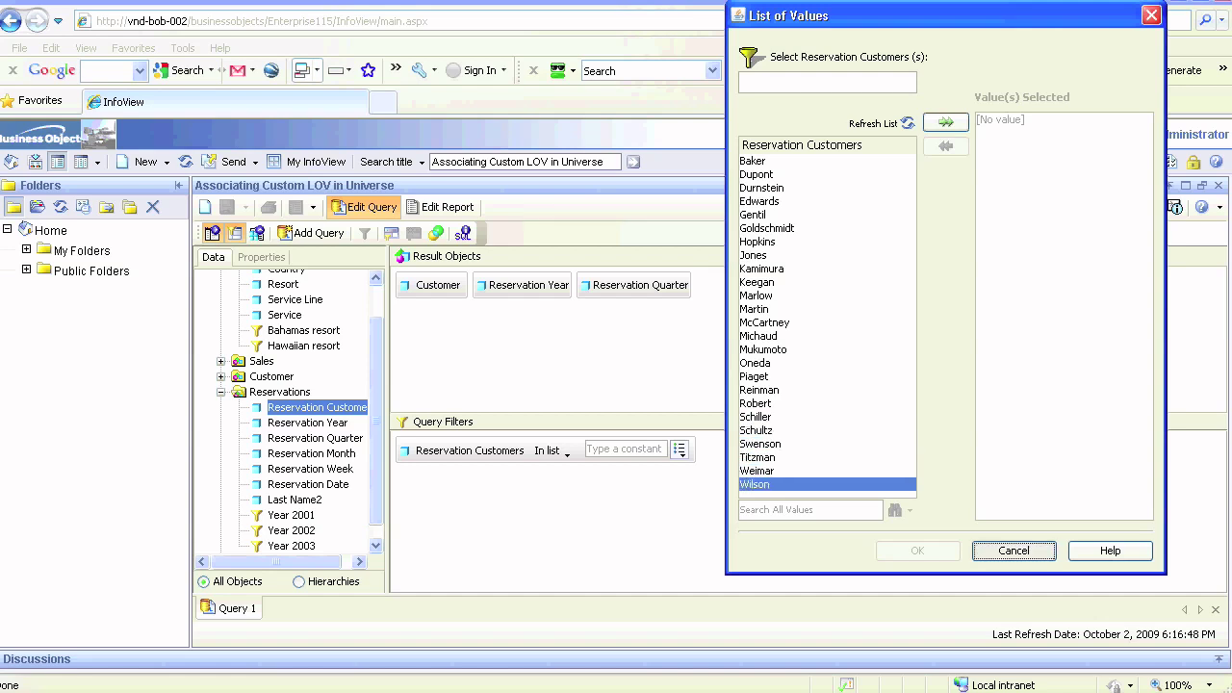
# - Switch back to the universe in Designer and open the SQL behind the Sales Customers list of values
pyautogui.hotkey('alt', 'Tab')
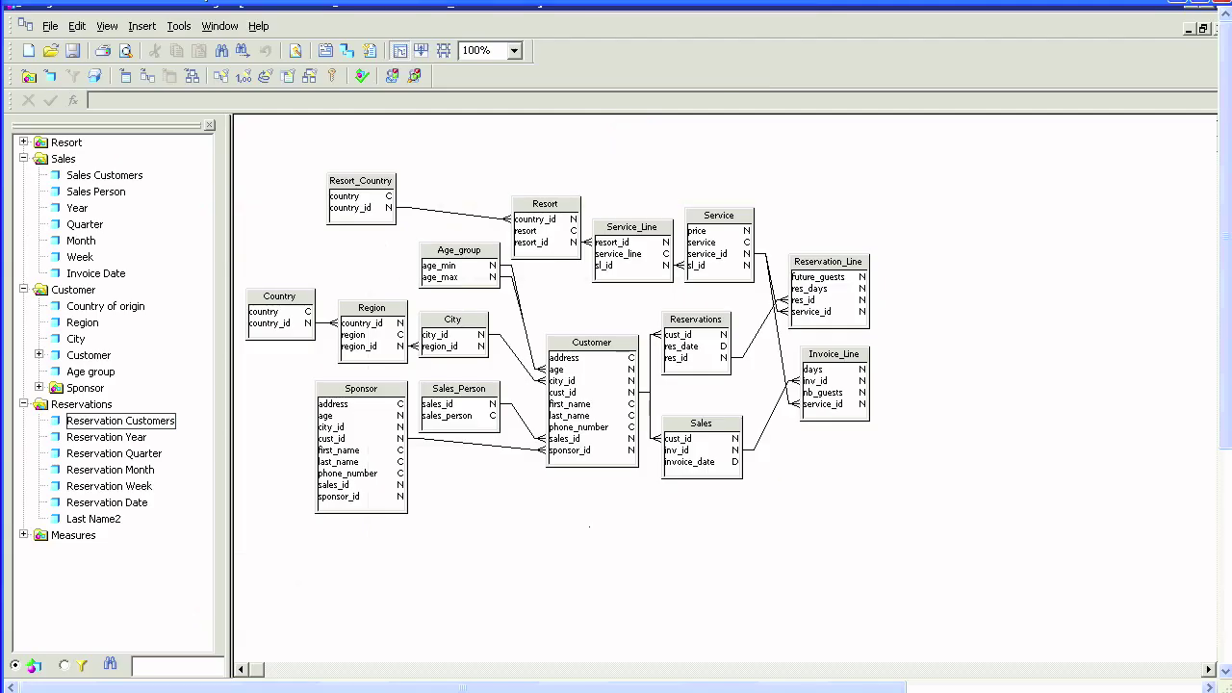
pyautogui.doubleClick(104, 175)
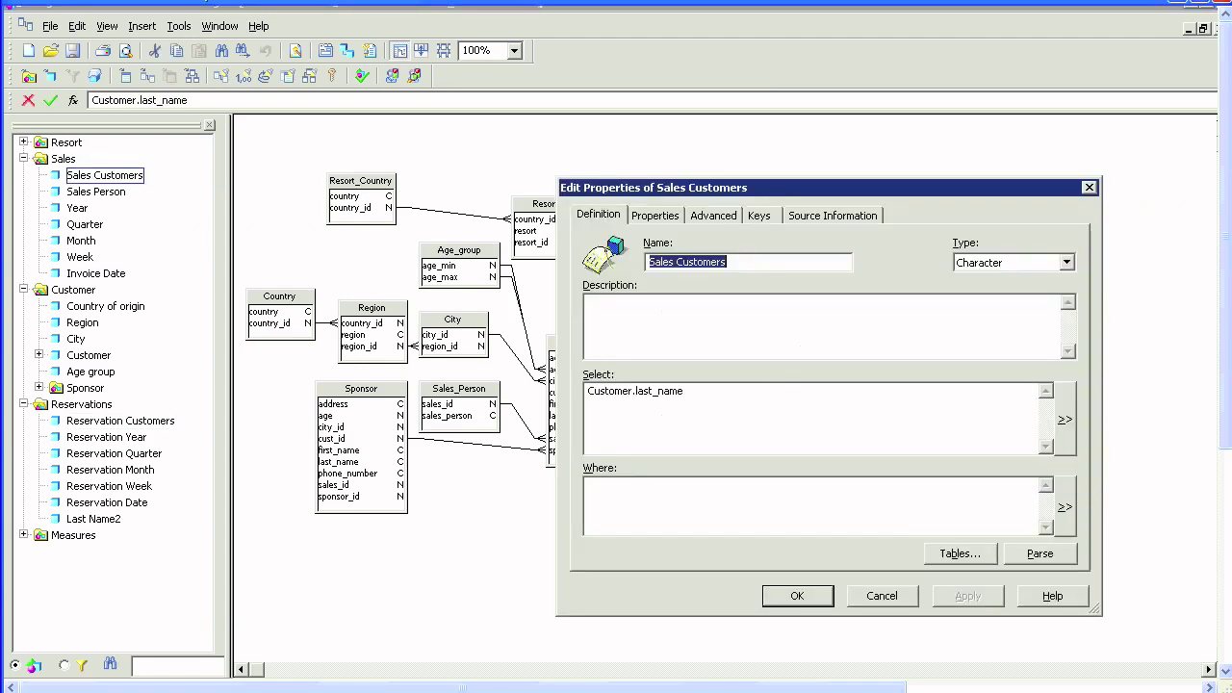
pyautogui.click(655, 215)
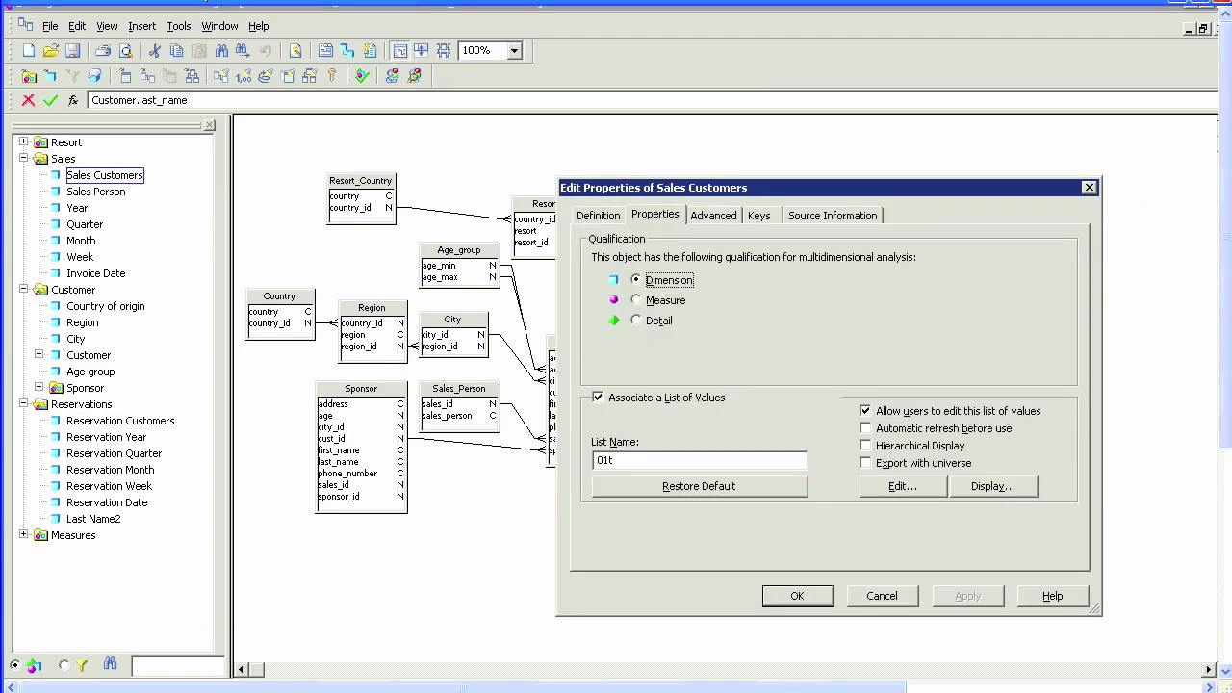
pyautogui.click(903, 488)
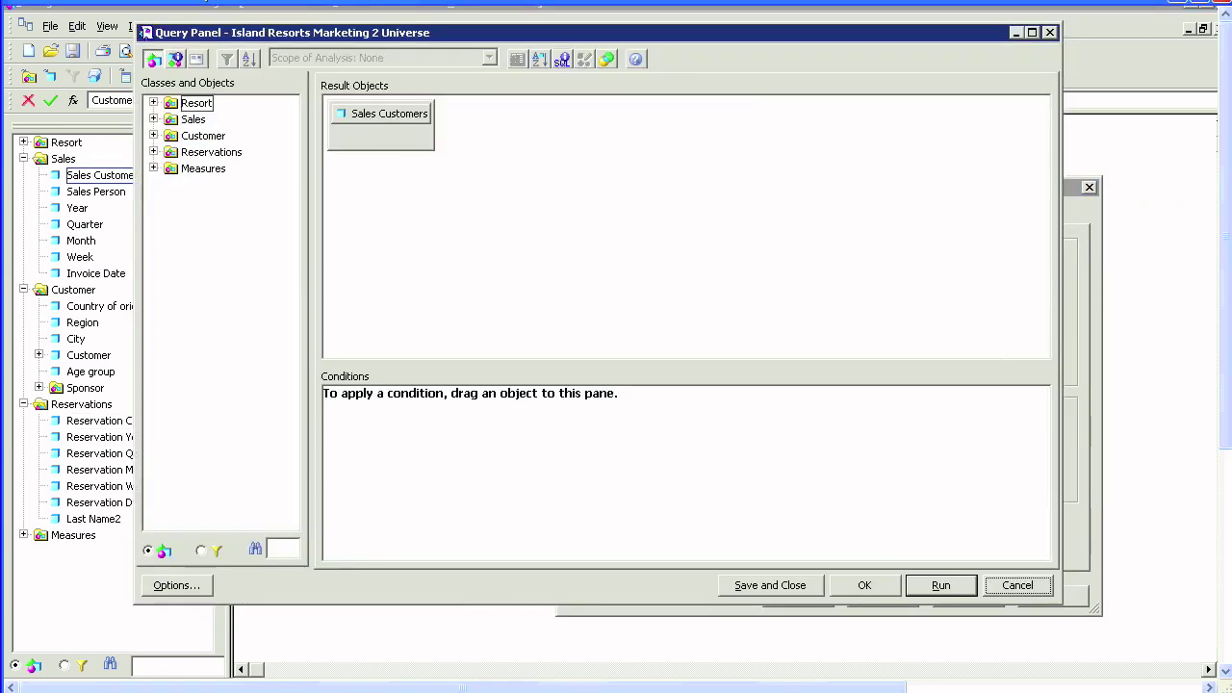
pyautogui.click(562, 60)
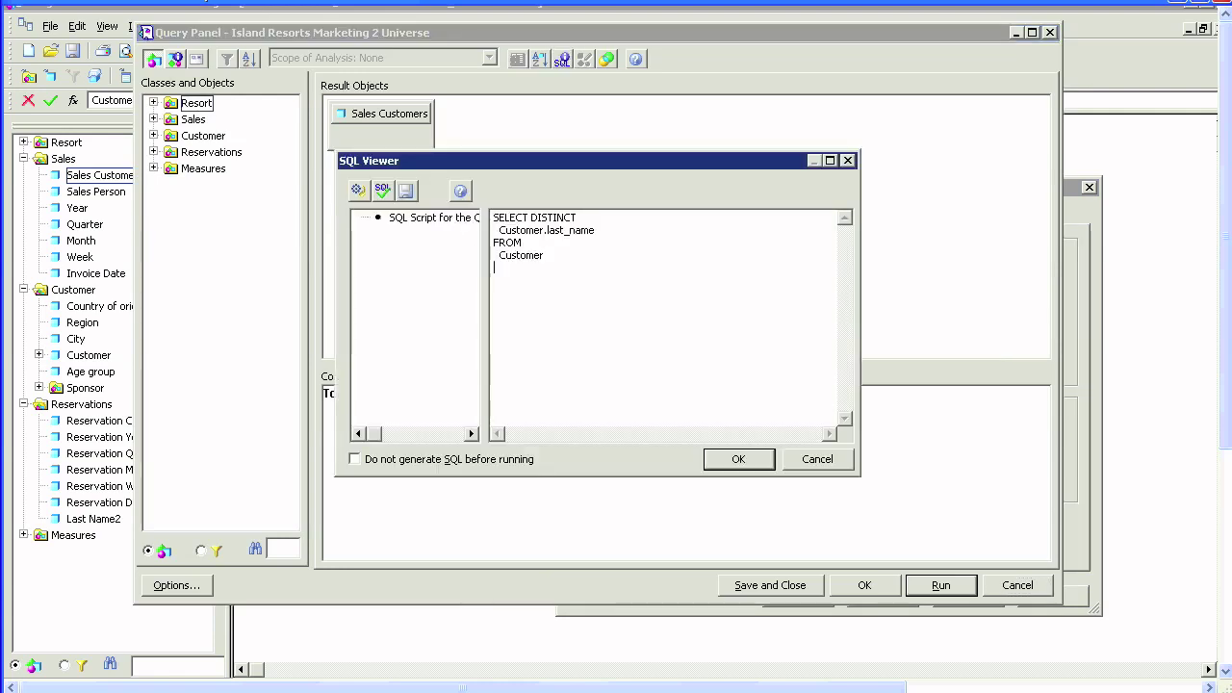
# - Add the Sales table to the FROM clause and the condition "WHERE Customer.Cust_ID = Sales.Cust_ID" to the SQL
pyautogui.press('Return')
pyautogui.press('BackSpace')
pyautogui.press('BackSpace')
pyautogui.write(',')
pyautogui.press('Return')
pyautogui.write('Sales')
pyautogui.press('Return')
pyautogui.press('Return')
pyautogui.write('WHERE')
pyautogui.press('Return')
pyautogui.write('Customer.Cust_ID = Sales.Cust_I')
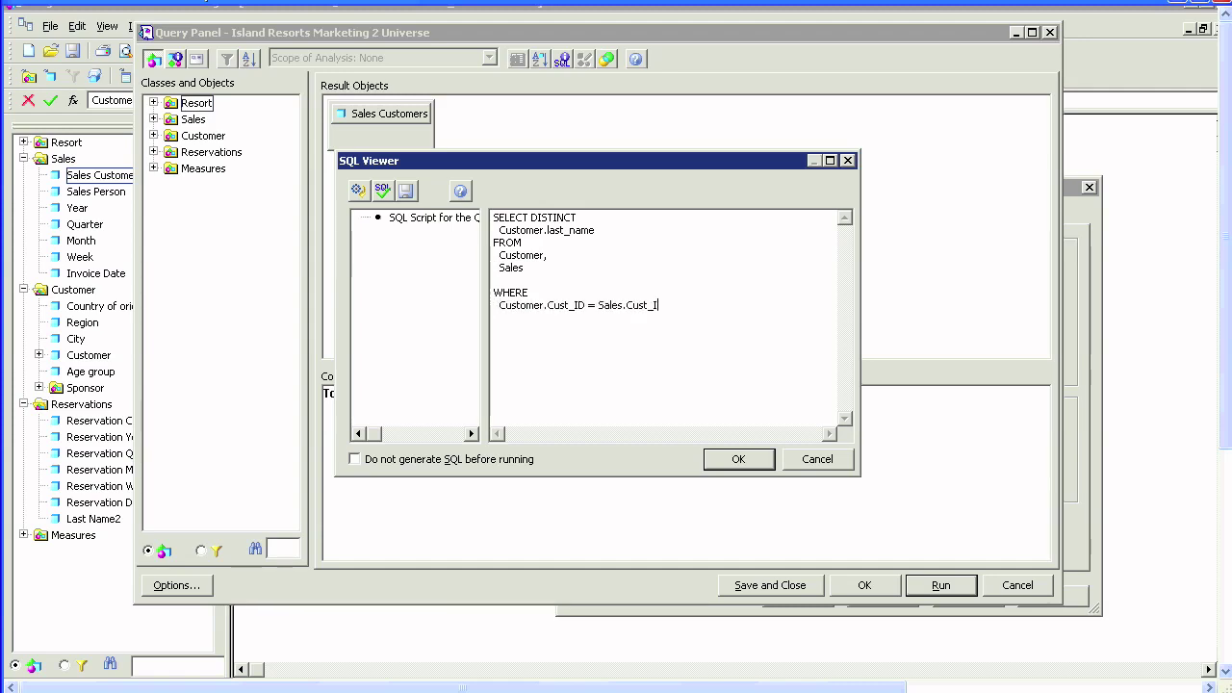
pyautogui.write('D')
# - Enable Do not generate SQL before running, validate the Sales Customers SQL script, and accept it
pyautogui.click(355, 459)
pyautogui.click(383, 191)
pyautogui.press('Return')
pyautogui.click(739, 459)
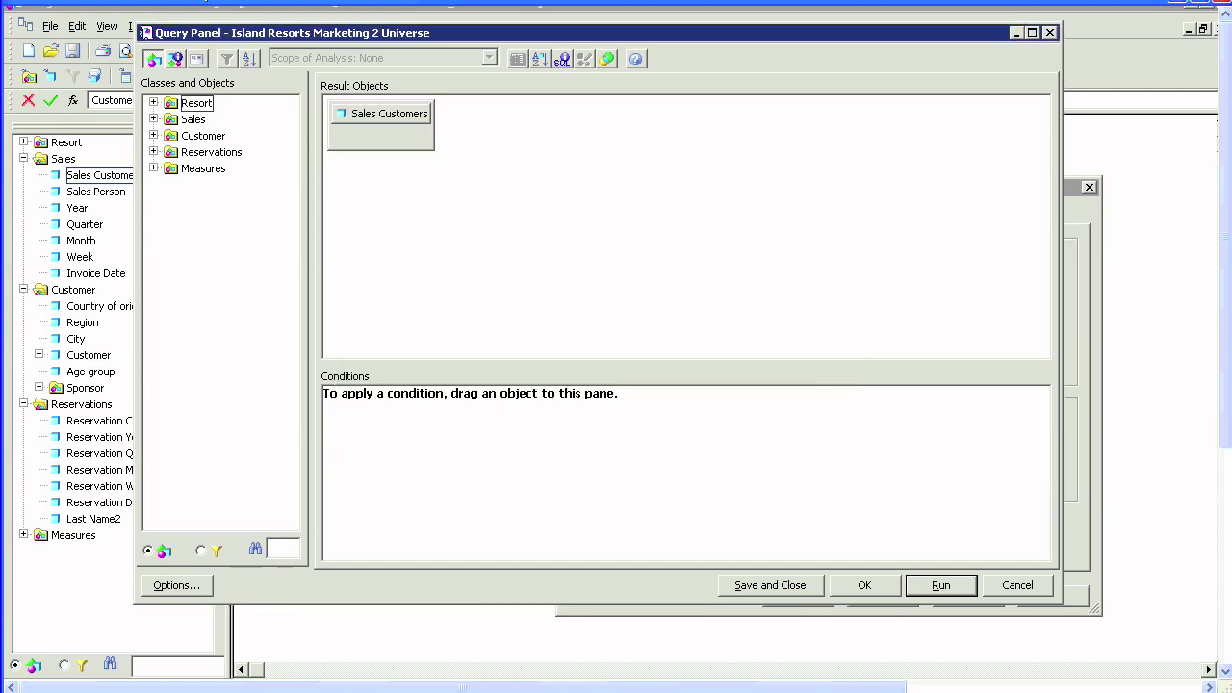
# - Save the query and enable Export with universe and Automatic refresh before use for Sales Customers, accepting the properties and closing the export notice
pyautogui.click(770, 586)
pyautogui.click(865, 463)
pyautogui.click(866, 428)
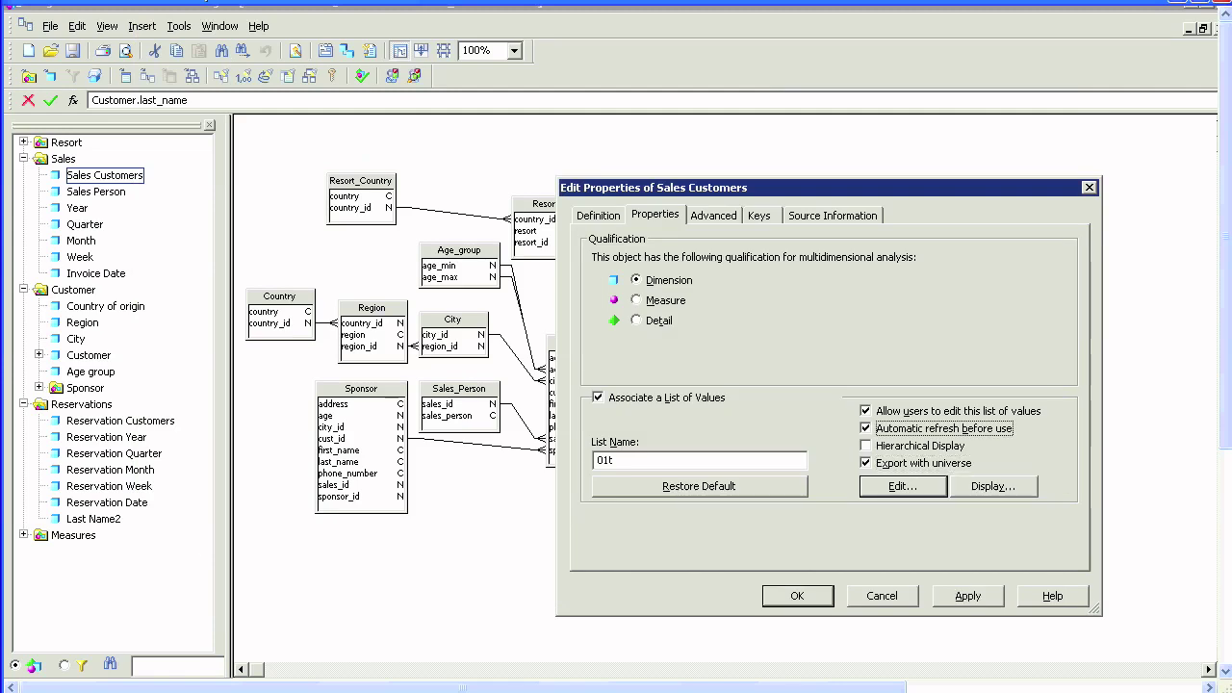
pyautogui.click(797, 596)
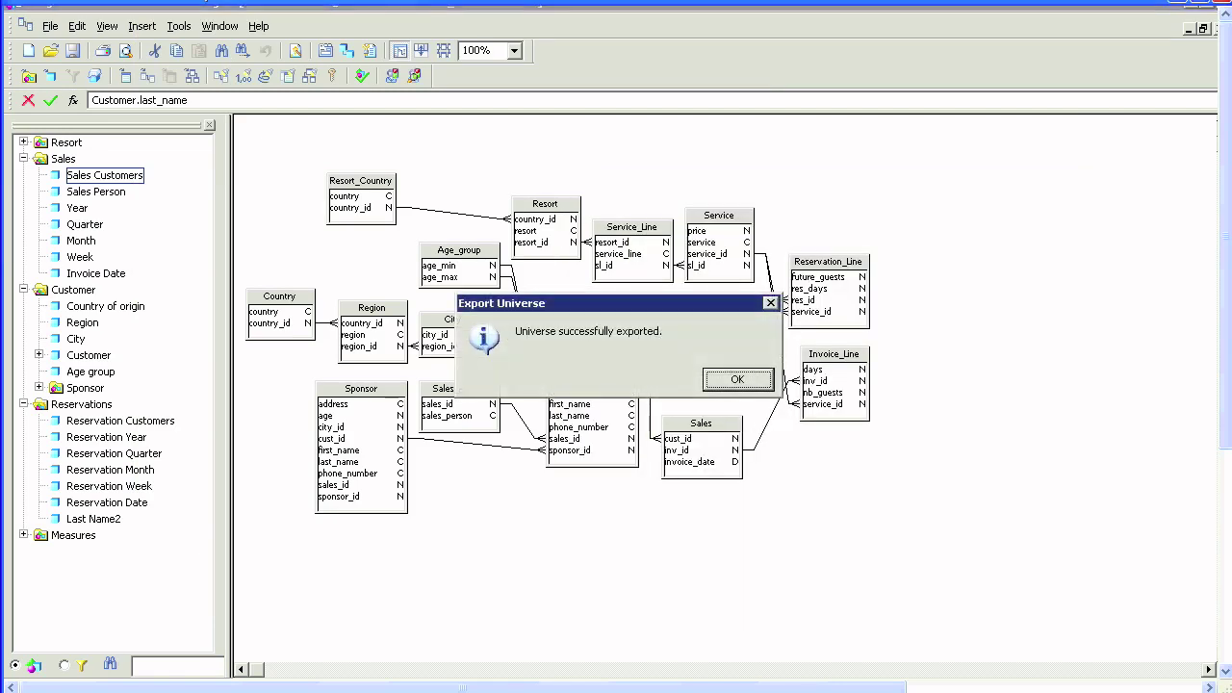
pyautogui.click(802, 379)
# - Switch to the Web Intelligence query in InfoView and open the list of values for the Reservation Customers filter
pyautogui.hotkey('alt', 'Tab')
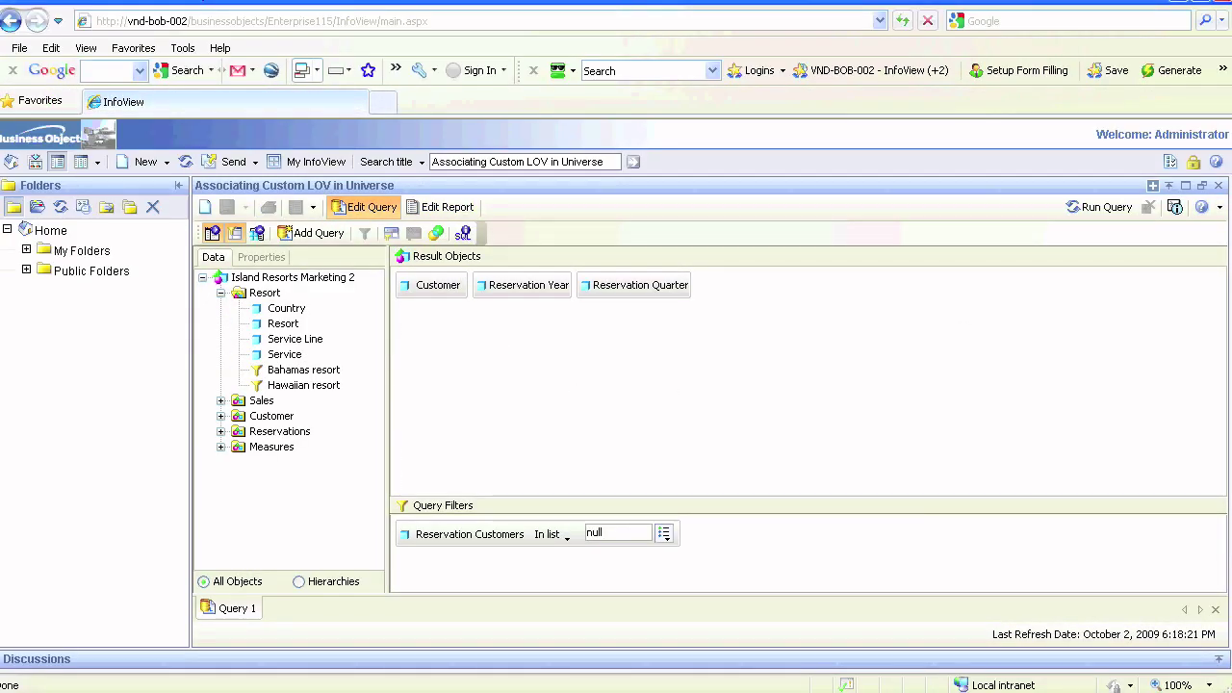
pyautogui.click(664, 534)
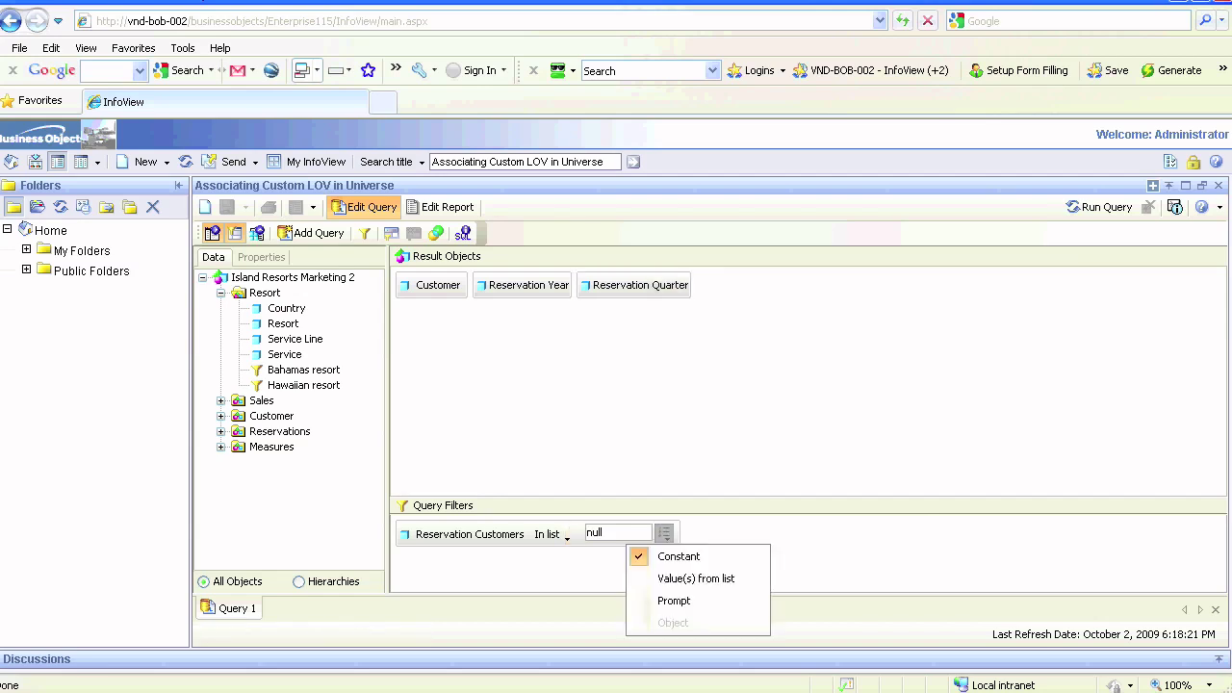
pyautogui.click(696, 579)
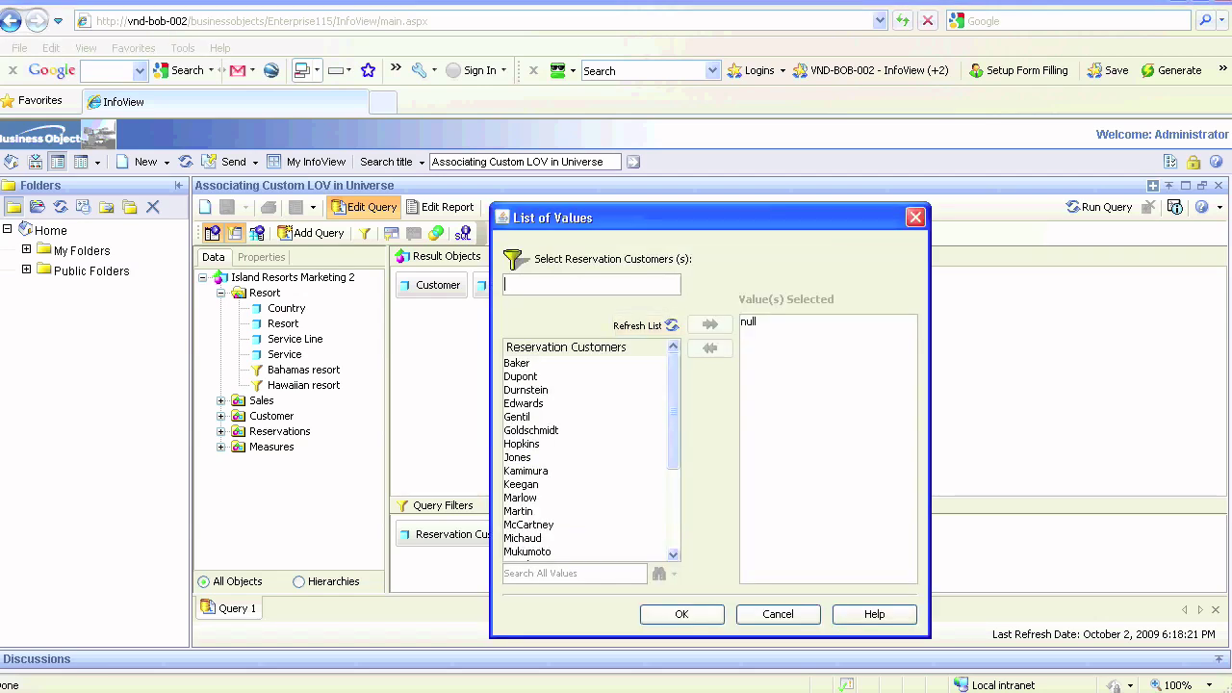
# - Add every listed customer to the Reservation Customers filter, remove null from the selected values, and accept the selection
pyautogui.click(525, 363)
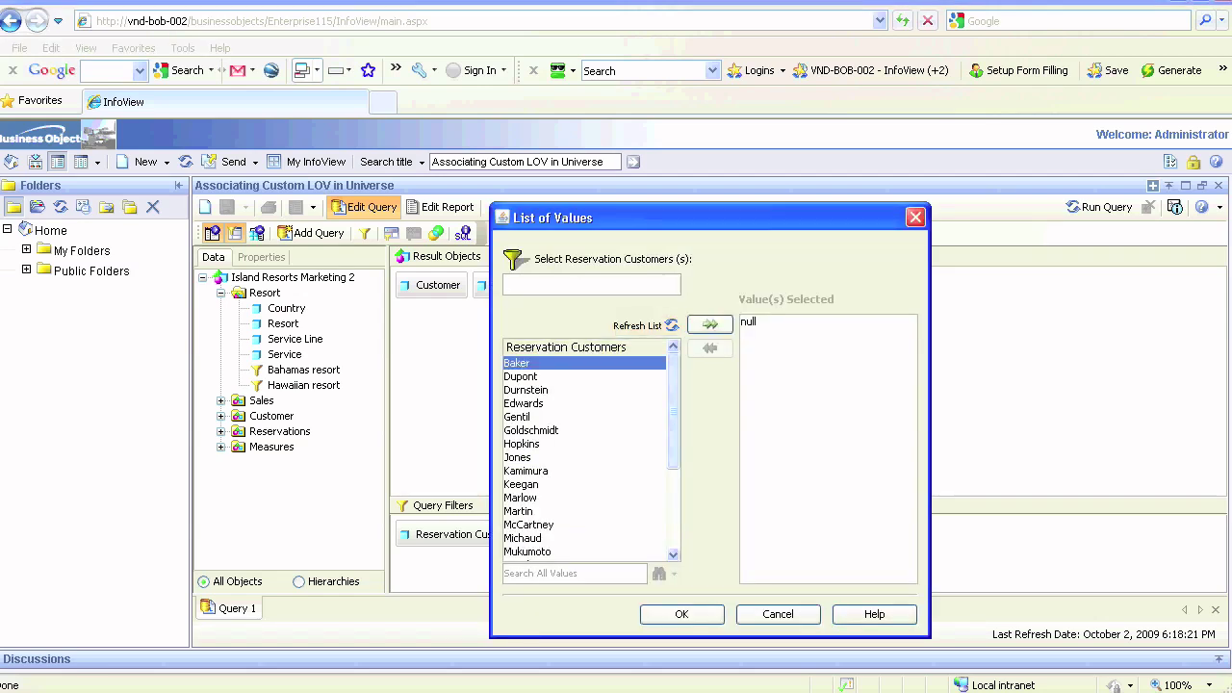
pyautogui.hotkey('shift', 'Down')
pyautogui.hotkey('shift', 'Down')
pyautogui.hotkey('shift', 'Down')
pyautogui.hotkey('shift', 'Down')
pyautogui.hotkey('shift', 'Down')
pyautogui.hotkey('shift', 'Down')
pyautogui.hotkey('shift', 'Down')
pyautogui.hotkey('shift', 'Down')
pyautogui.hotkey('shift', 'Down')
pyautogui.hotkey('shift', 'Down')
pyautogui.hotkey('shift', 'Down')
pyautogui.hotkey('shift', 'Down')
pyautogui.hotkey('shift', 'Down')
pyautogui.hotkey('shift', 'Down')
pyautogui.hotkey('shift', 'Down')
pyautogui.hotkey('shift', 'Down')
pyautogui.hotkey('shift', 'Down')
pyautogui.hotkey('shift', 'Down')
pyautogui.hotkey('shift', 'Down')
pyautogui.hotkey('shift', 'Down')
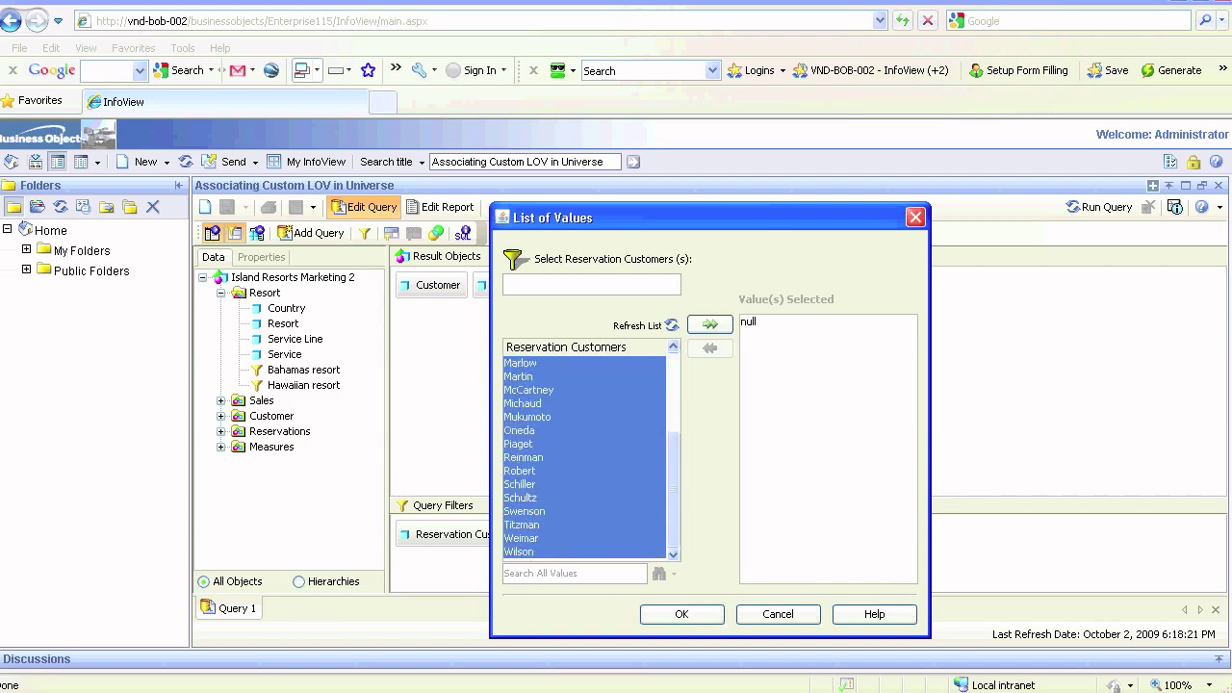
pyautogui.click(711, 324)
pyautogui.click(749, 322)
pyautogui.click(710, 348)
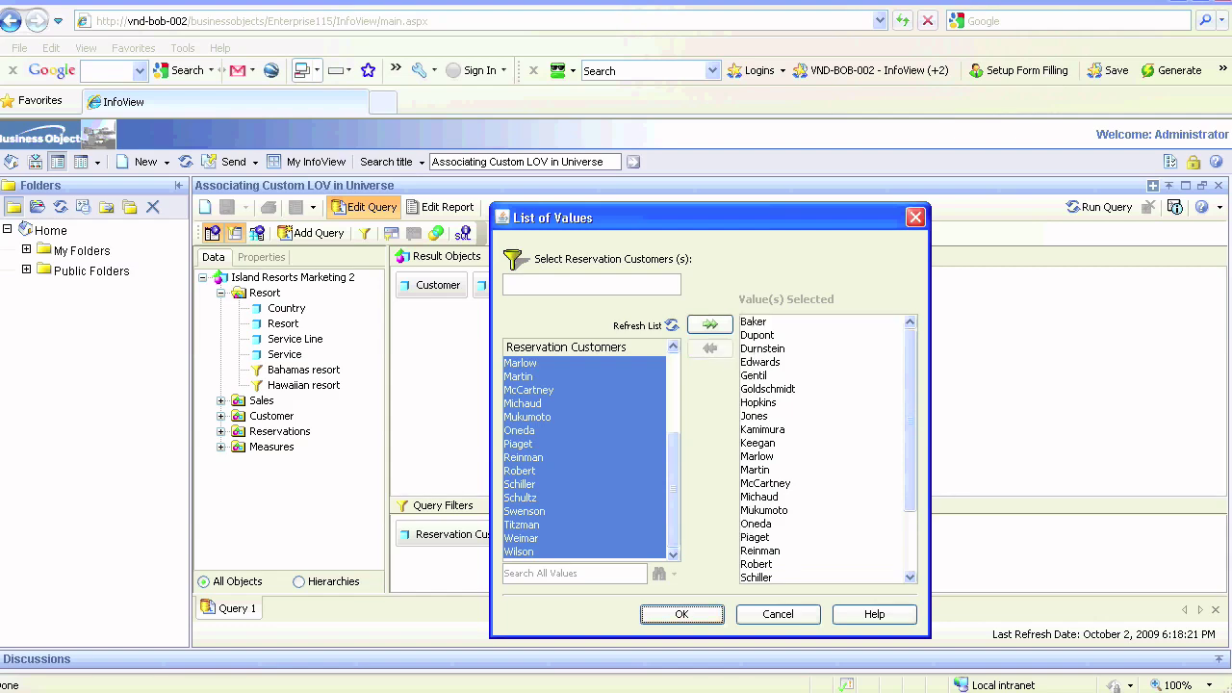
pyautogui.click(681, 615)
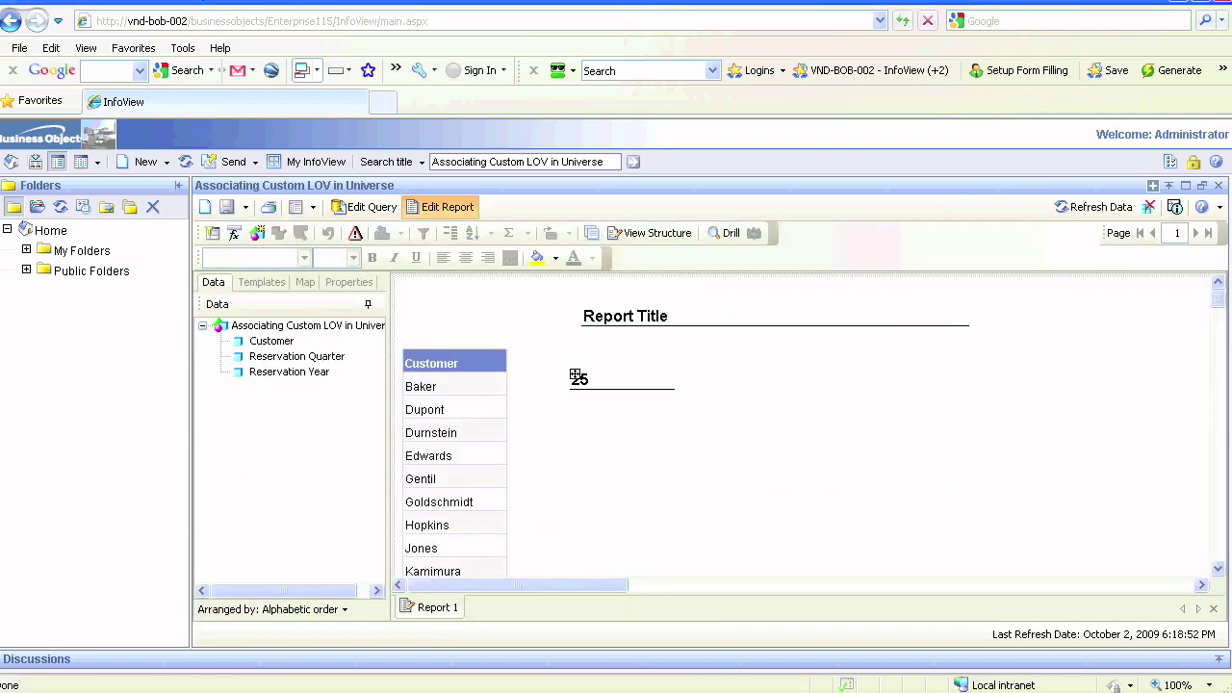
# - Disable Auto-merge dimensions in the document properties and close the properties
pyautogui.rightClick(872, 431)
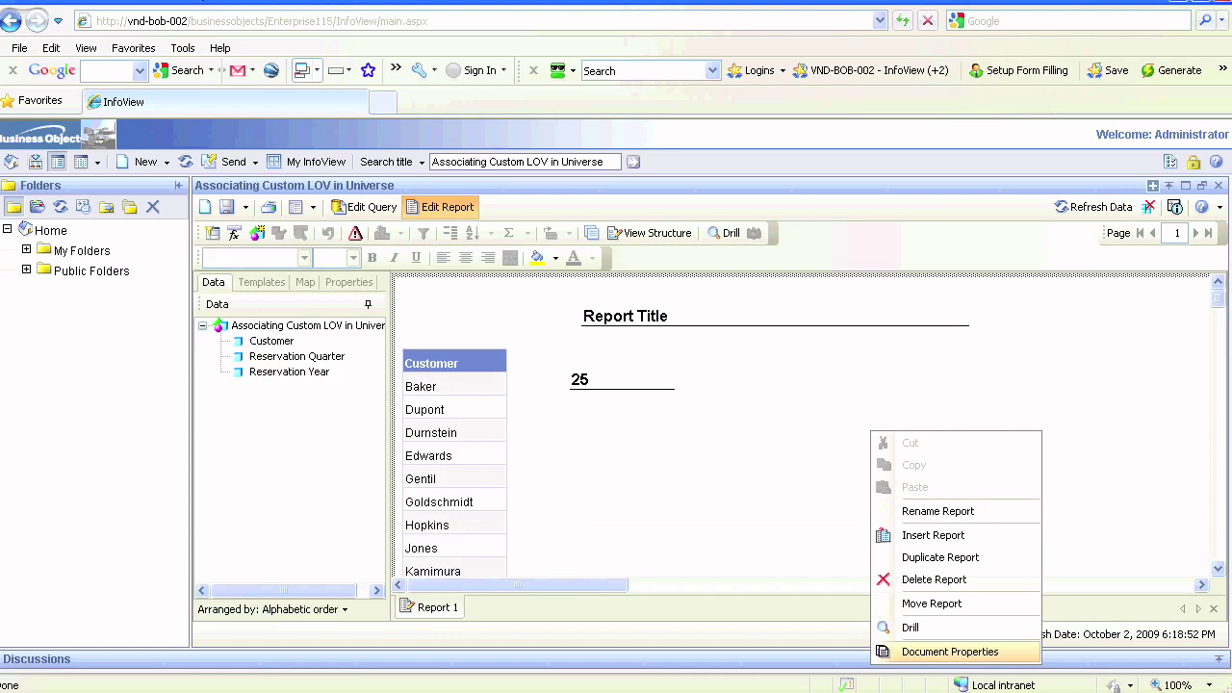
pyautogui.click(973, 650)
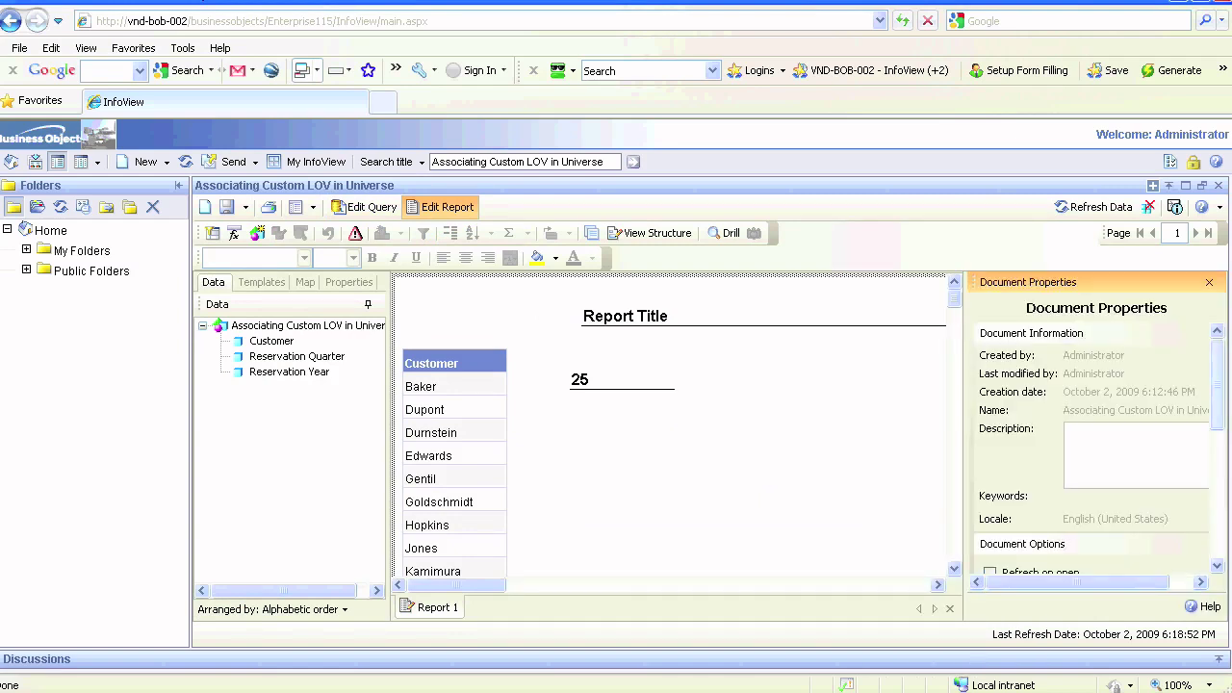
pyautogui.scroll(-5, 992, 437)
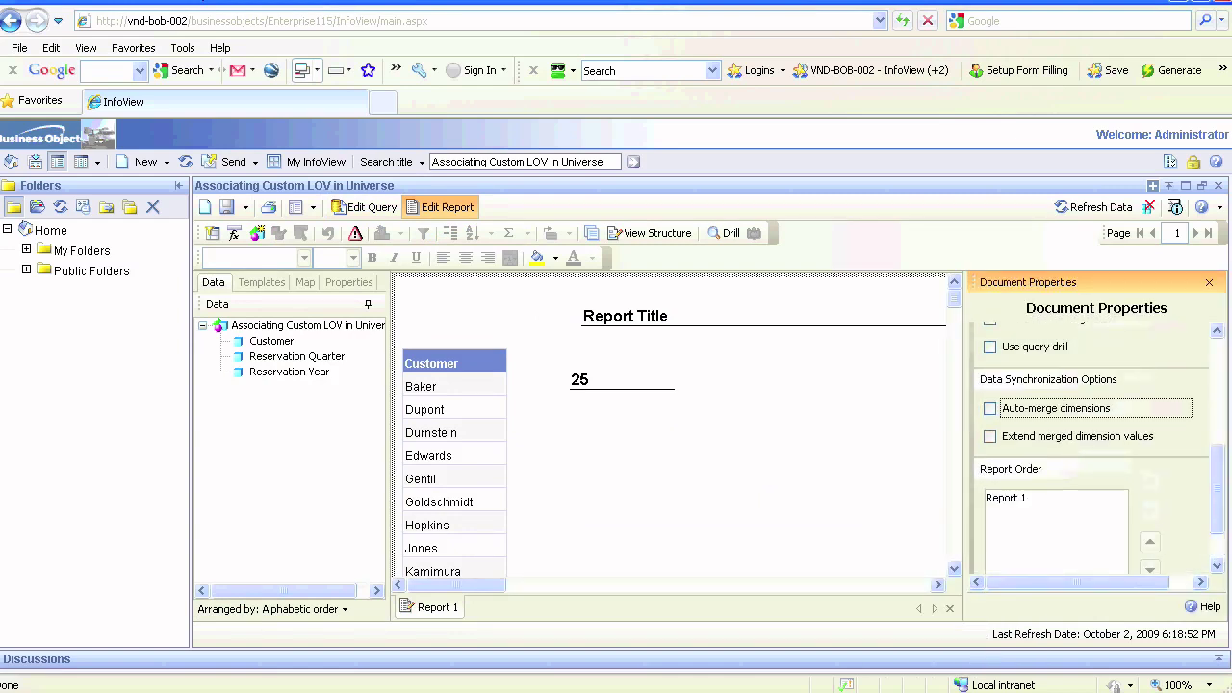
pyautogui.click(1210, 283)
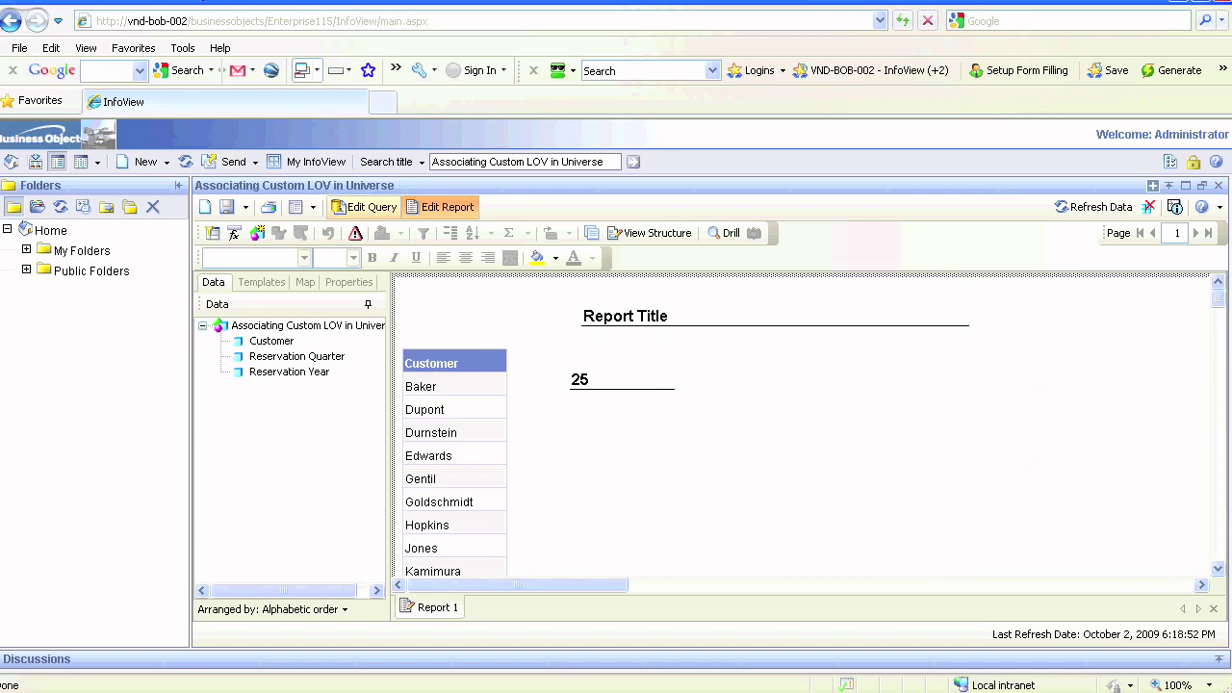
# - Return to editing the query and rename Query 1 as Reservations
pyautogui.click(365, 207)
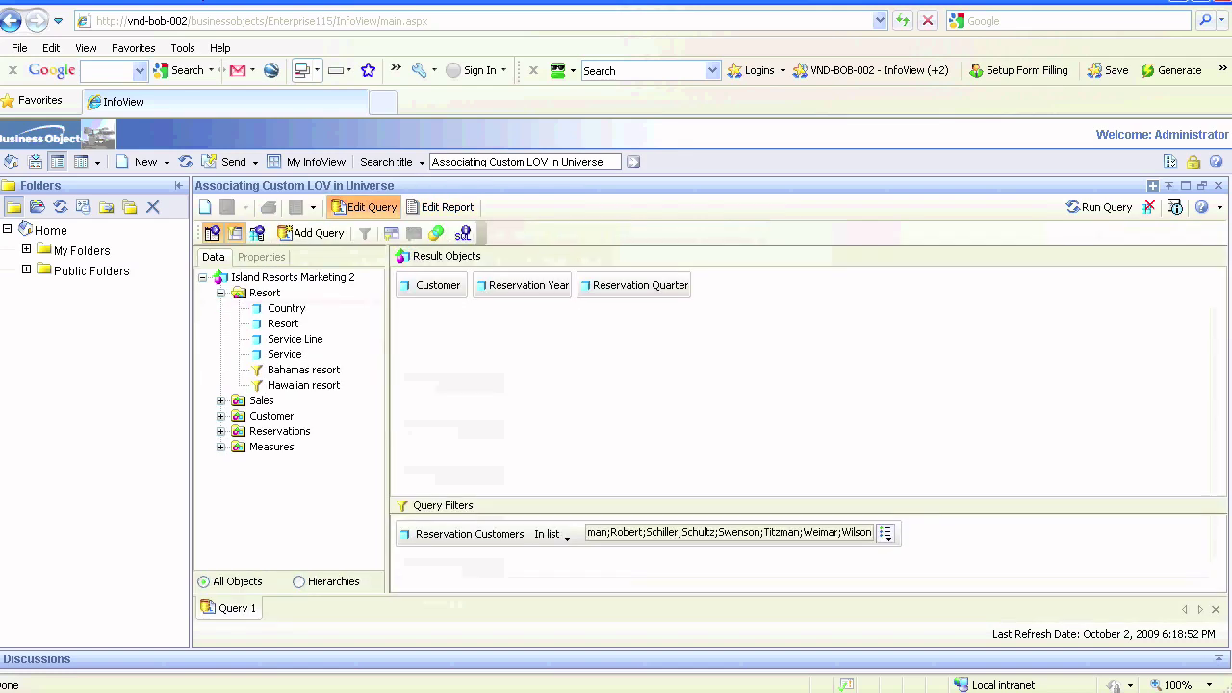
pyautogui.rightClick(237, 608)
pyautogui.click(289, 619)
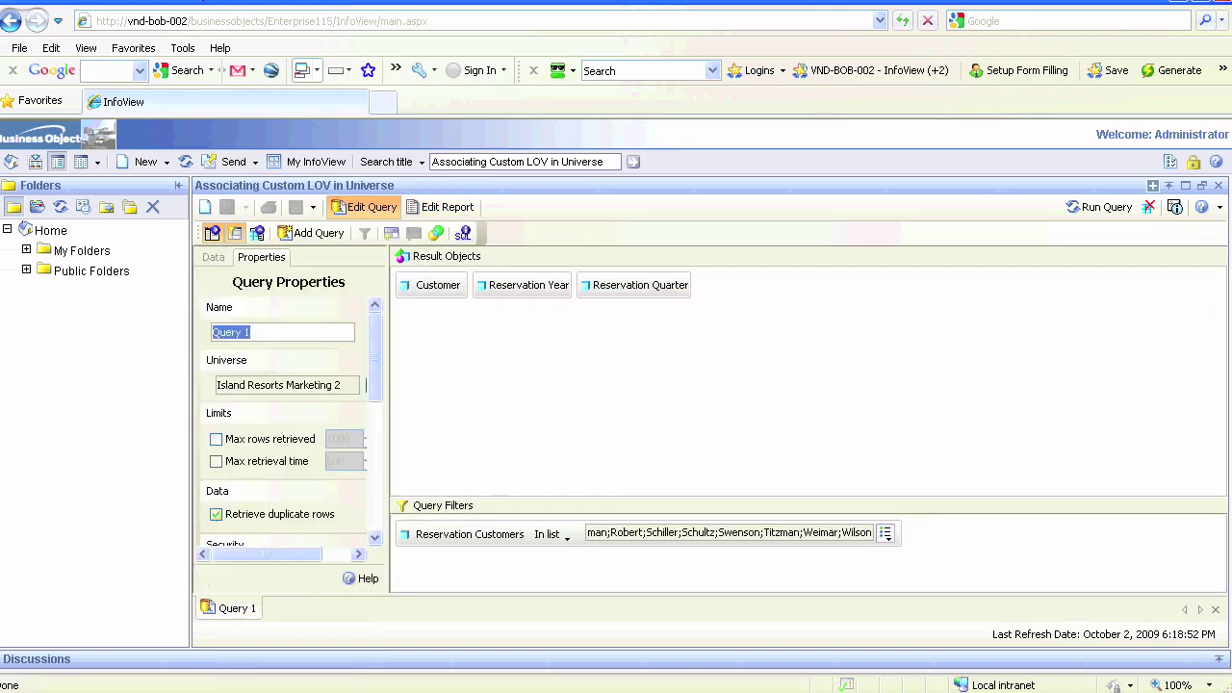
pyautogui.write('Reservations')
# - Duplicate the Reservations query and name the copy Sales
pyautogui.rightClick(267, 608)
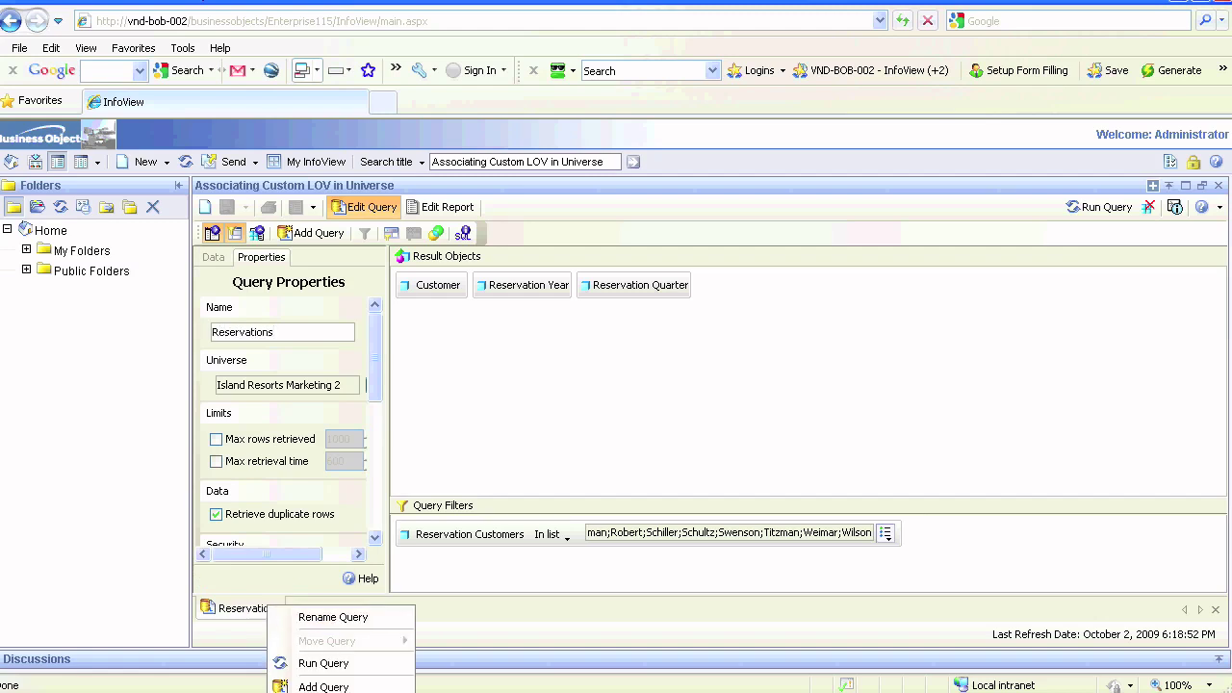
pyautogui.click(327, 692)
pyautogui.tripleClick(252, 332)
pyautogui.write('Sales')
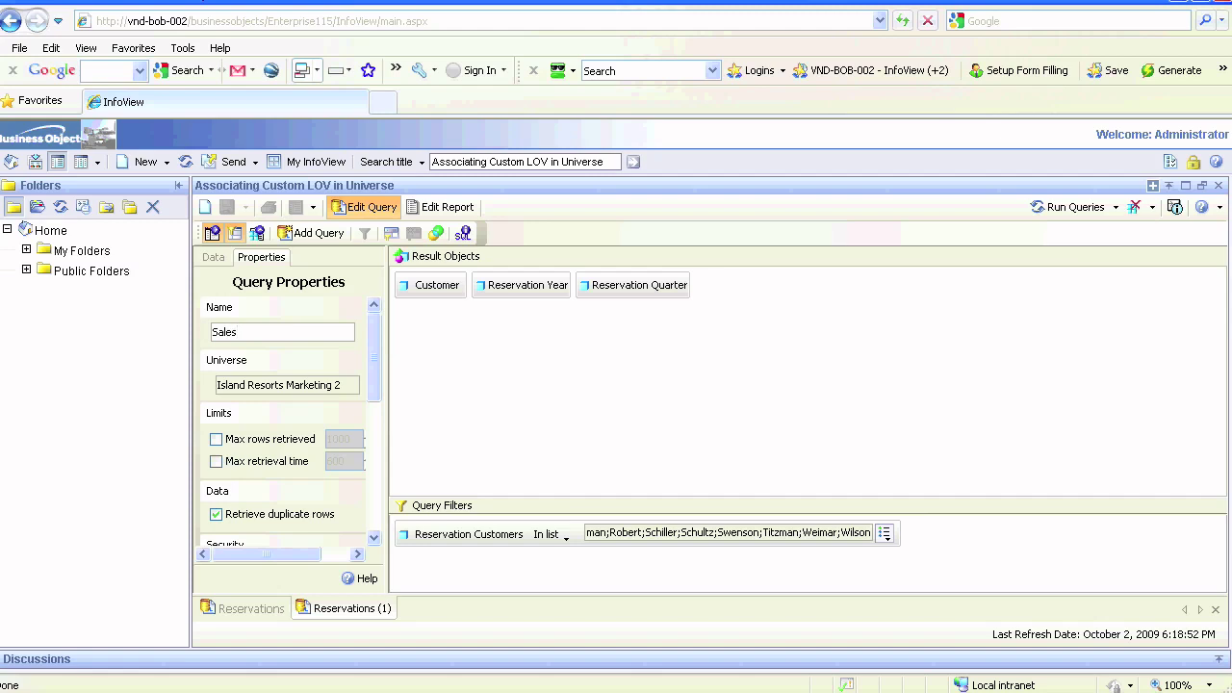
pyautogui.press('Return')
# - Replace Reservation Year and Reservation Quarter in the Sales query's result objects with Year and Quarter from the Sales class
pyautogui.click(213, 257)
pyautogui.click(523, 285)
pyautogui.press('Delete')
pyautogui.click(528, 285)
pyautogui.press('Delete')
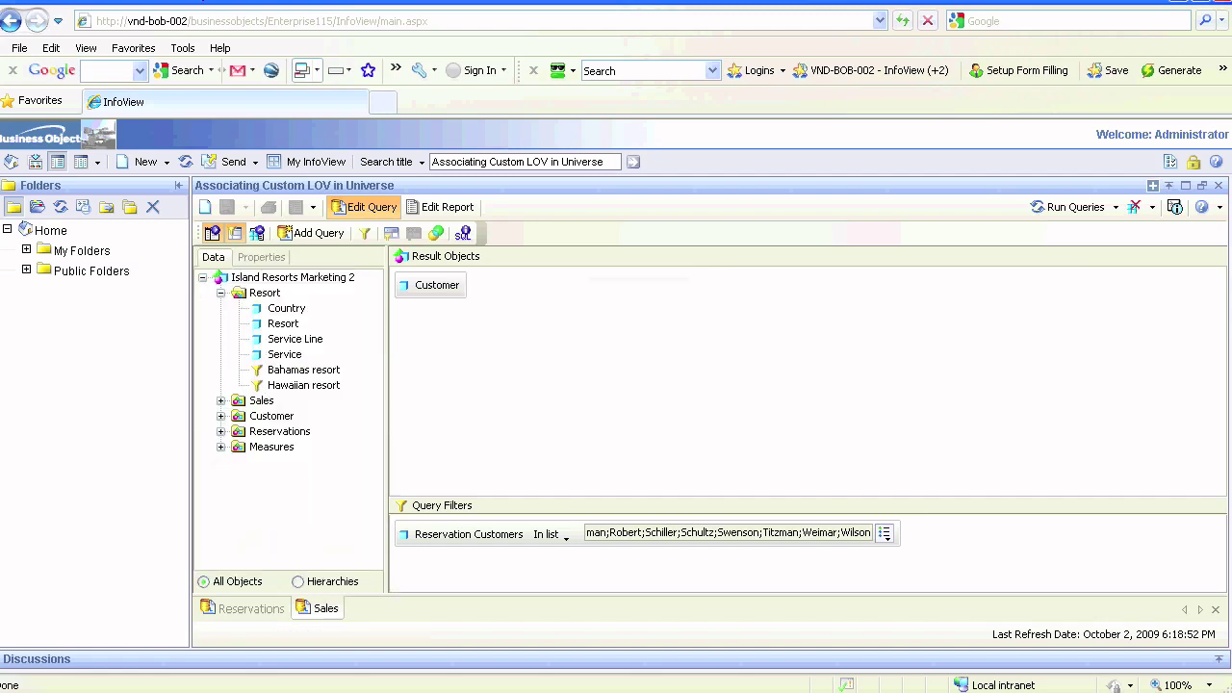
pyautogui.click(221, 401)
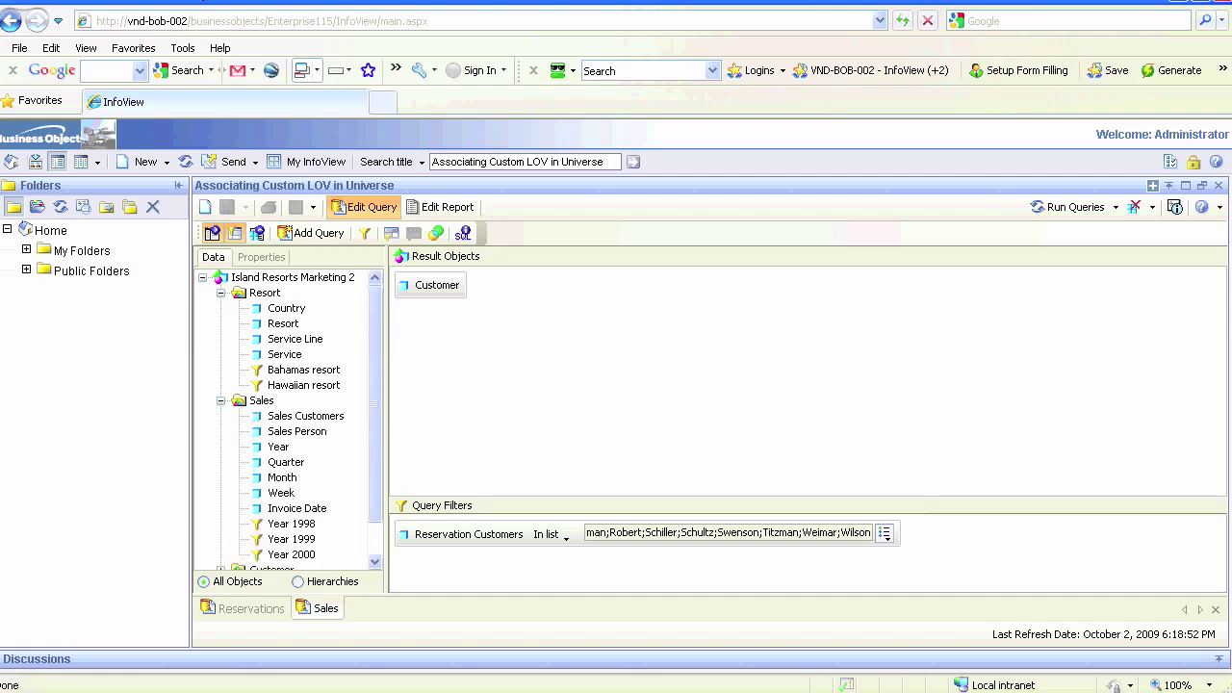
pyautogui.doubleClick(278, 446)
pyautogui.doubleClick(286, 463)
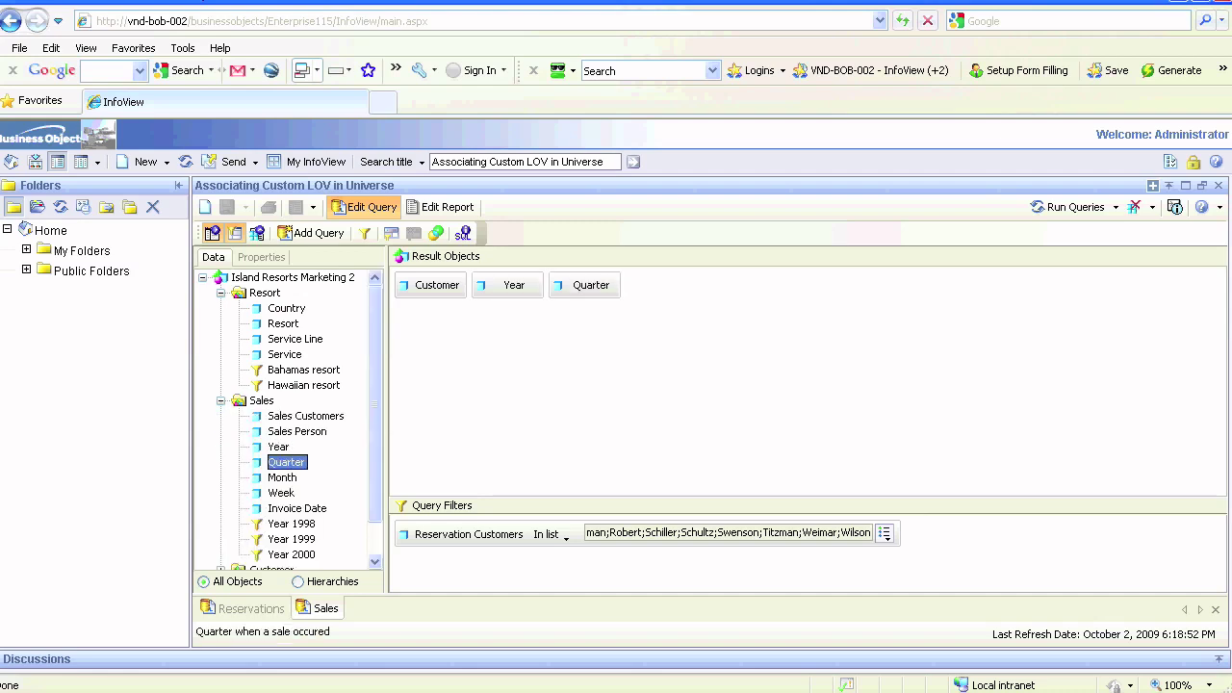
# - Replace the Reservation Customers filter in the Sales query with an In list filter on Sales Customers
pyautogui.click(469, 535)
pyautogui.press('Delete')
pyautogui.moveTo(306, 415); pyautogui.dragTo(528, 535)
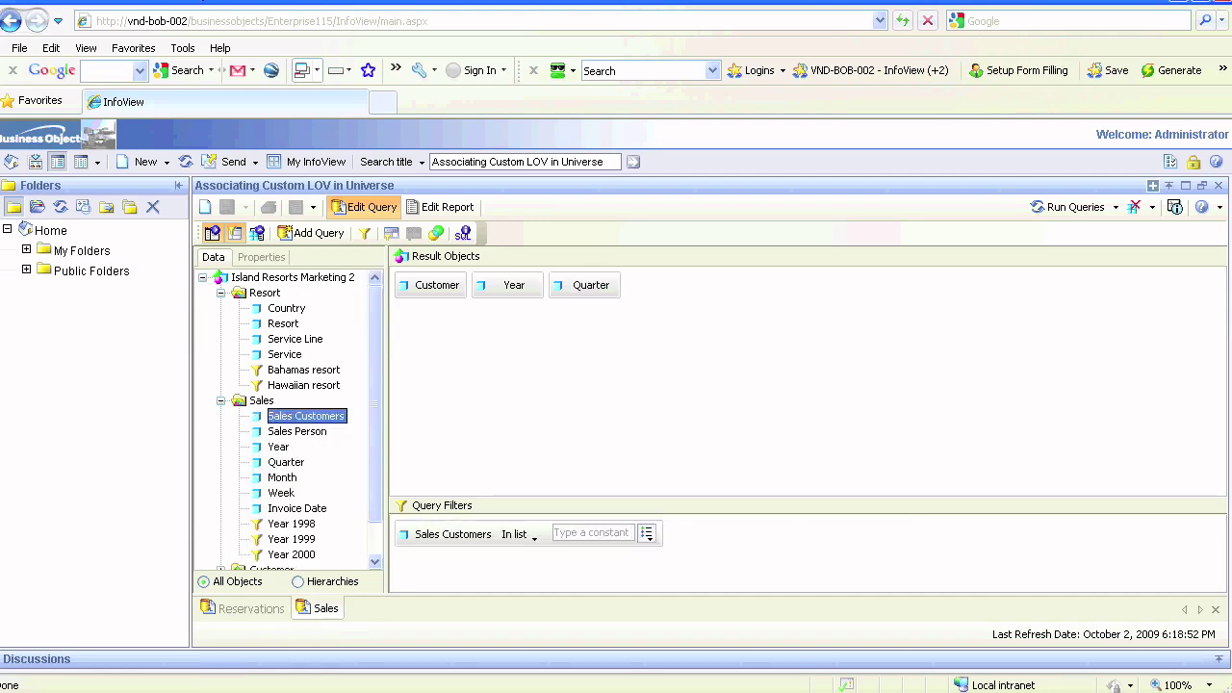
# - Add every customer from the list of values to the Sales Customers filter and accept the selection
pyautogui.click(647, 534)
pyautogui.click(679, 579)
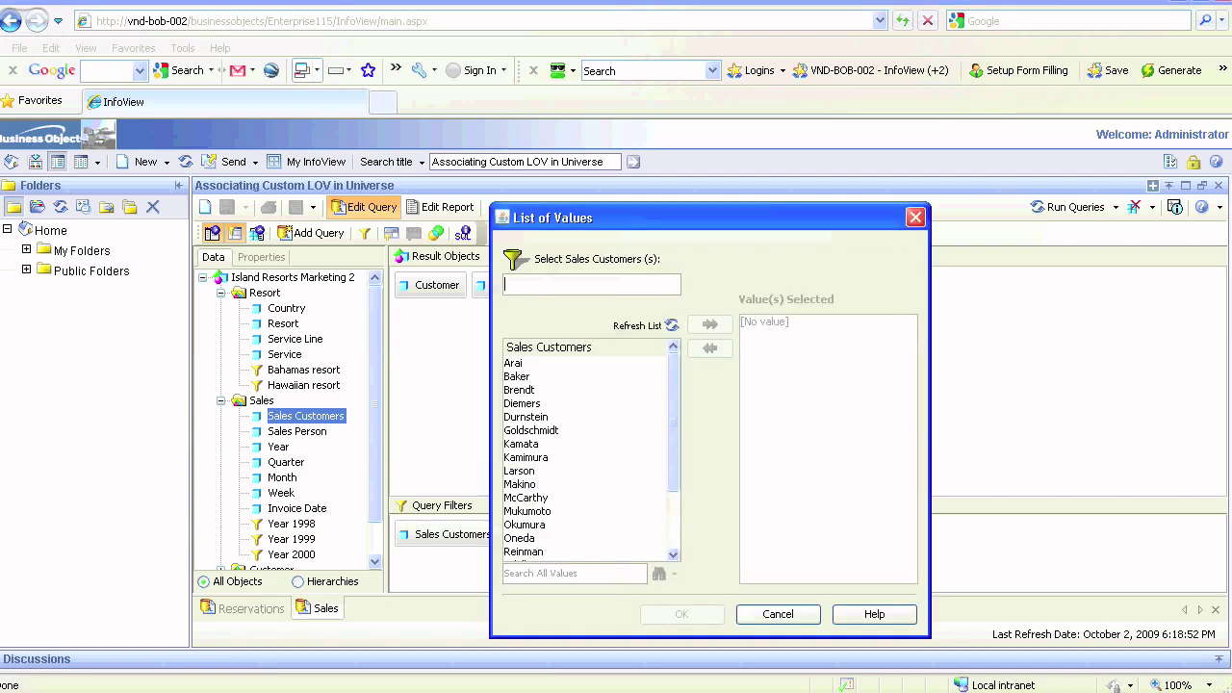
pyautogui.click(514, 363)
pyautogui.keyDown('ctrl'); pyautogui.click(517, 377); pyautogui.keyUp('ctrl')
pyautogui.hotkey('shift', 'Down')
pyautogui.hotkey('shift', 'Down')
pyautogui.hotkey('shift', 'Down')
pyautogui.hotkey('shift', 'Down')
pyautogui.hotkey('shift', 'Down')
pyautogui.hotkey('shift', 'Down')
pyautogui.hotkey('shift', 'Down')
pyautogui.hotkey('shift', 'Down')
pyautogui.hotkey('shift', 'Down')
pyautogui.hotkey('shift', 'Down')
pyautogui.hotkey('shift', 'Down')
pyautogui.hotkey('shift', 'Down')
pyautogui.hotkey('shift', 'Down')
pyautogui.hotkey('shift', 'Down')
pyautogui.hotkey('shift', 'Down')
pyautogui.hotkey('shift', 'Down')
pyautogui.hotkey('shift', 'Down')
pyautogui.hotkey('shift', 'Down')
pyautogui.hotkey('shift', 'Down')
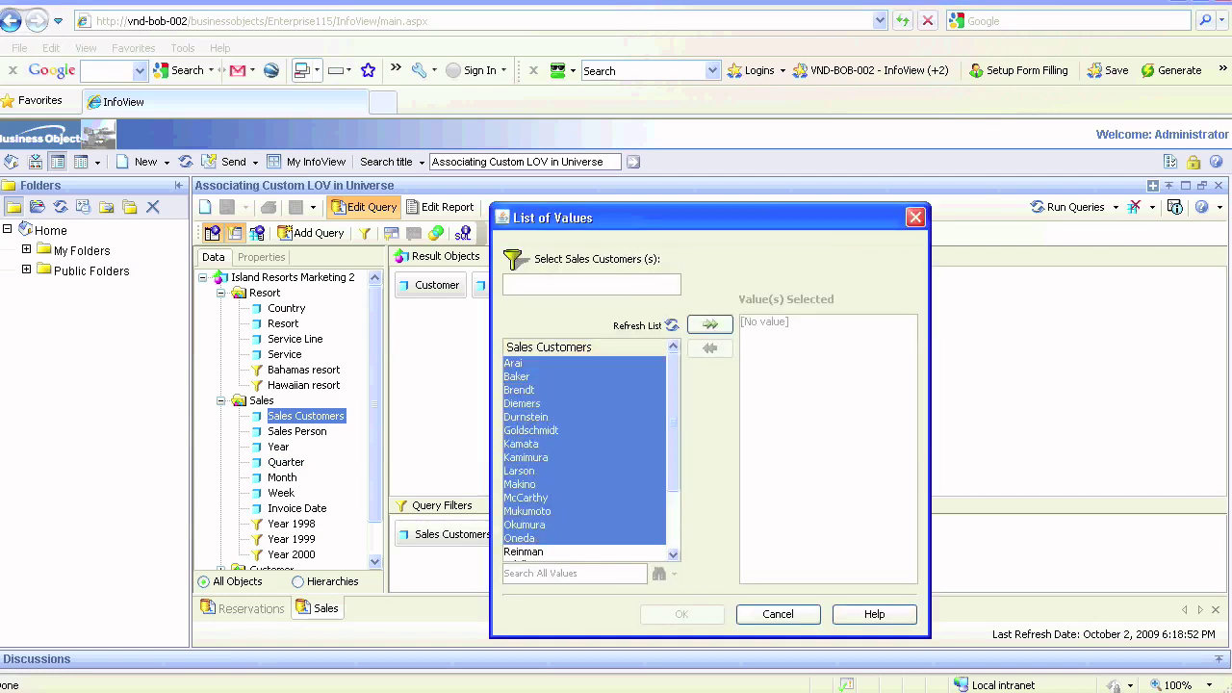
pyautogui.click(710, 324)
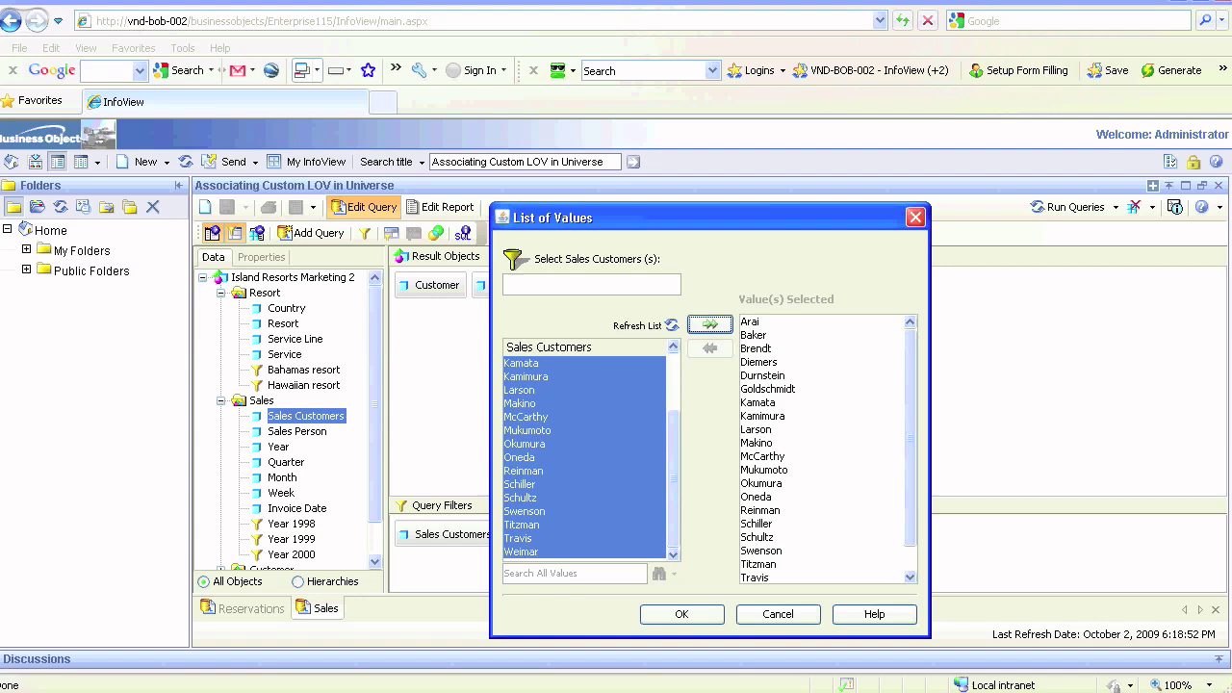
pyautogui.click(682, 615)
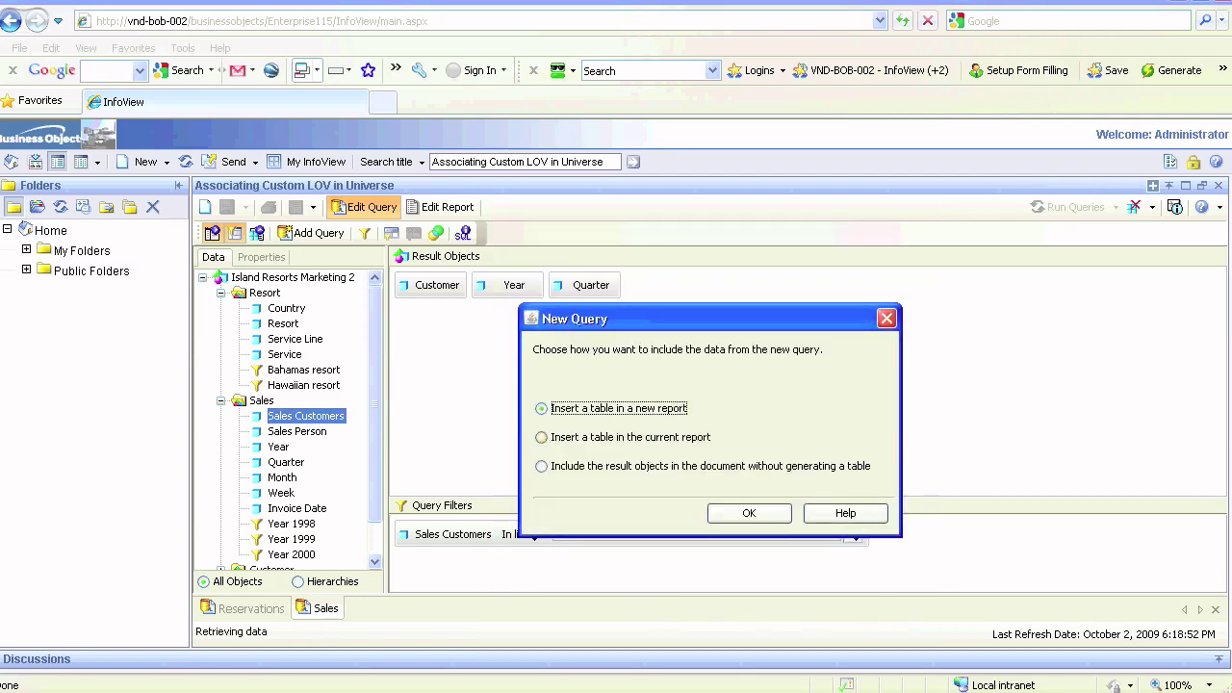
# - Run the queries, insert the Sales results as a table in a new report, and open Report 2
pyautogui.press('Return')
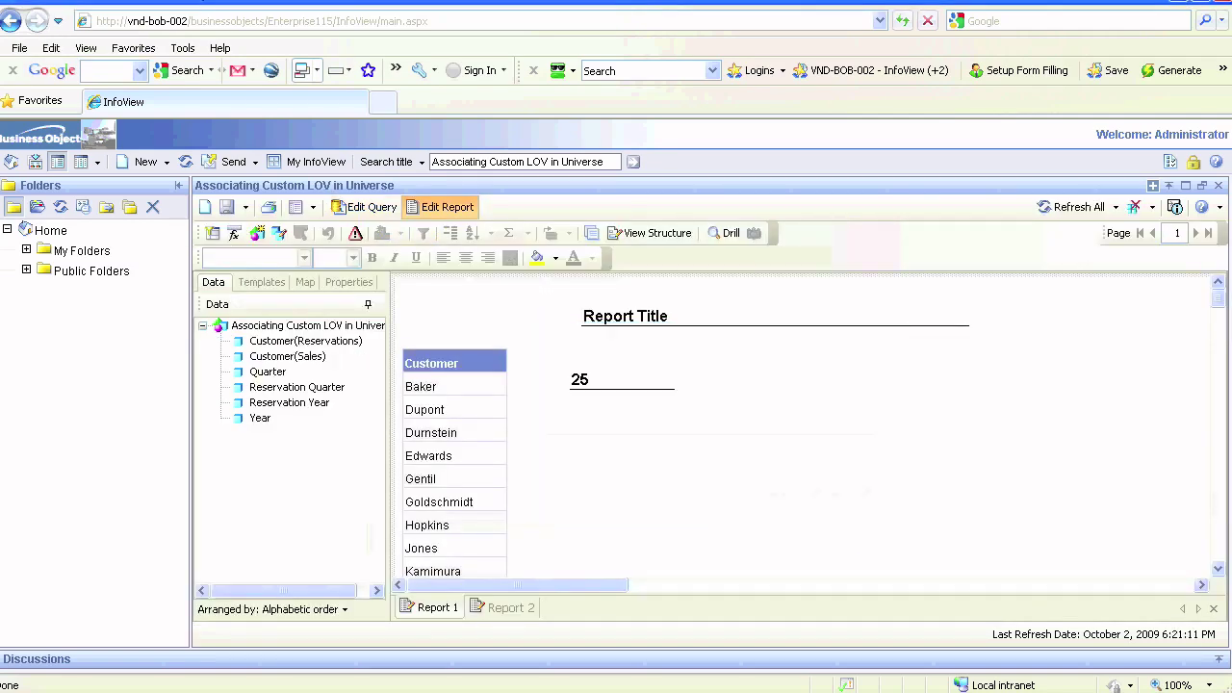
pyautogui.click(510, 607)
# - Remove the Year and Quarter columns from the Report 2 table, leaving only Customer
pyautogui.click(455, 386)
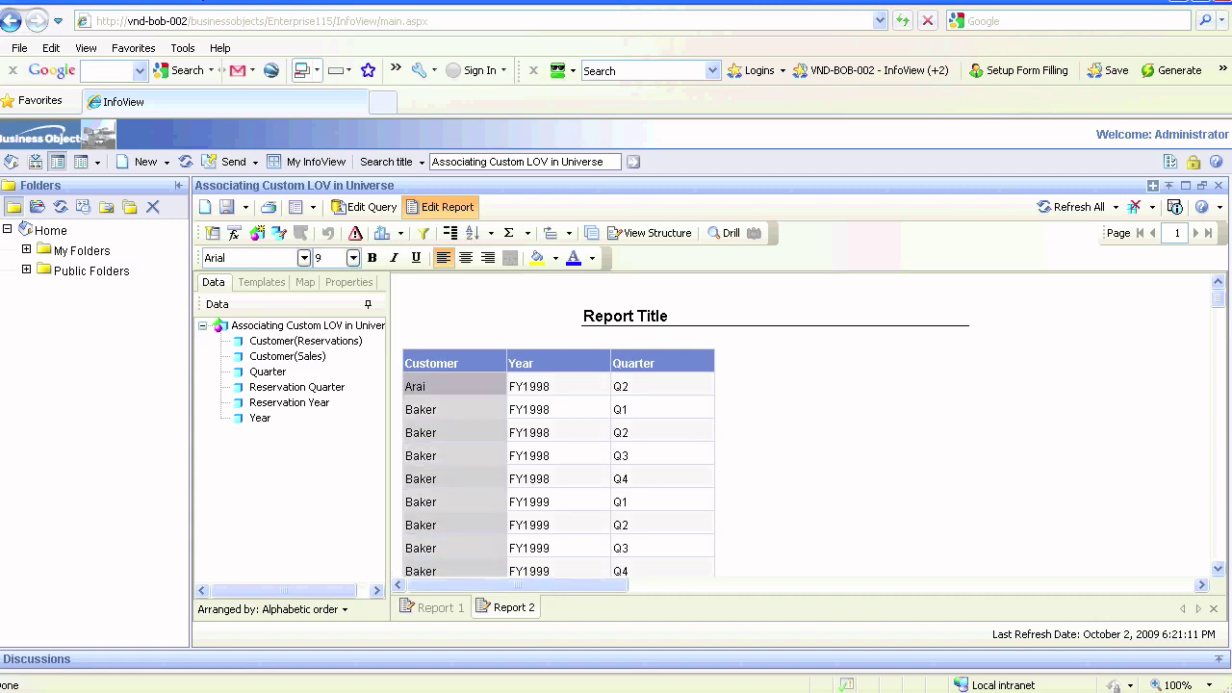
pyautogui.click(530, 386)
pyautogui.rightClick(510, 384)
pyautogui.click(597, 520)
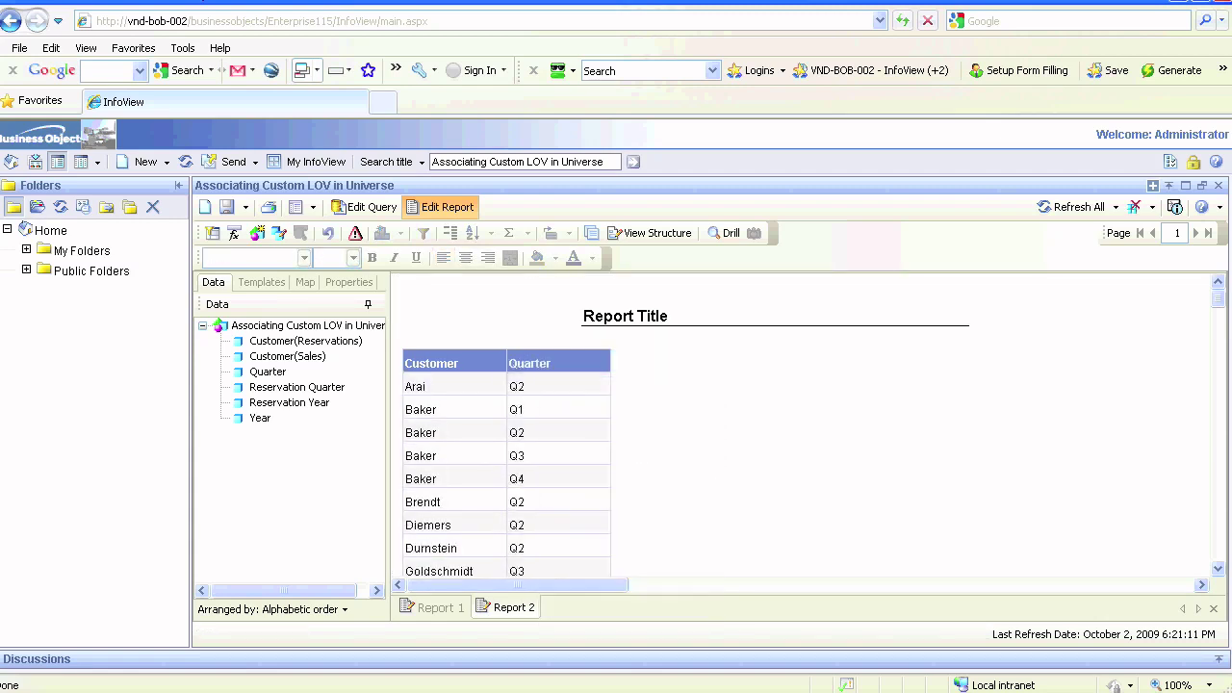
pyautogui.rightClick(527, 405)
pyautogui.click(591, 556)
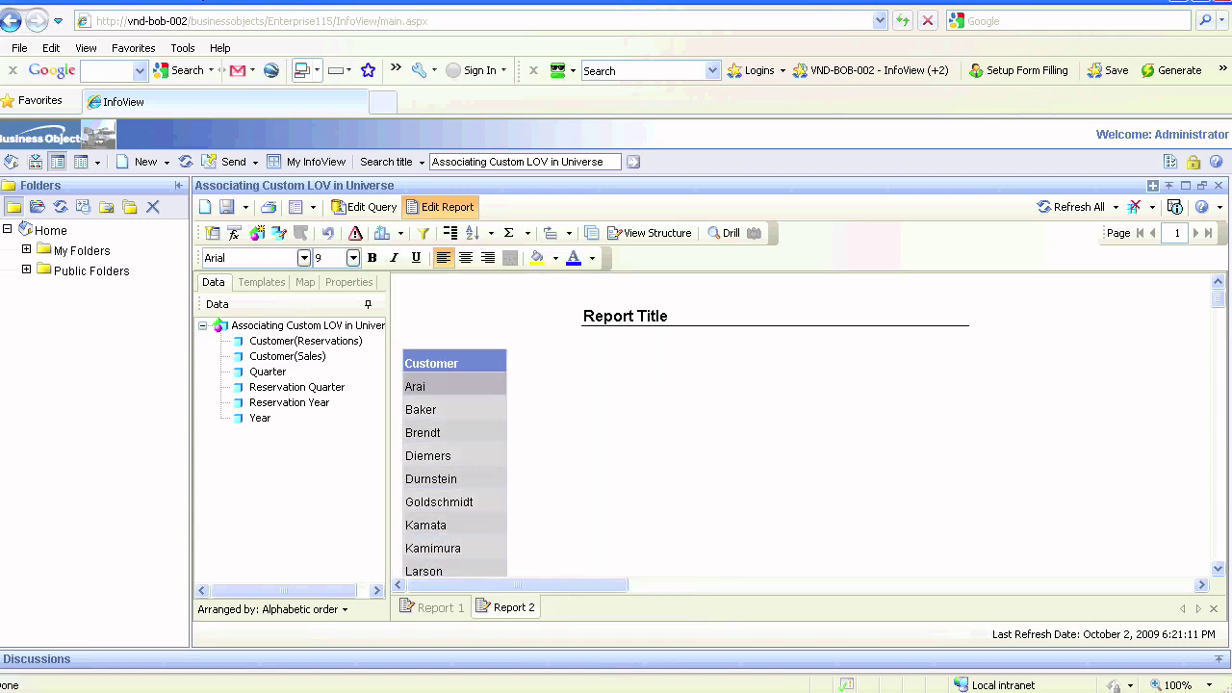
# - Insert a count of the Customer column in Report 2 and move the count cell beside the table's header
pyautogui.click(528, 233)
pyautogui.click(545, 278)
pyautogui.scroll(-3, 804, 426)
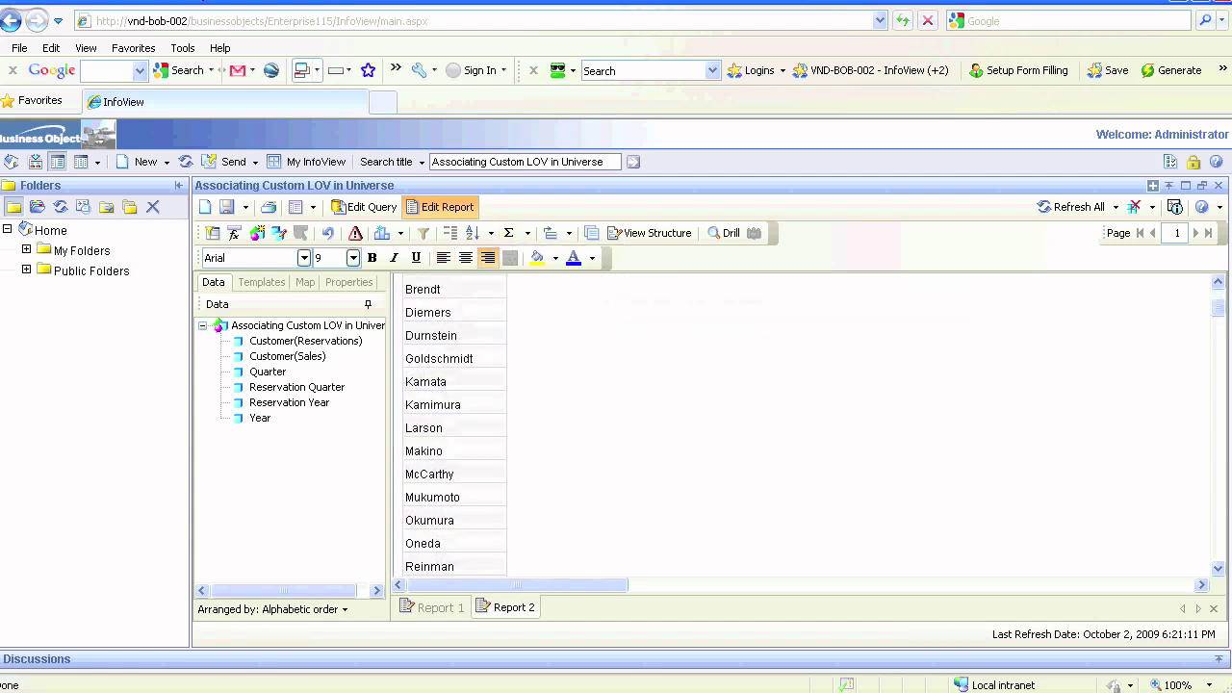
pyautogui.moveTo(624, 293); pyautogui.dragTo(556, 359)
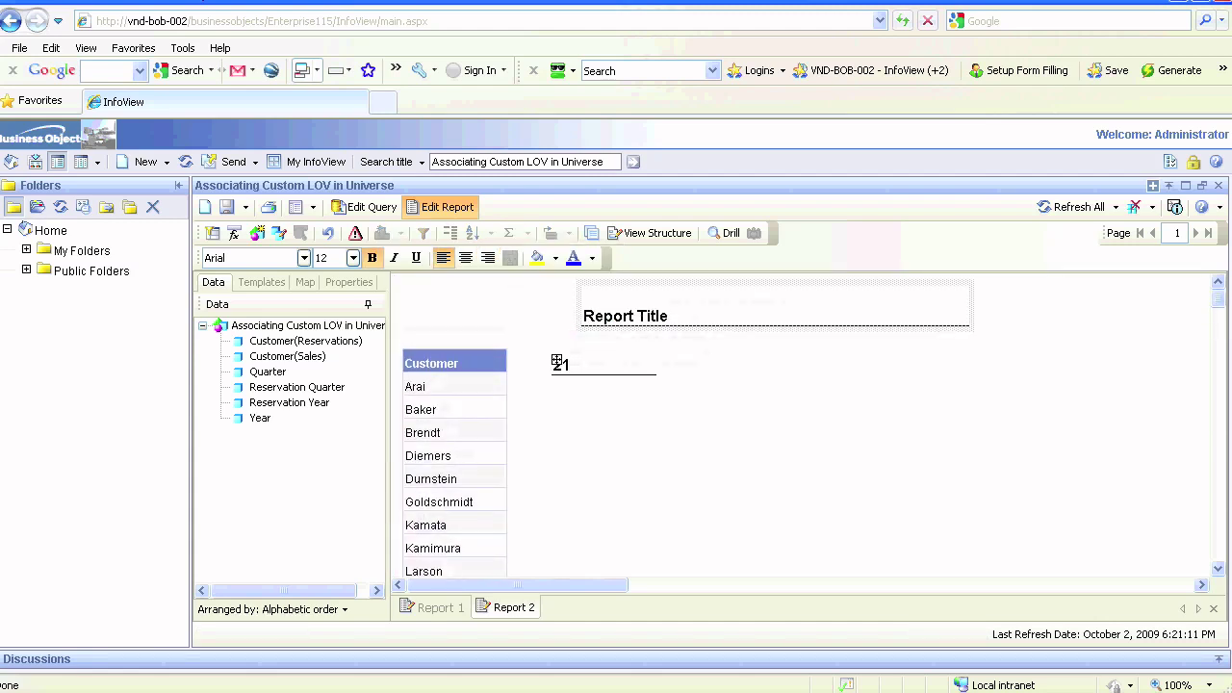
# - Compare the customer lists and counts between Report 1 and Report 2
pyautogui.click(439, 608)
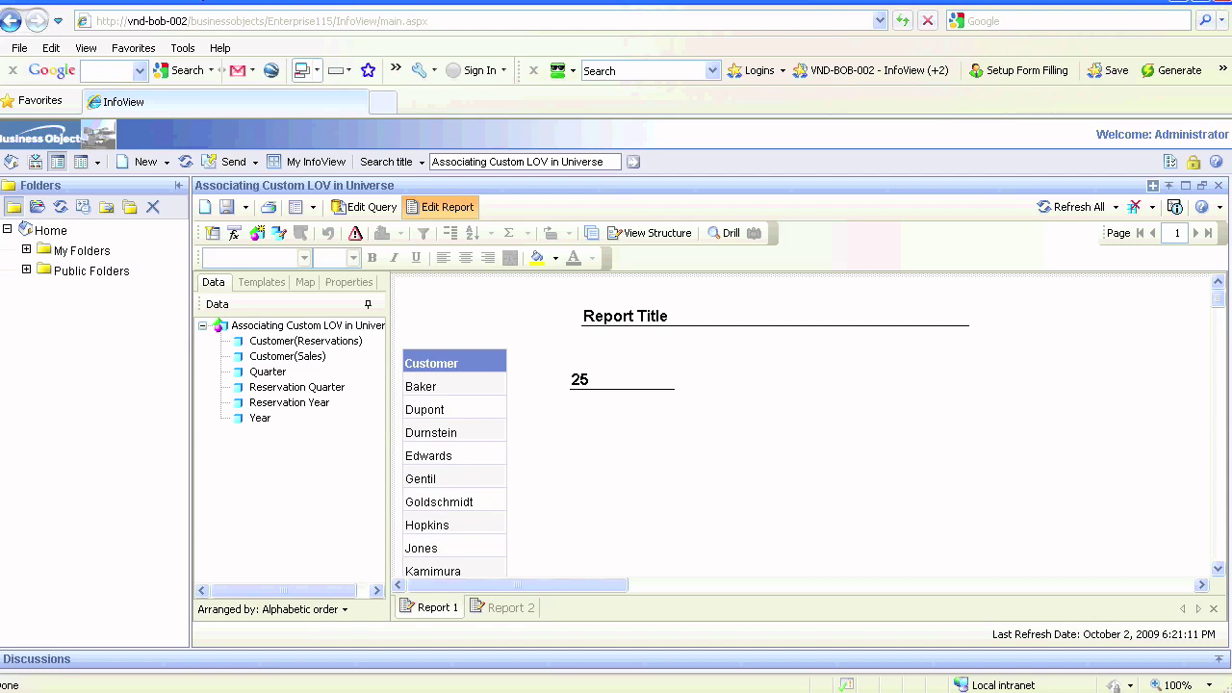
pyautogui.click(511, 608)
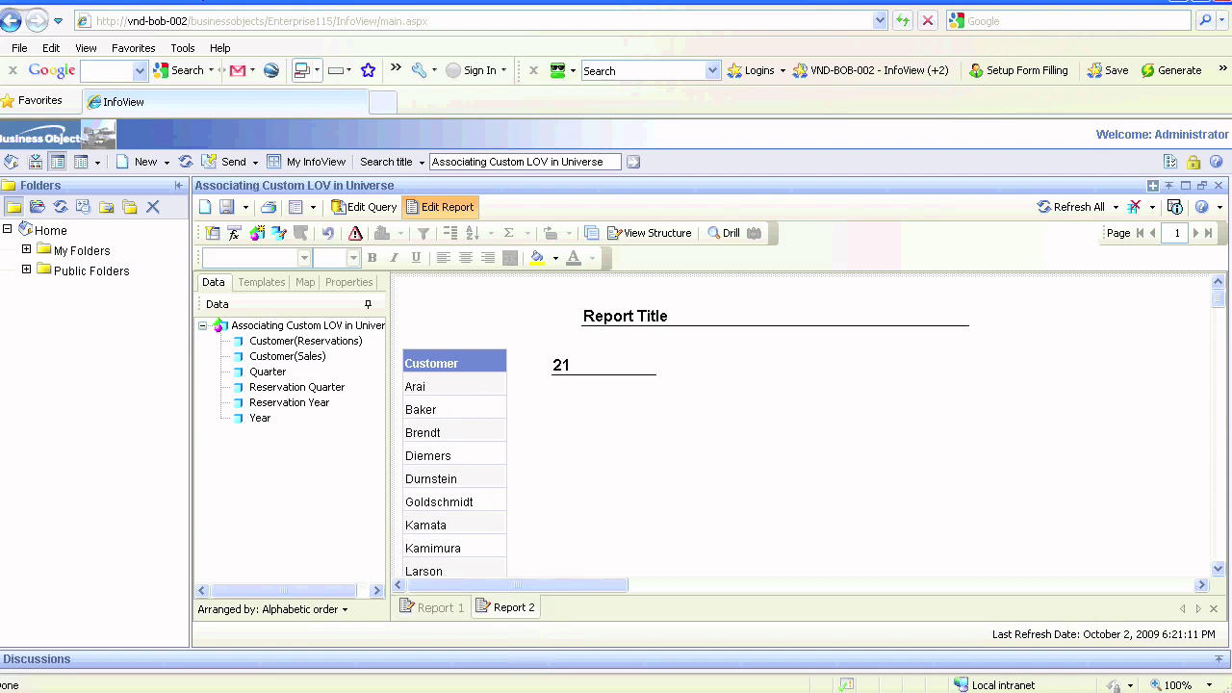
pyautogui.click(287, 356)
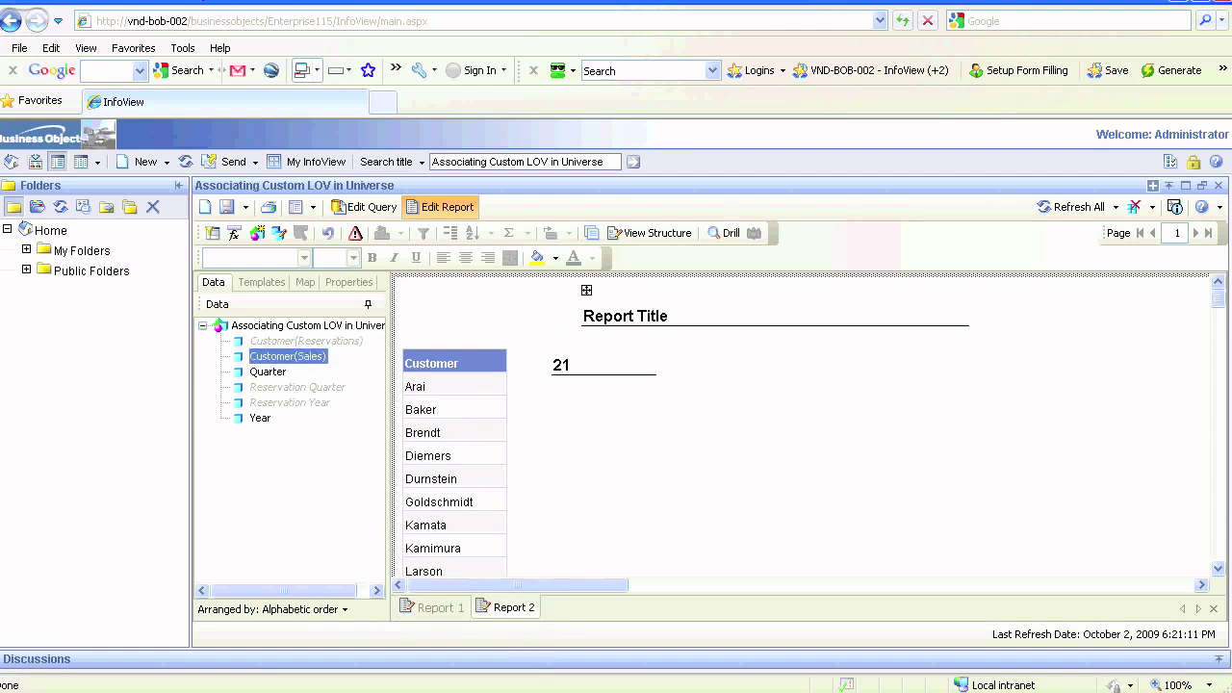
pyautogui.moveTo(605, 162); pyautogui.dragTo(432, 161)
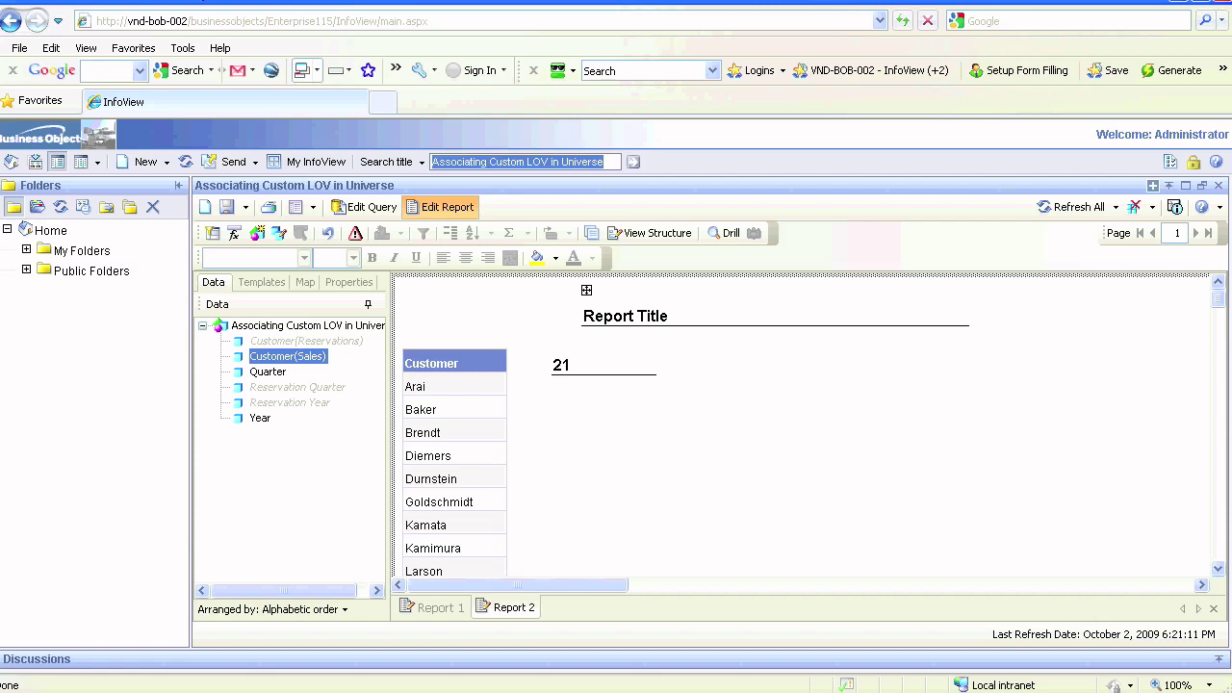